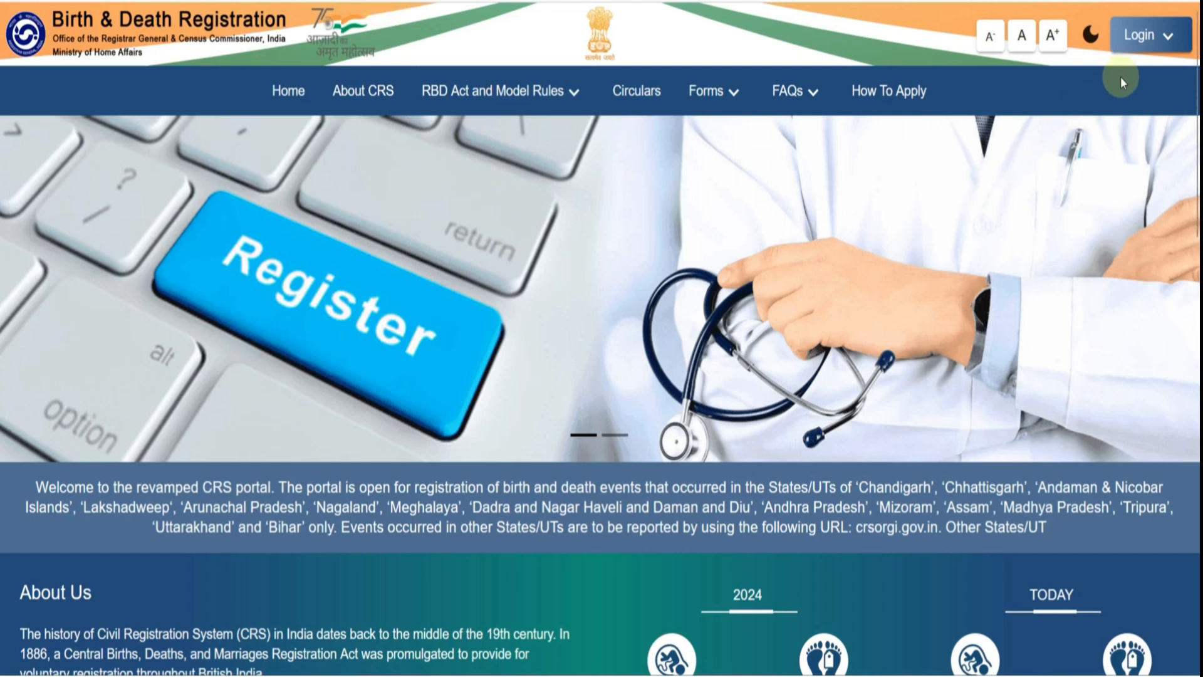
# - Log in as a General Public user with the account's email or mobile number and the captcha result
pyautogui.click(1149, 50)
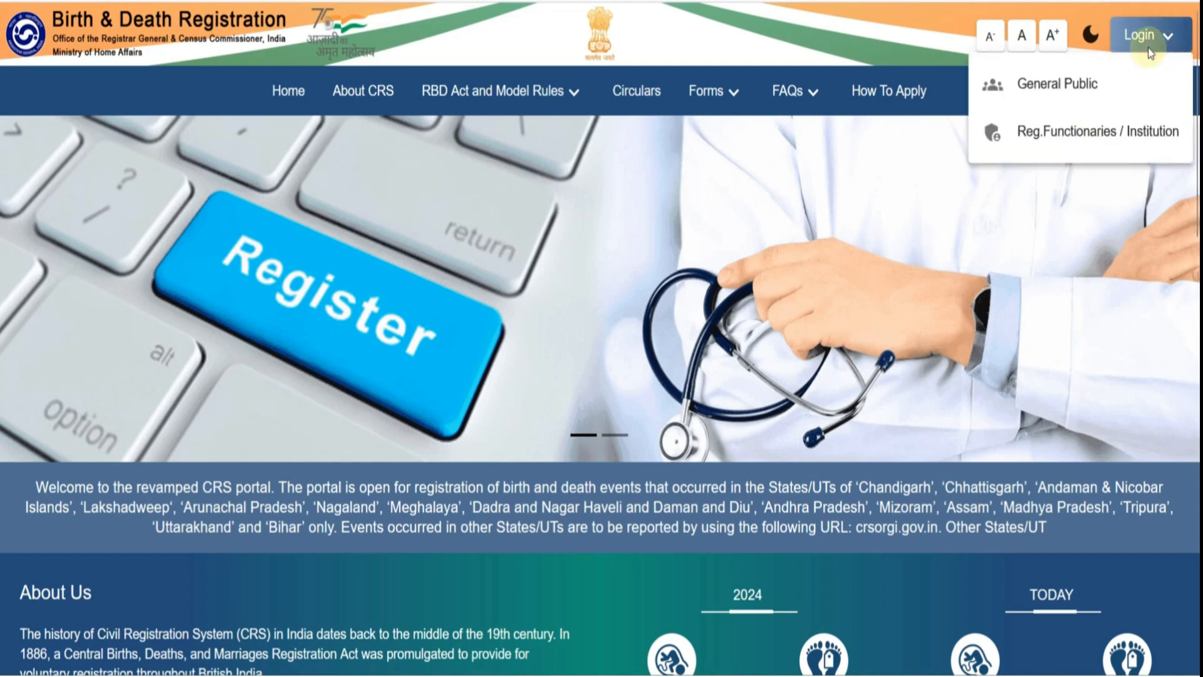
pyautogui.click(1059, 93)
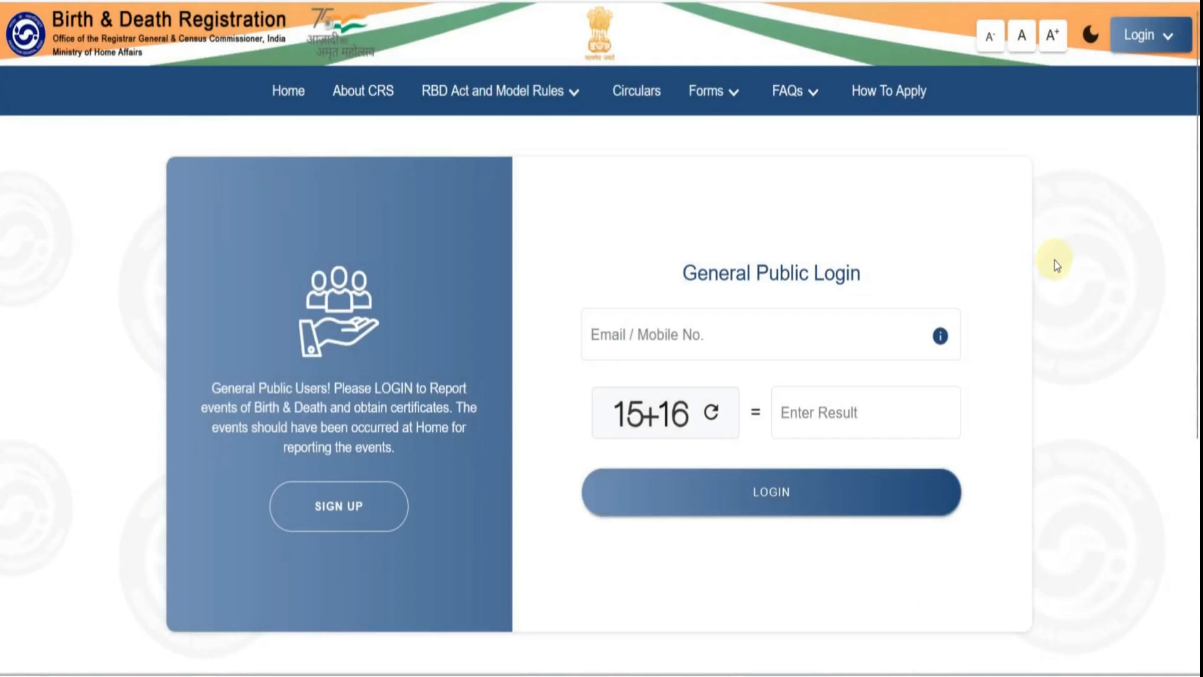
pyautogui.click(787, 323)
pyautogui.scroll(-2, 725, 352)
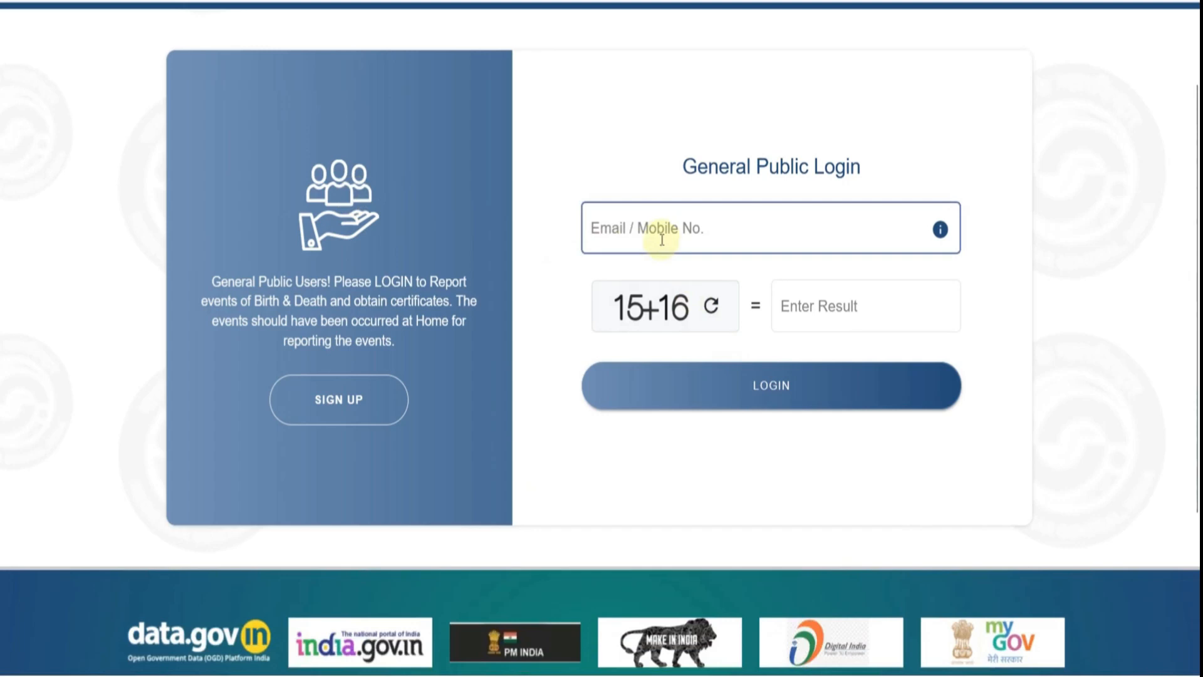
pyautogui.click(793, 313)
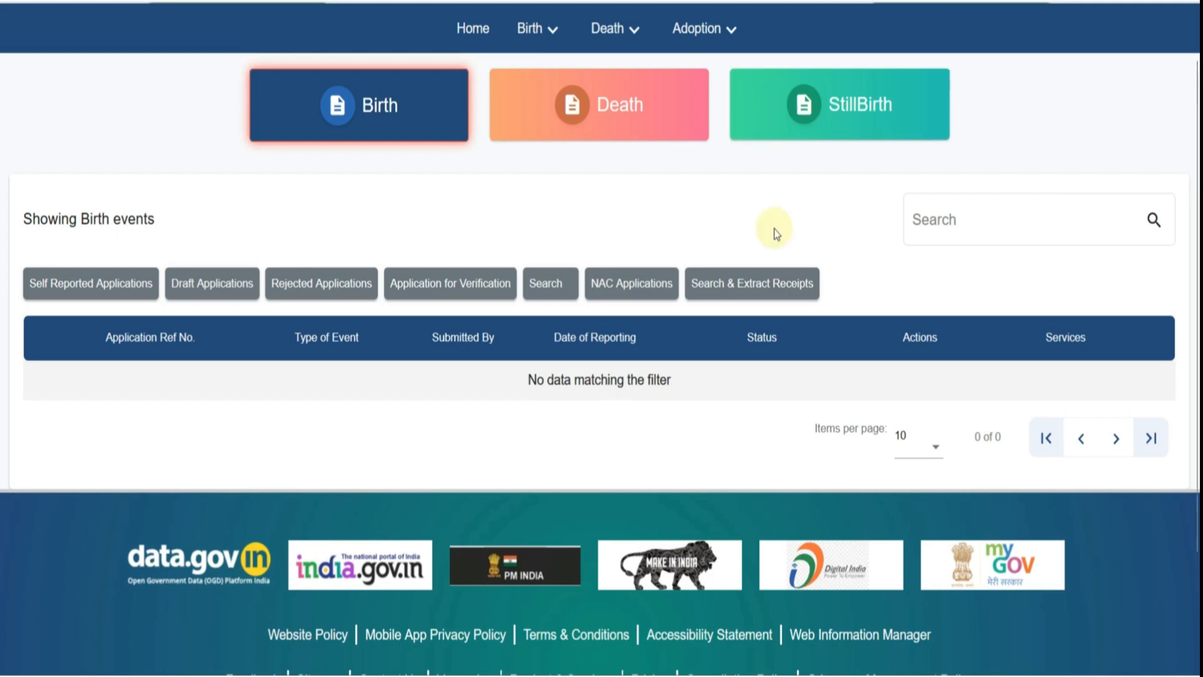
pyautogui.click(551, 37)
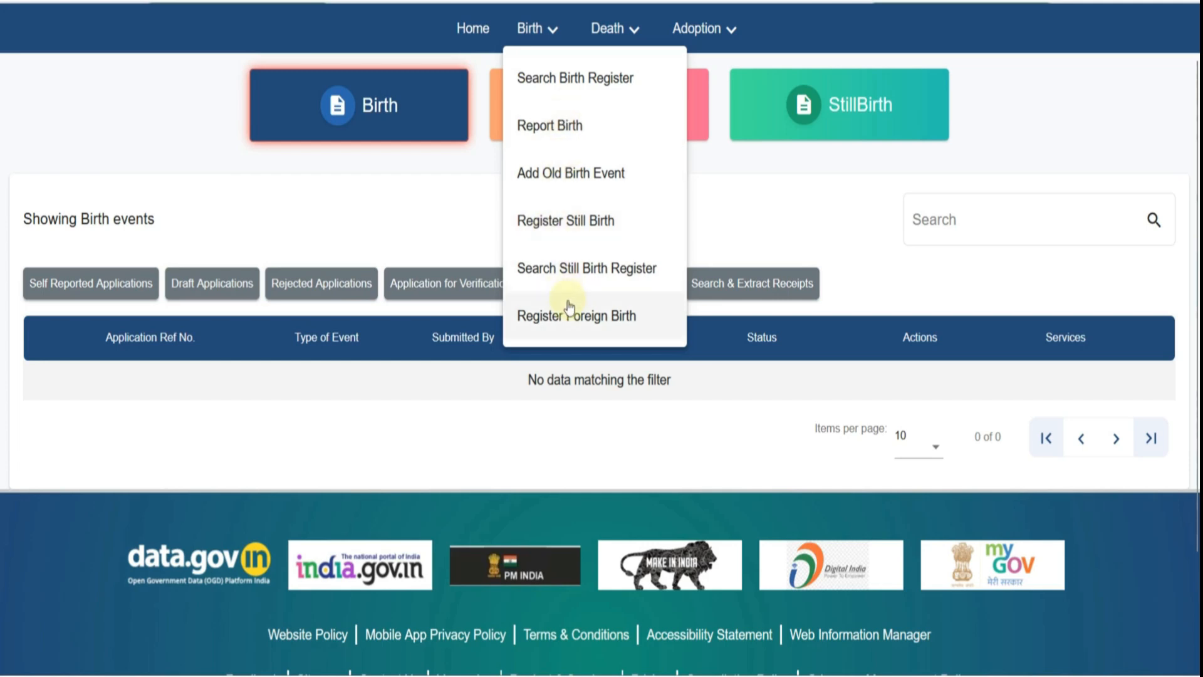
pyautogui.click(633, 36)
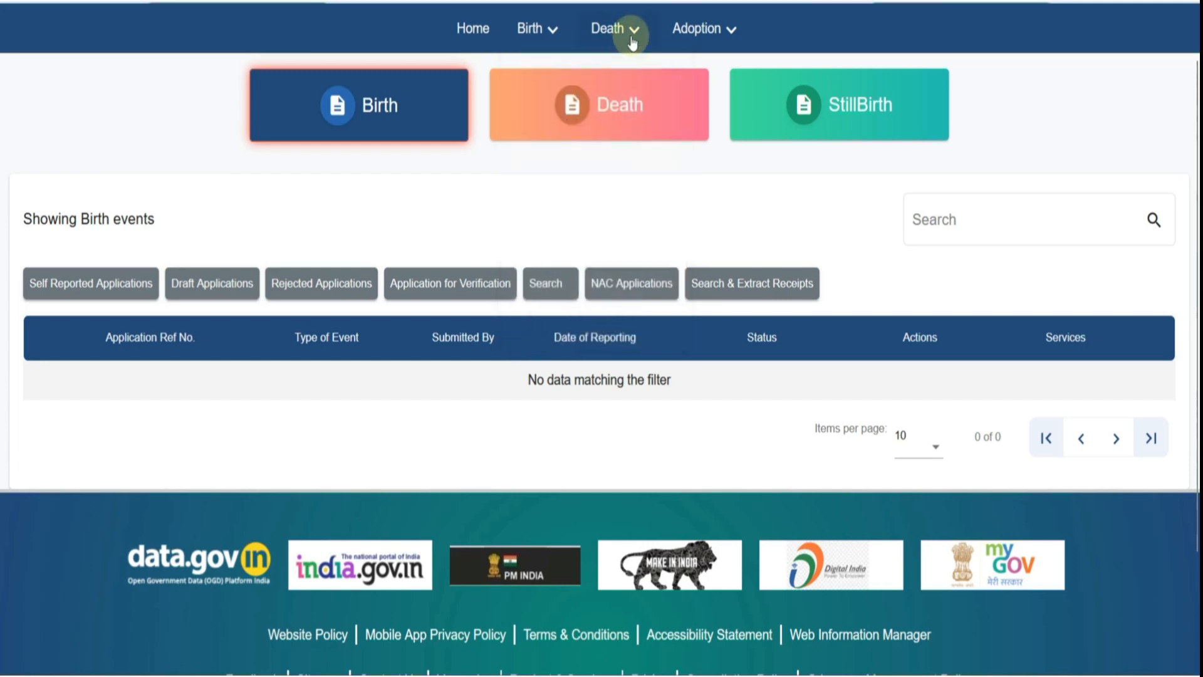
pyautogui.click(633, 39)
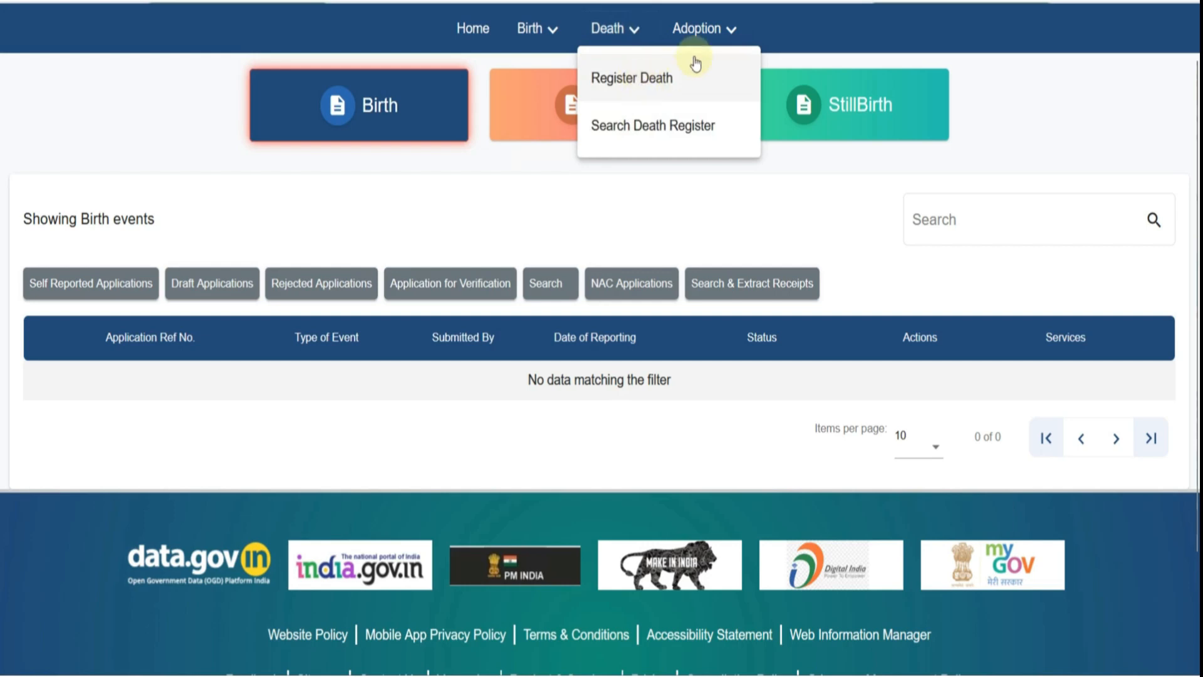
pyautogui.click(731, 34)
pyautogui.click(731, 34)
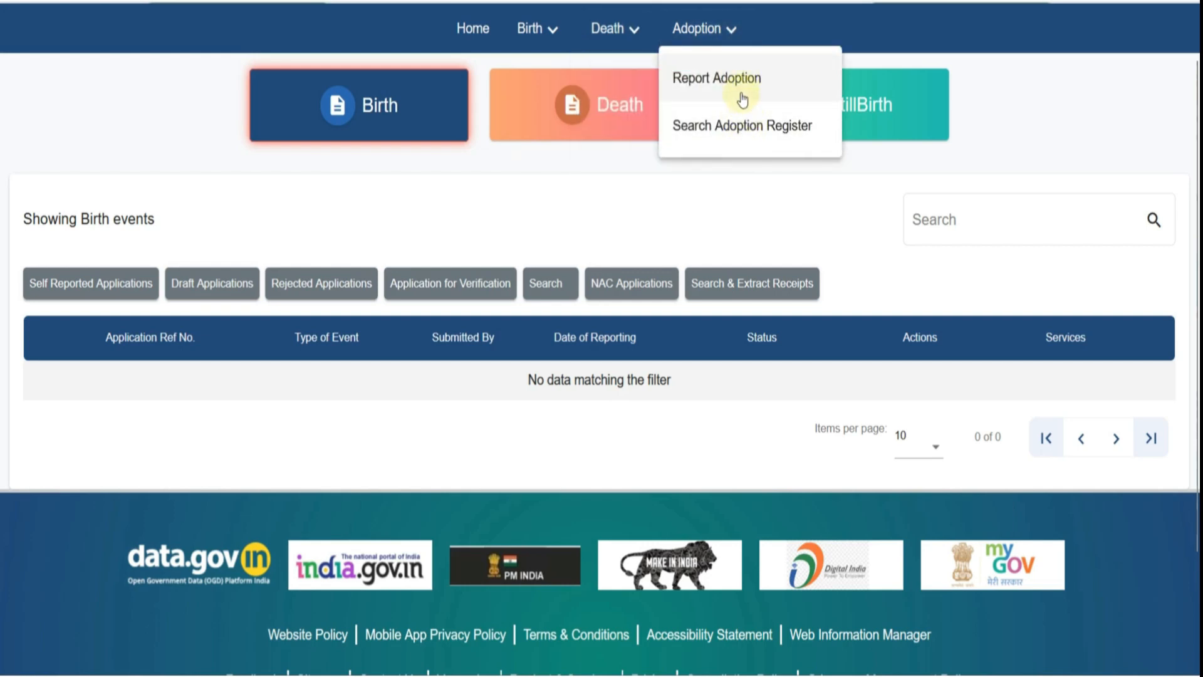
# - Open the Report Birth form for a new birth registration
pyautogui.click(554, 35)
pyautogui.click(552, 32)
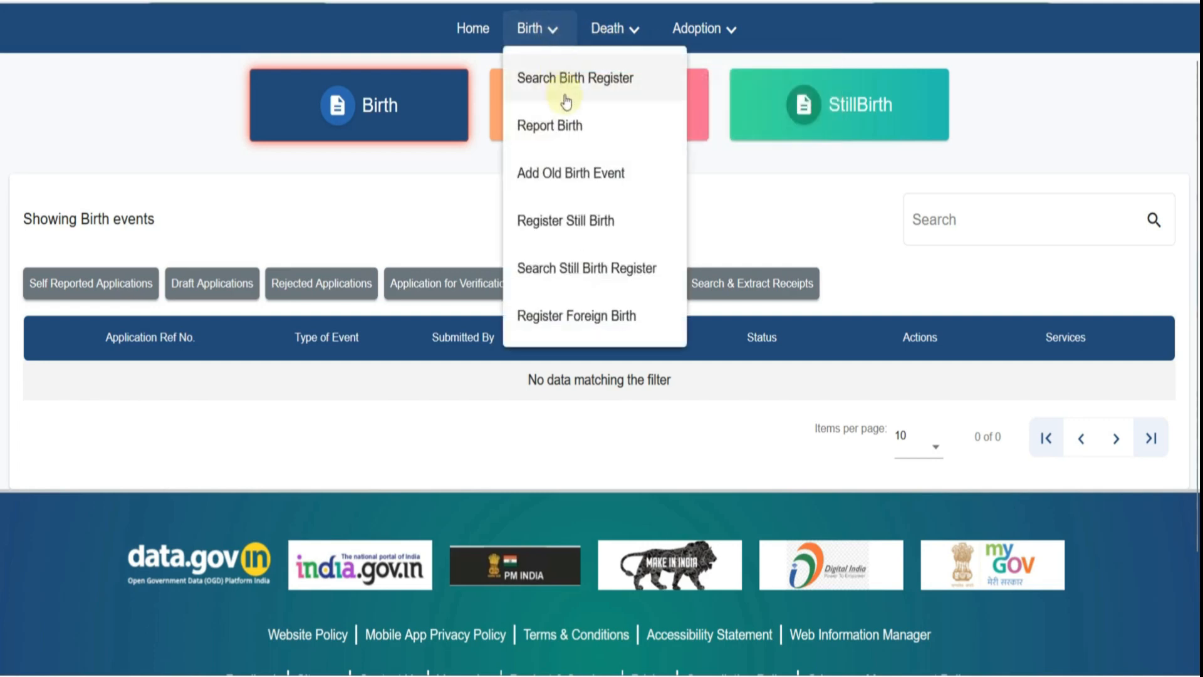
pyautogui.click(574, 138)
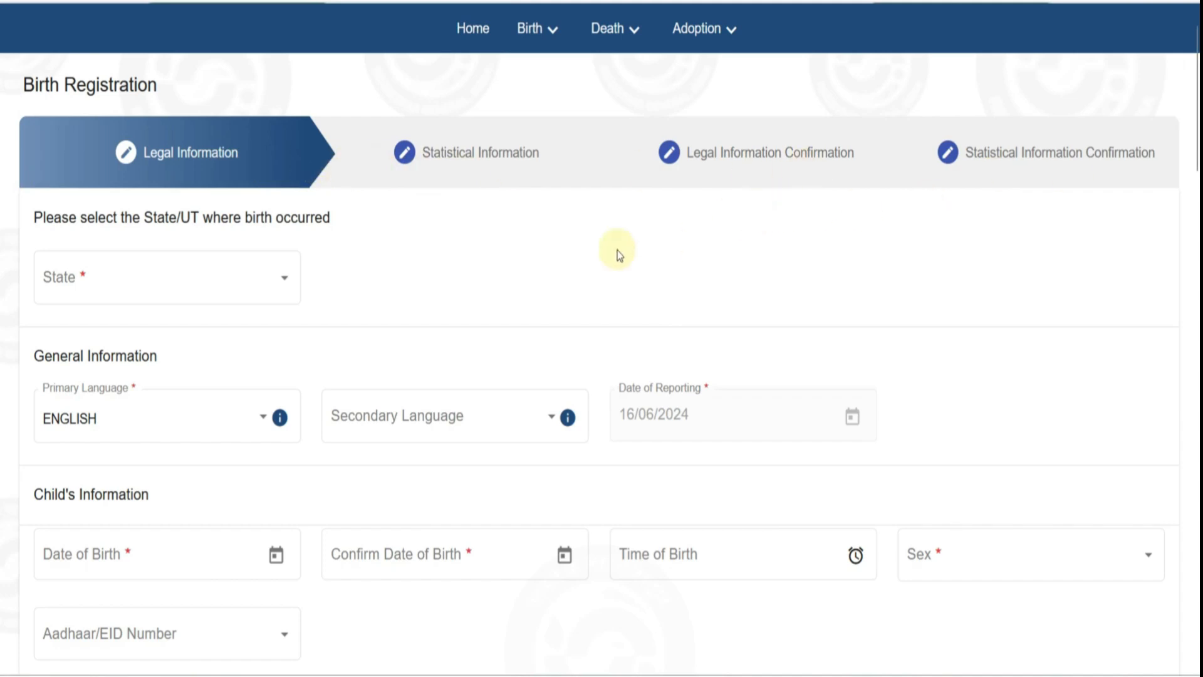
# - Set the state where the birth occurred to Dummy State
pyautogui.scroll(-2, 617, 250)
pyautogui.click(118, 153)
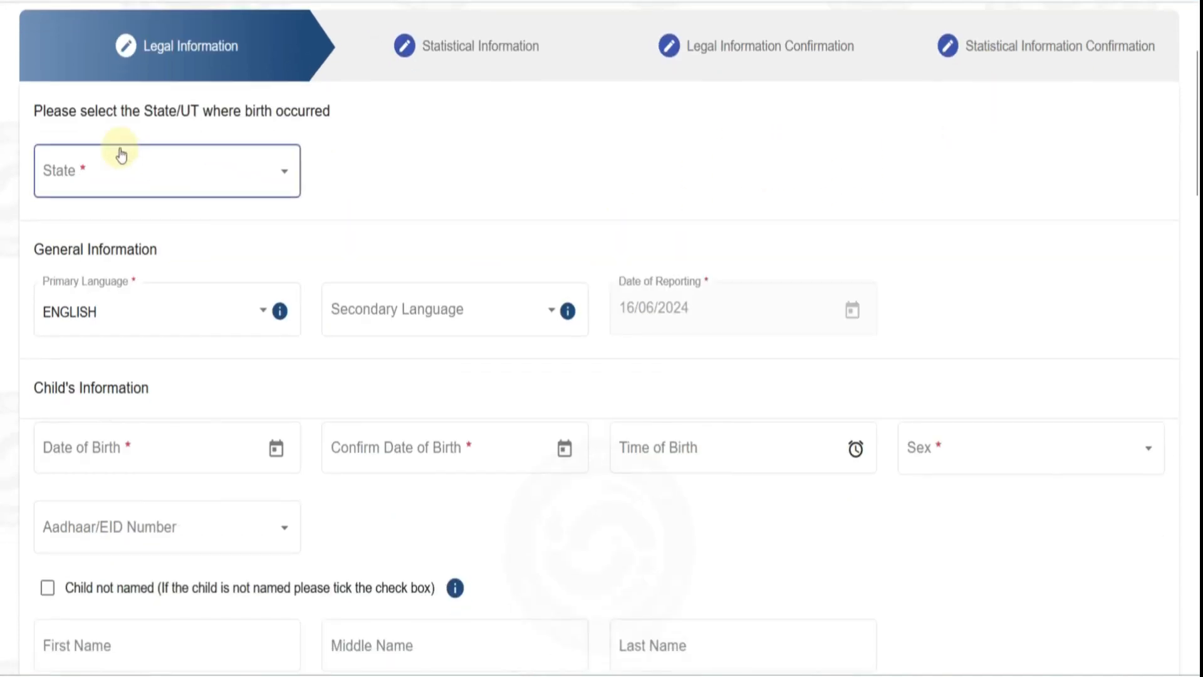
pyautogui.click(250, 170)
pyautogui.scroll(-5, 223, 232)
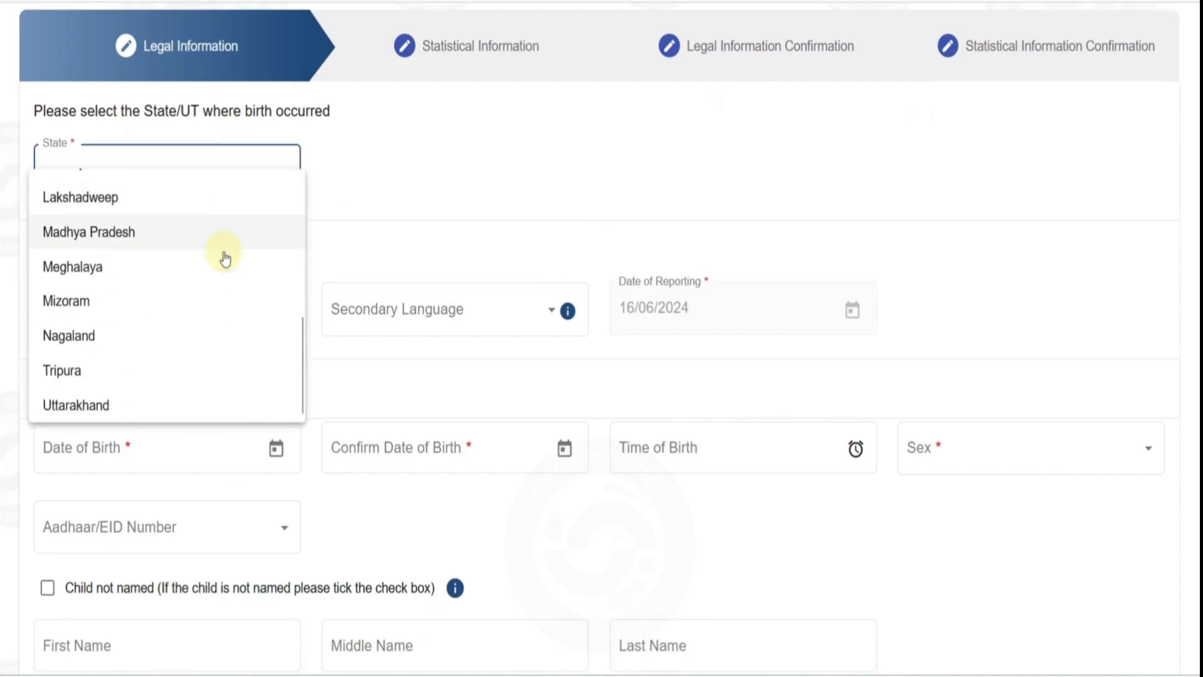
pyautogui.scroll(5, 228, 374)
pyautogui.scroll(1, 201, 288)
pyautogui.scroll(-5, 201, 288)
pyautogui.click(121, 188)
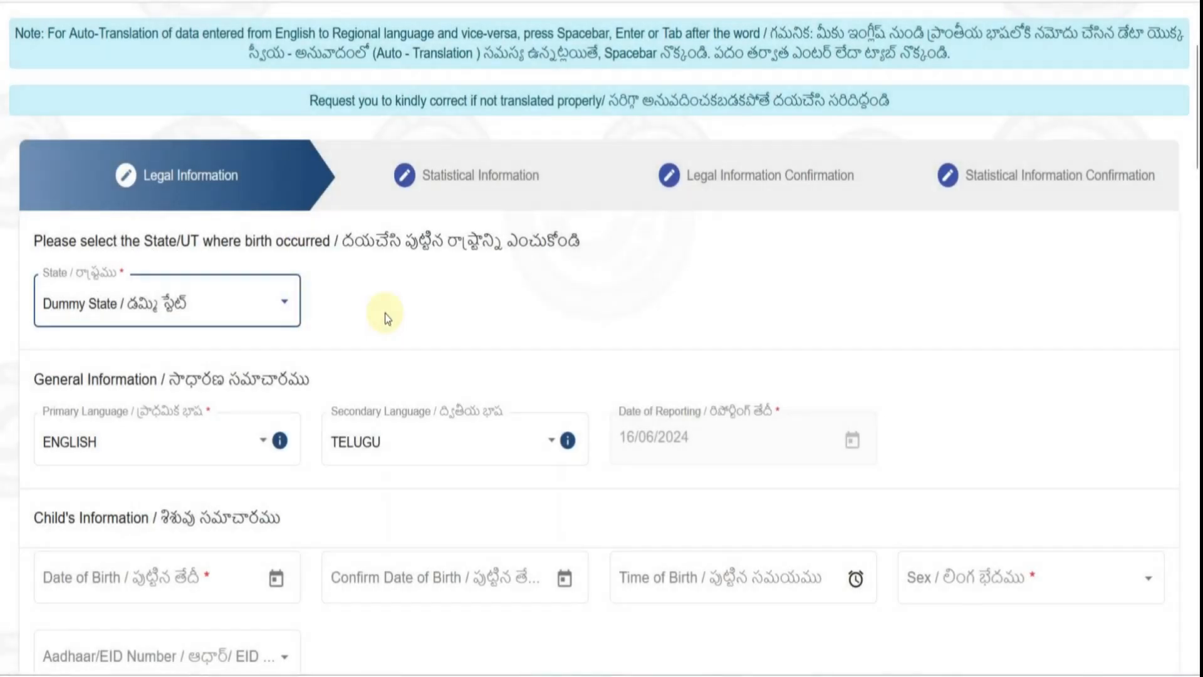
pyautogui.scroll(-2, 385, 314)
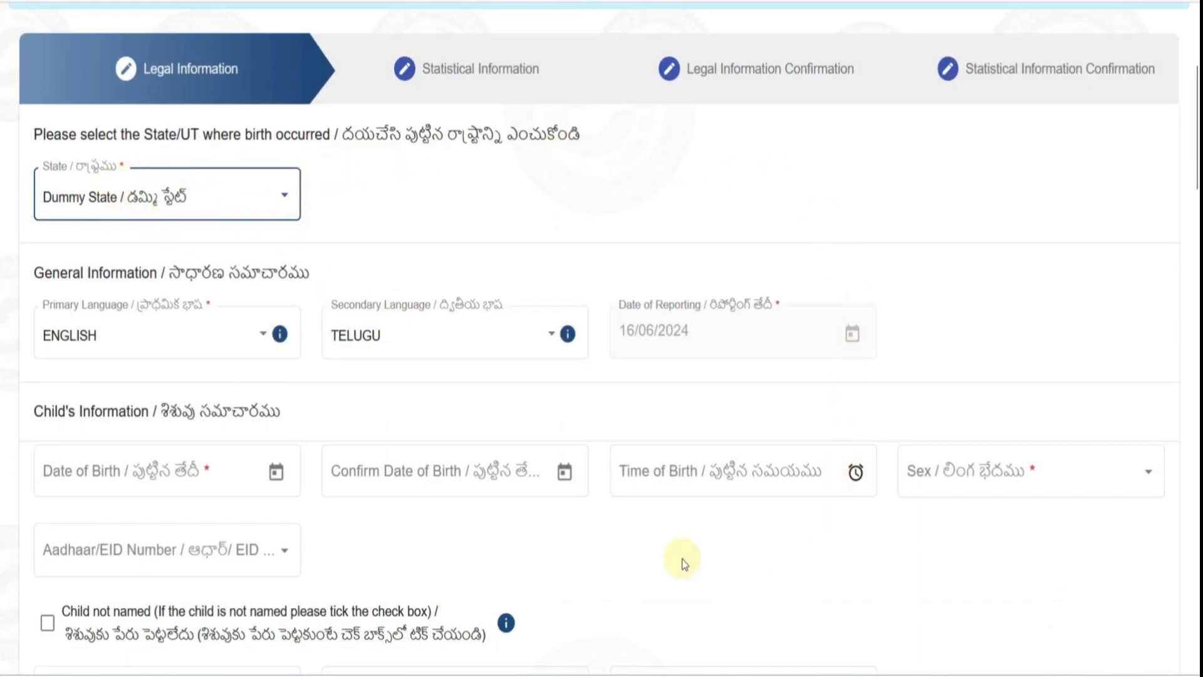
pyautogui.scroll(-4, 696, 324)
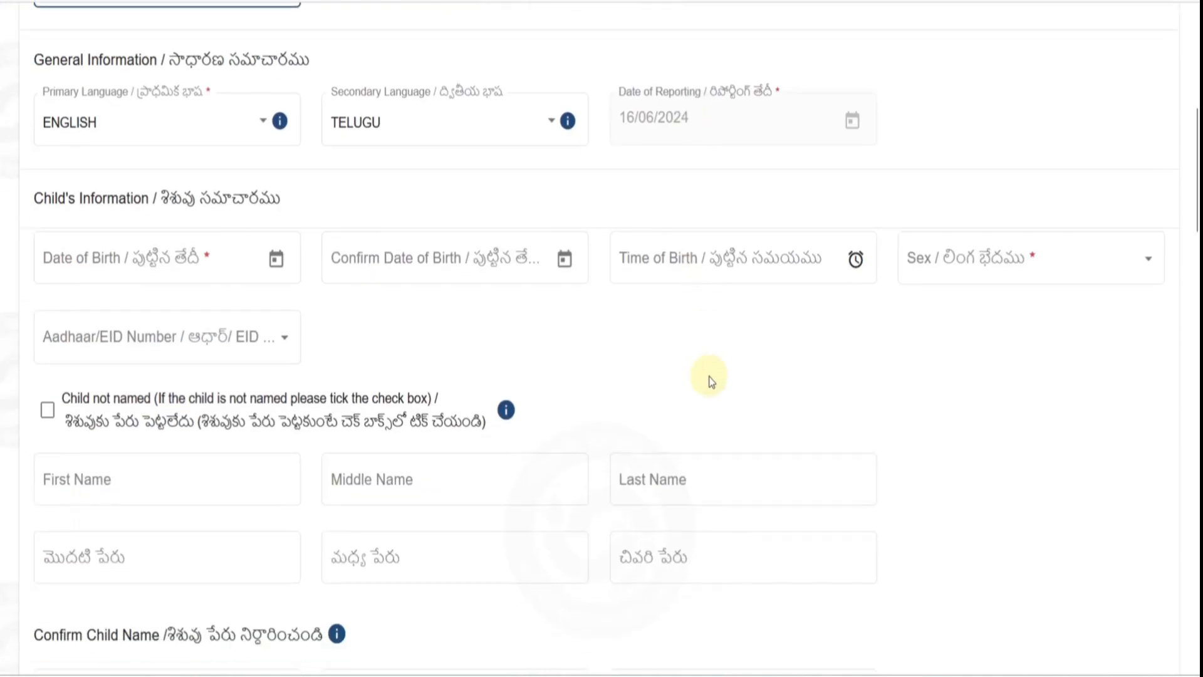
pyautogui.scroll(4, 722, 415)
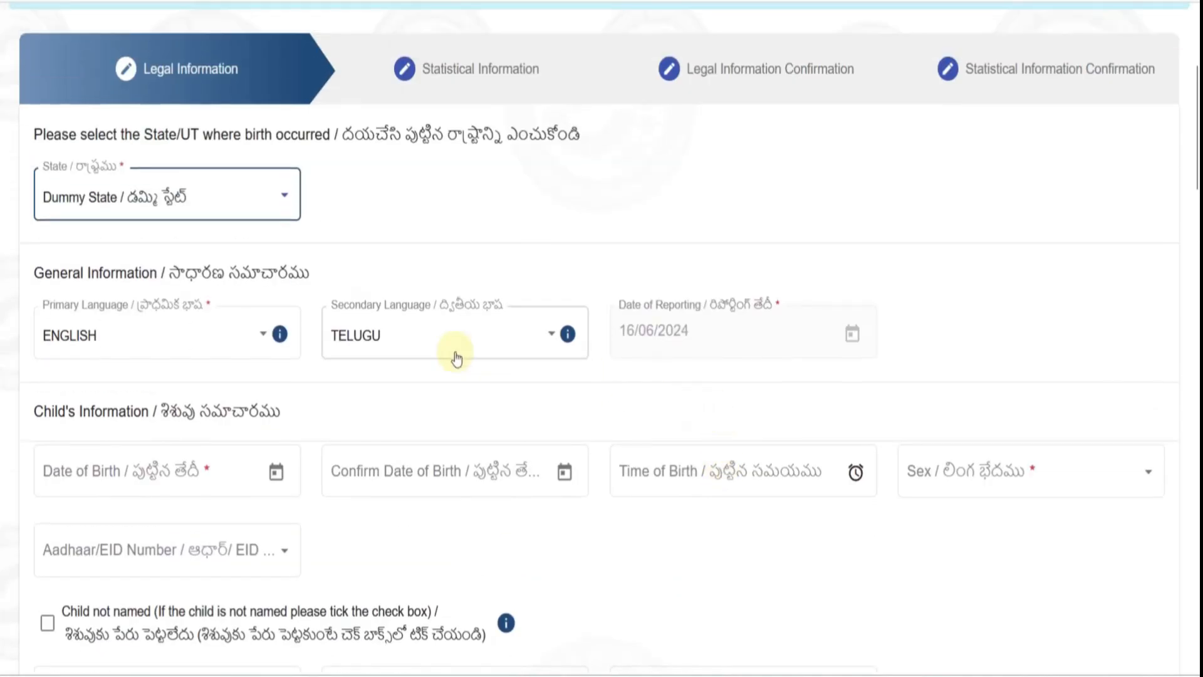
pyautogui.click(257, 345)
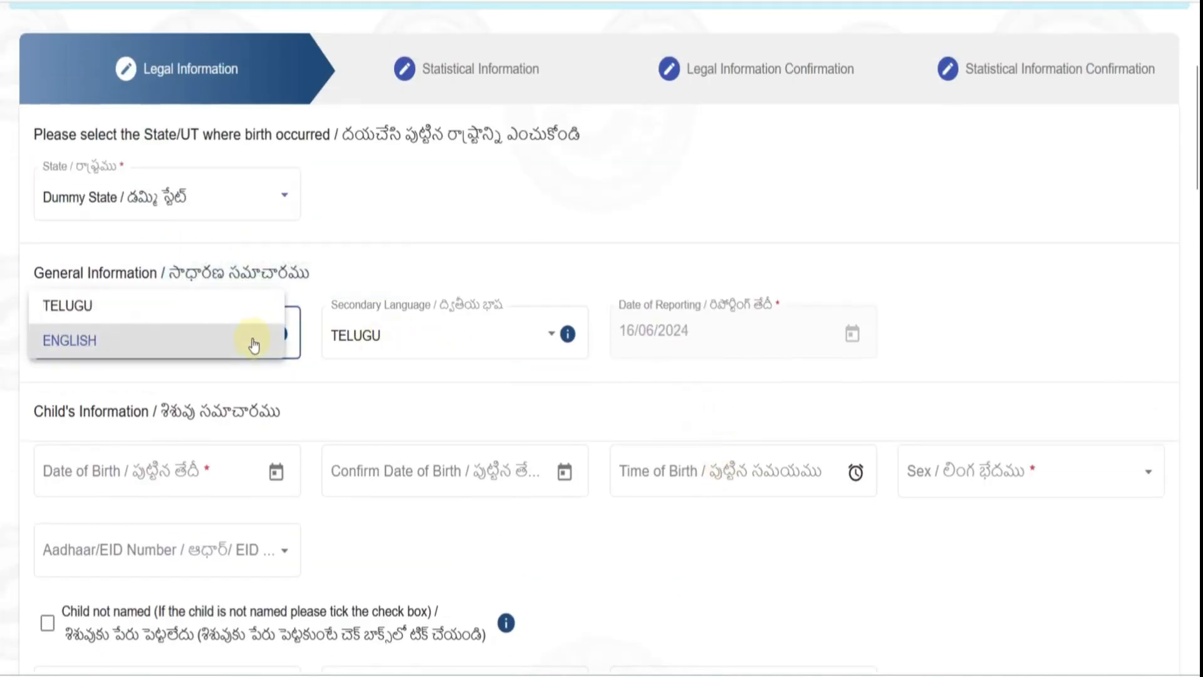
pyautogui.click(326, 243)
# - Change the state where the birth occurred to Bihar
pyautogui.click(267, 221)
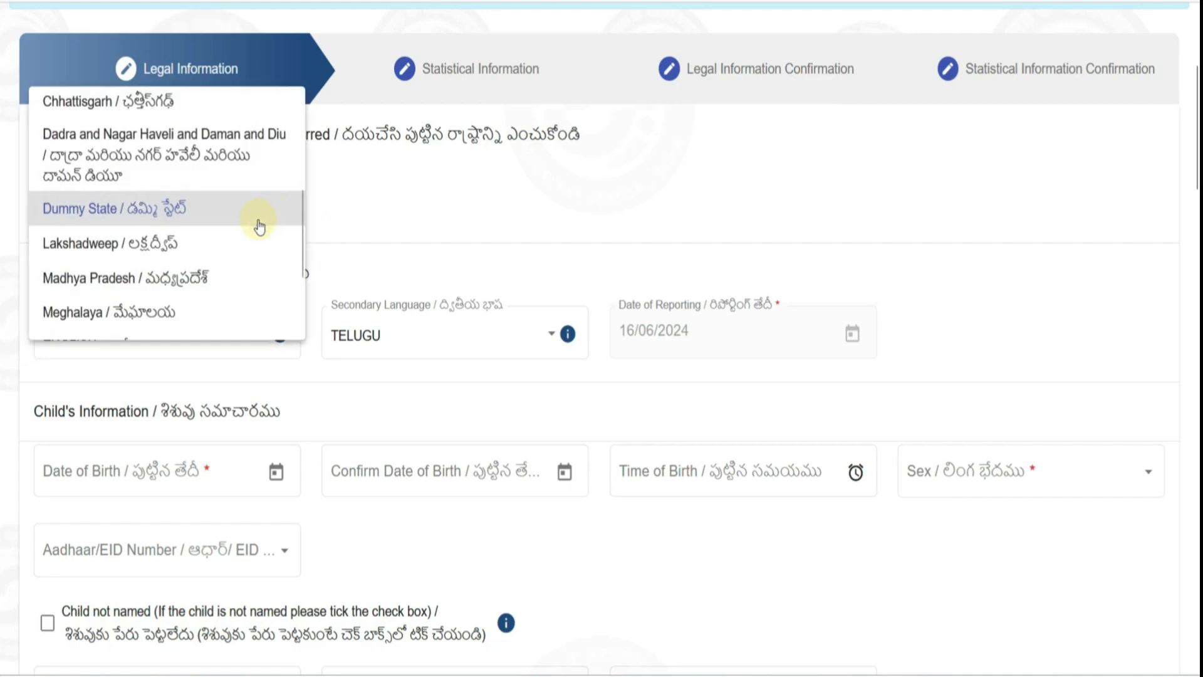
pyautogui.scroll(-2, 242, 237)
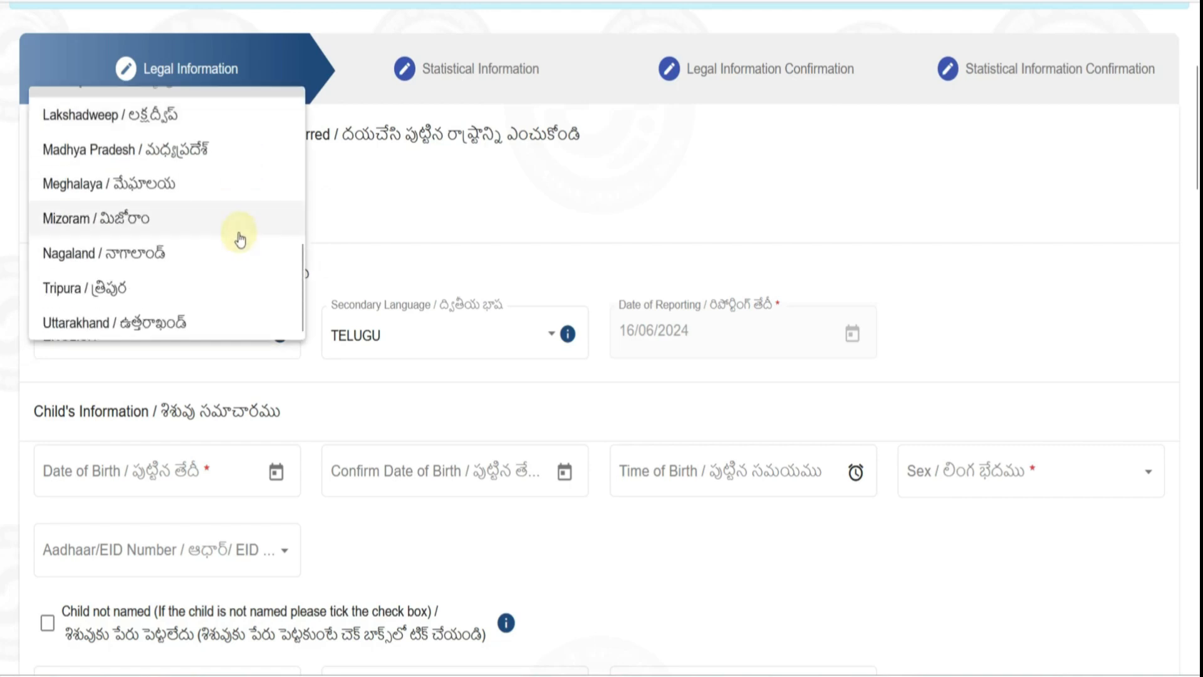
pyautogui.scroll(3, 238, 242)
pyautogui.scroll(2, 236, 244)
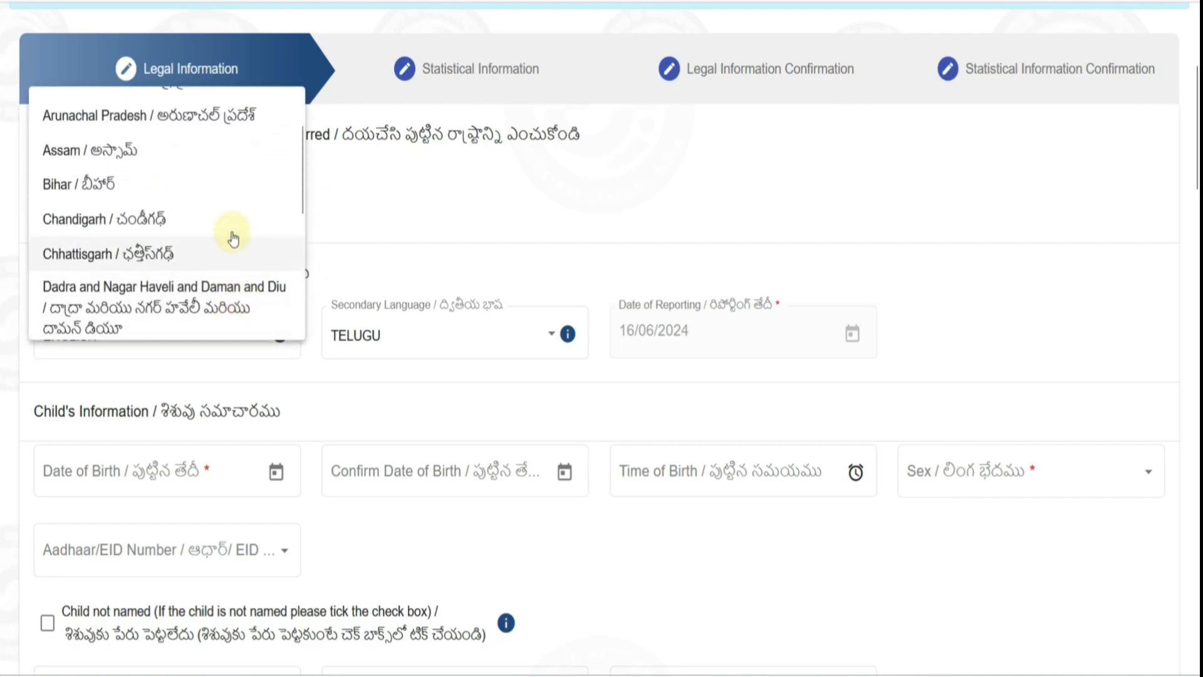
pyautogui.click(44, 188)
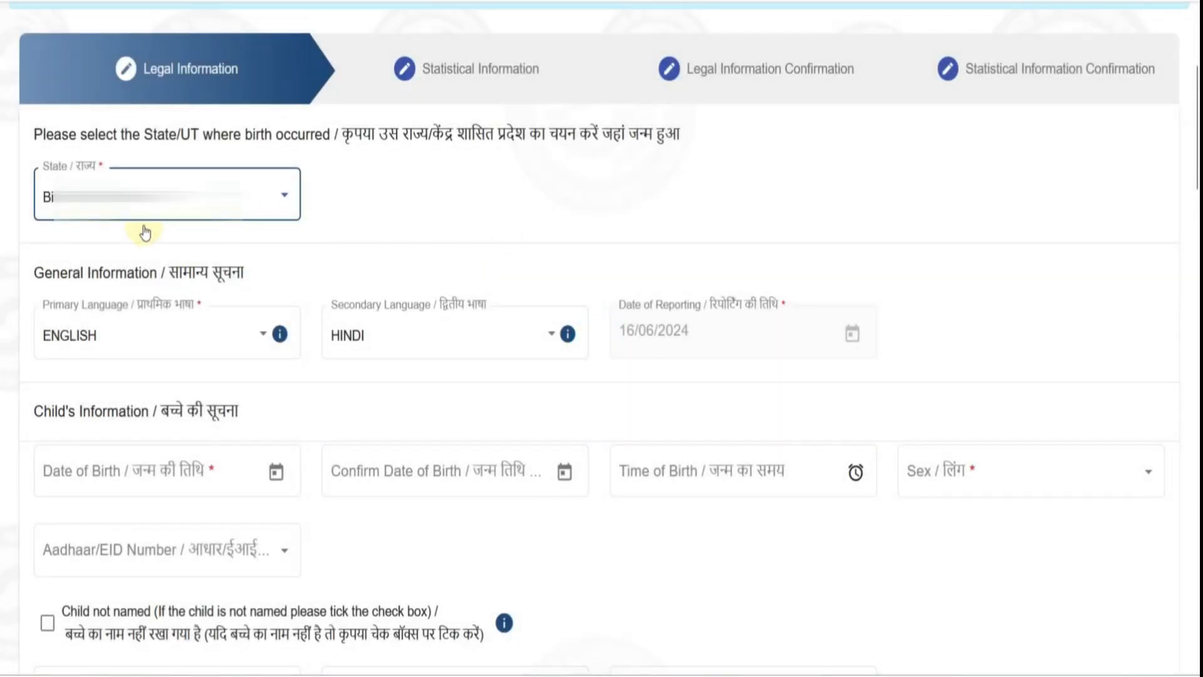
pyautogui.moveTo(411, 135); pyautogui.dragTo(689, 143)
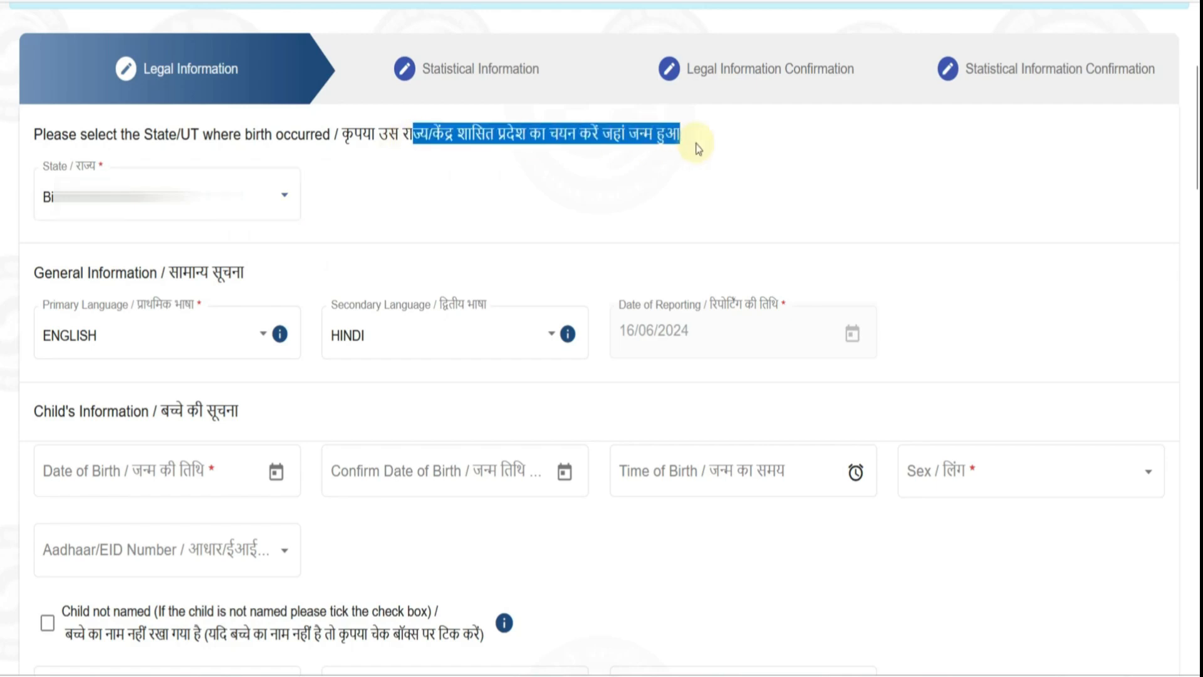
pyautogui.click(432, 188)
pyautogui.moveTo(190, 134); pyautogui.dragTo(259, 136)
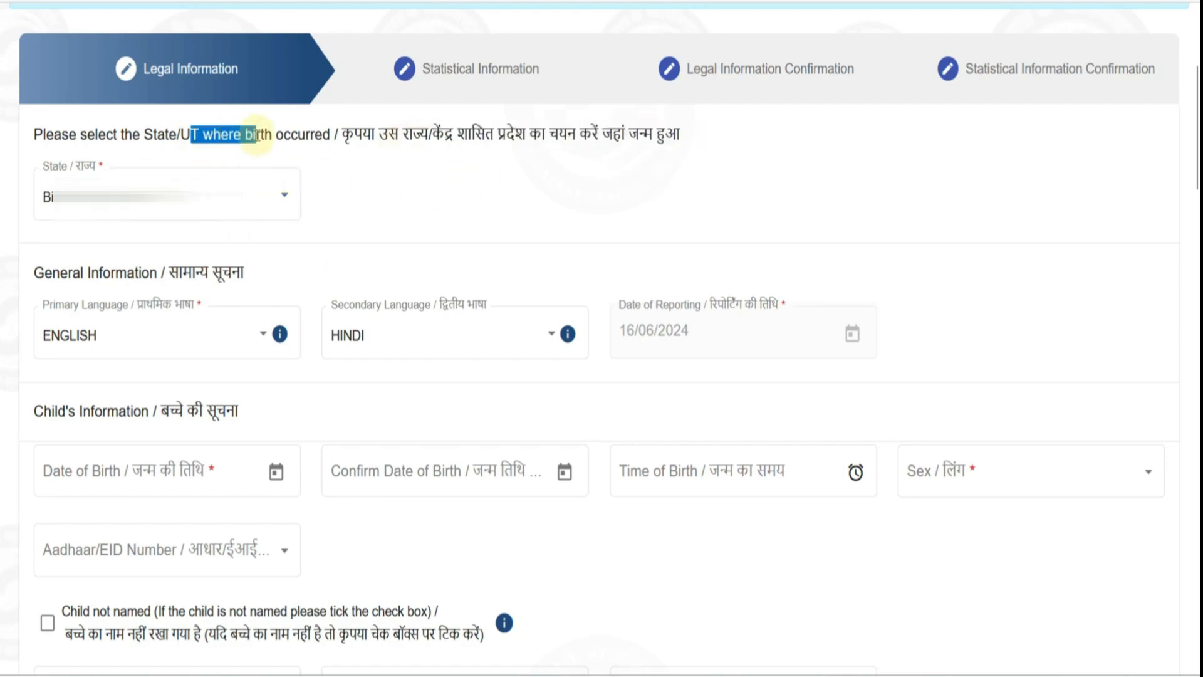
pyautogui.click(406, 134)
pyautogui.moveTo(406, 134); pyautogui.dragTo(658, 150)
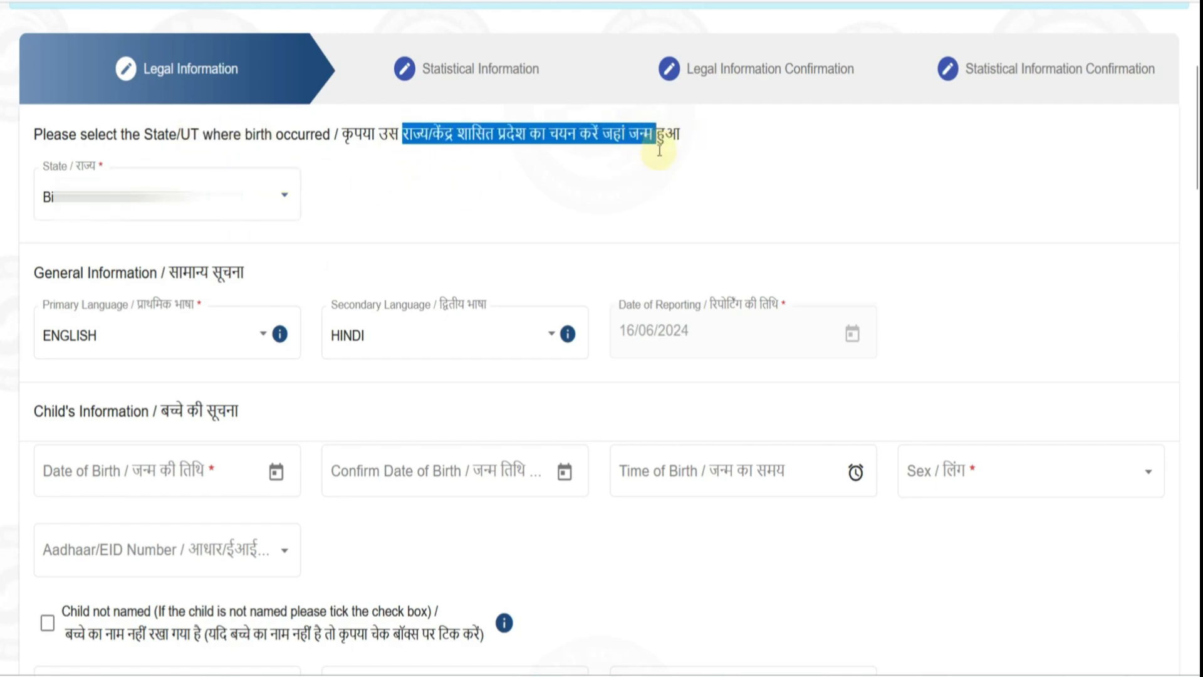
pyautogui.click(642, 183)
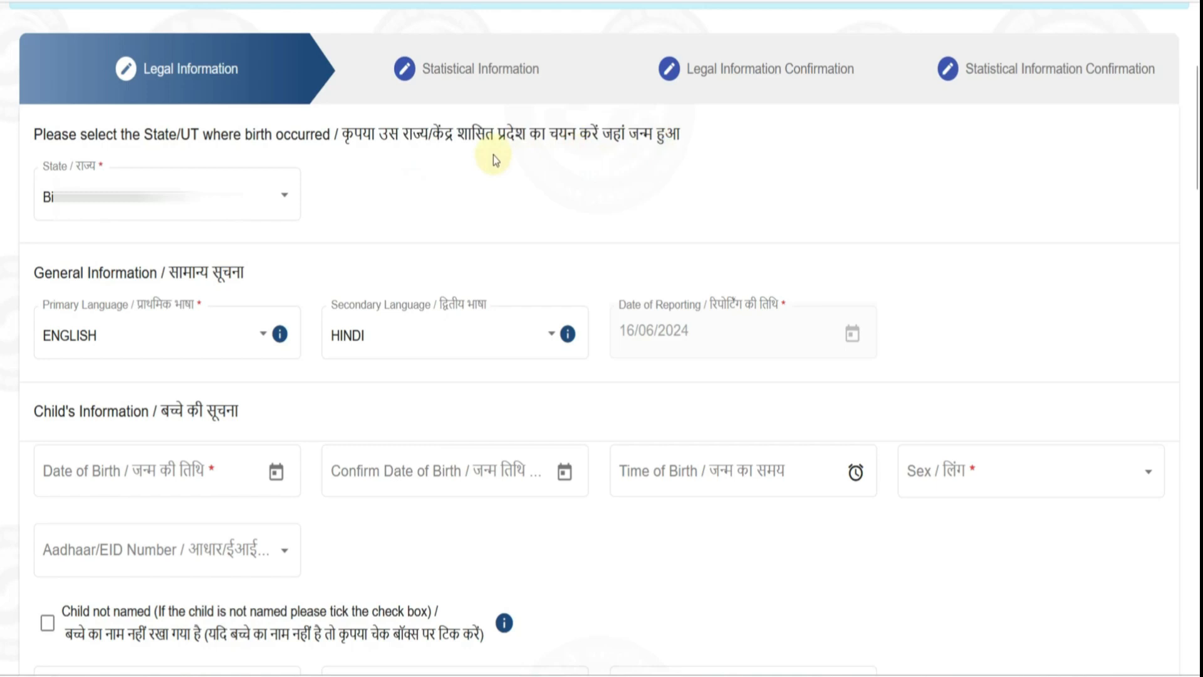
# - Try Hindi as the primary language of the birth registration form
pyautogui.scroll(-2, 428, 198)
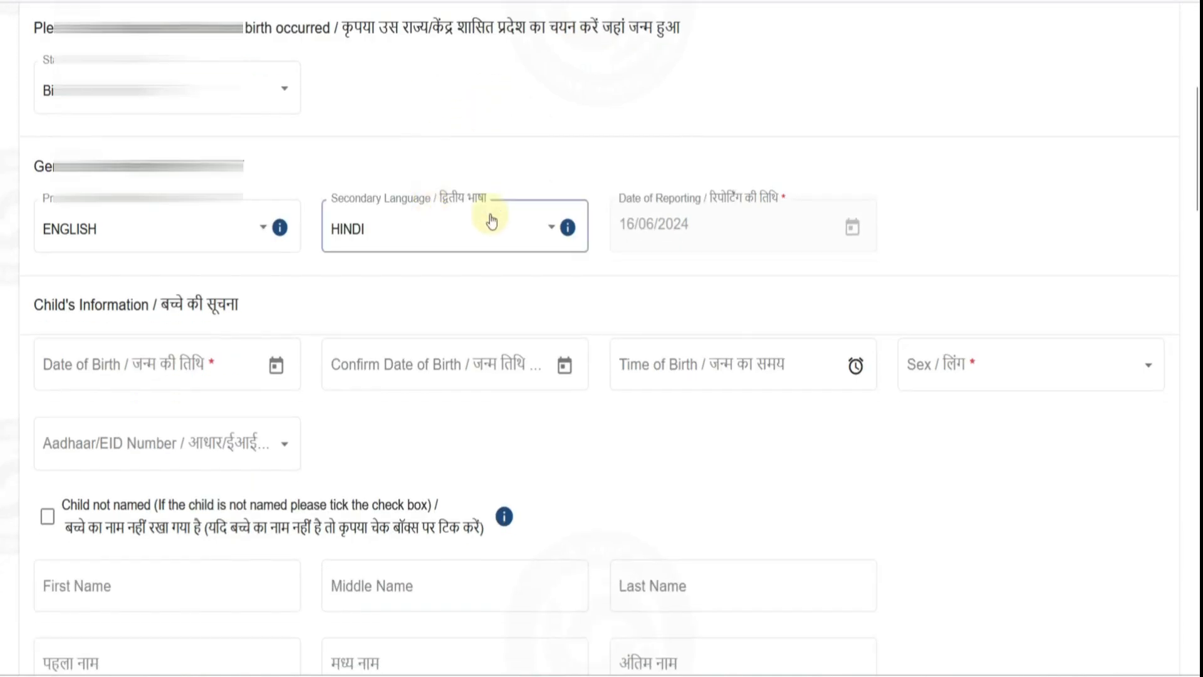
pyautogui.click(149, 246)
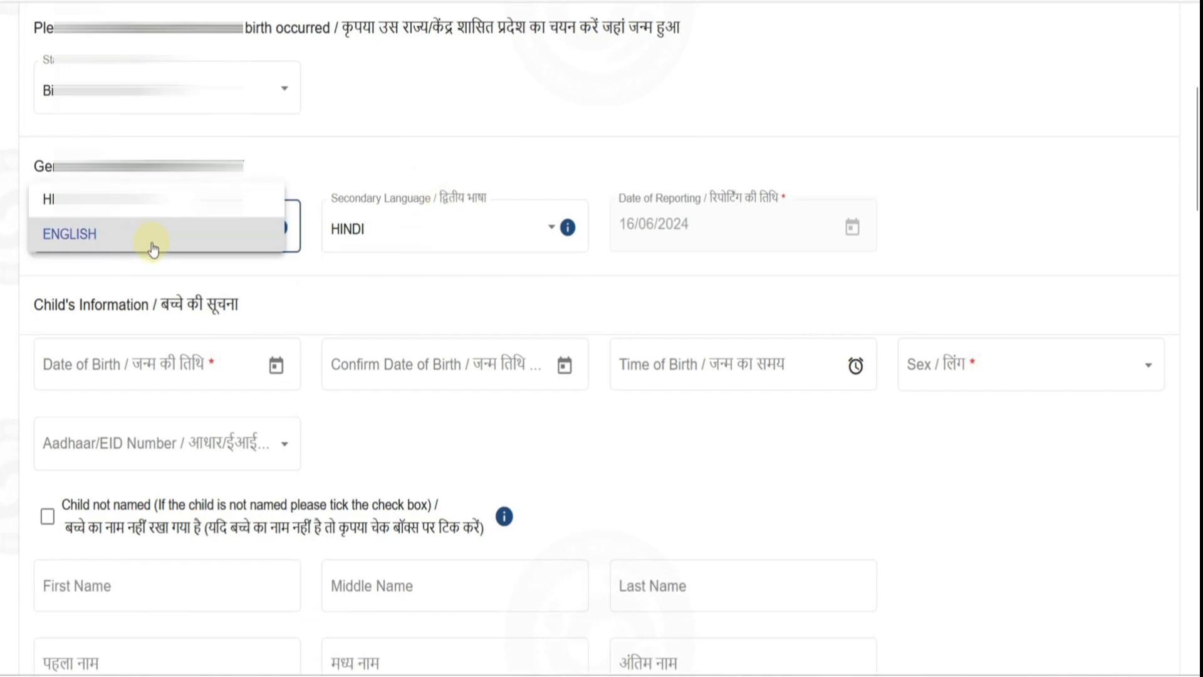
pyautogui.click(138, 202)
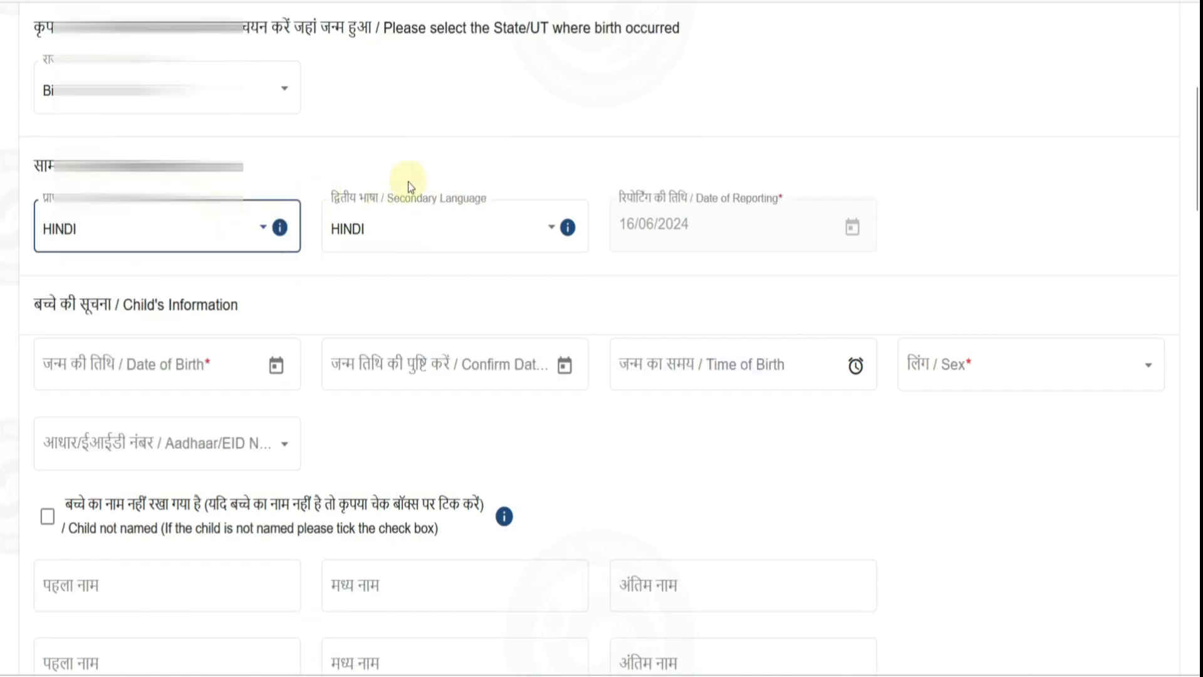
pyautogui.scroll(2, 382, 167)
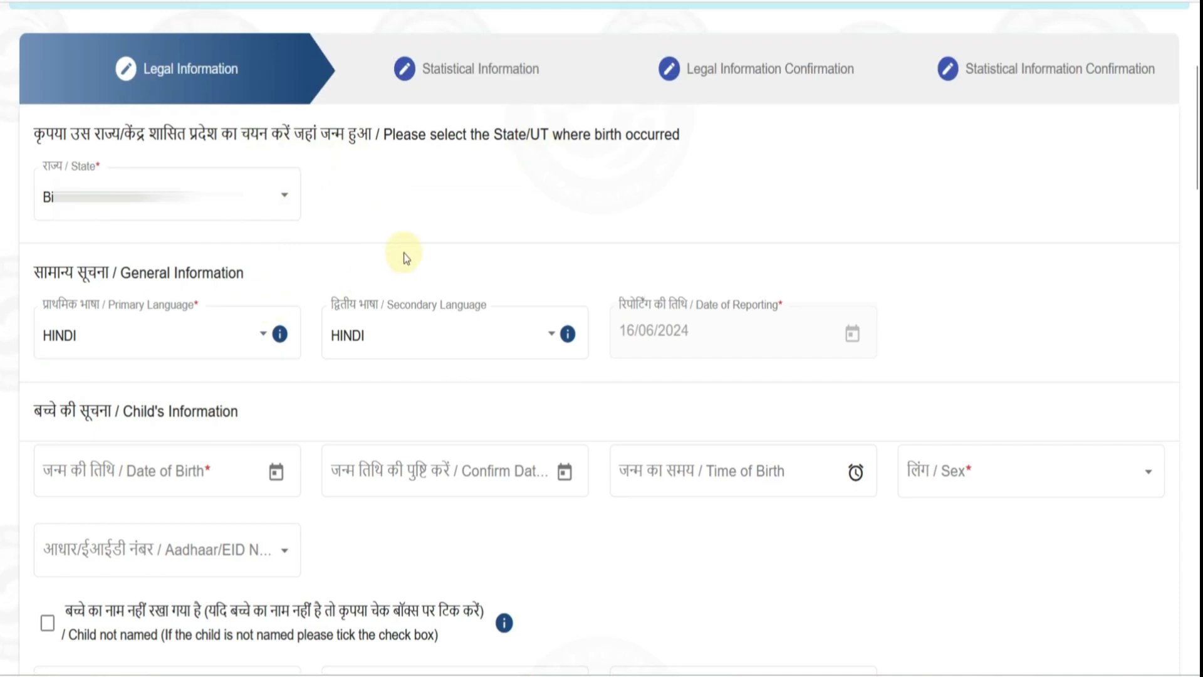
pyautogui.scroll(-2, 404, 253)
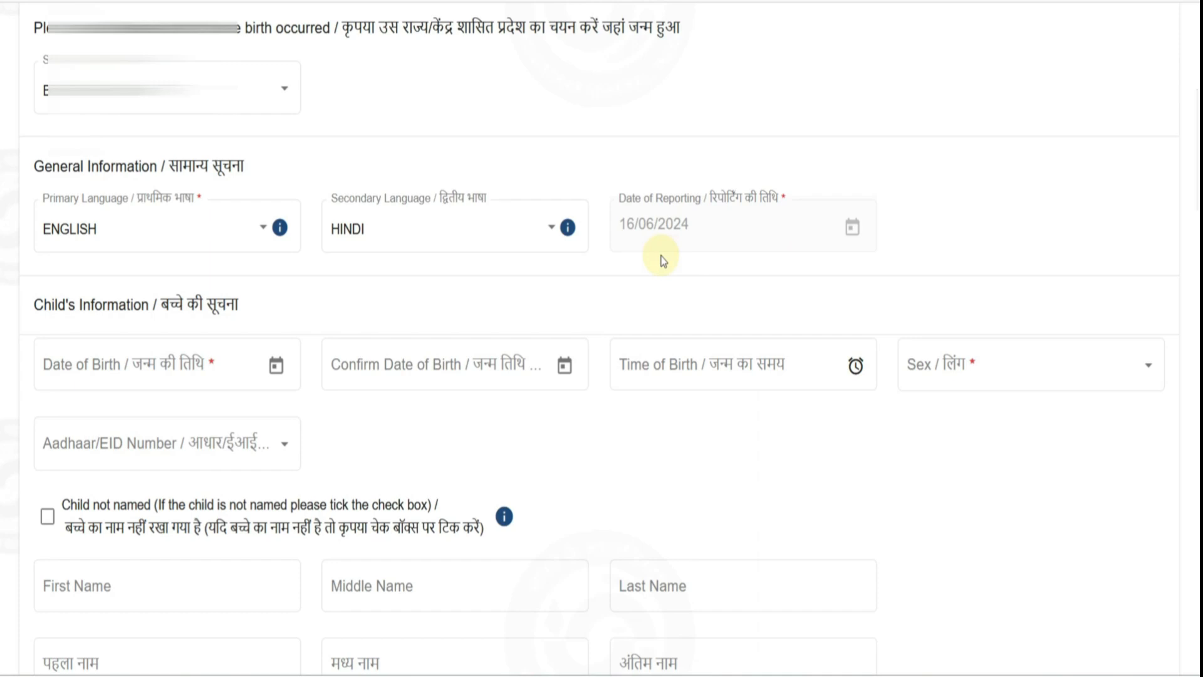
# - Pick the child's date of birth and enter the same date in the confirmation field
pyautogui.scroll(-2, 663, 261)
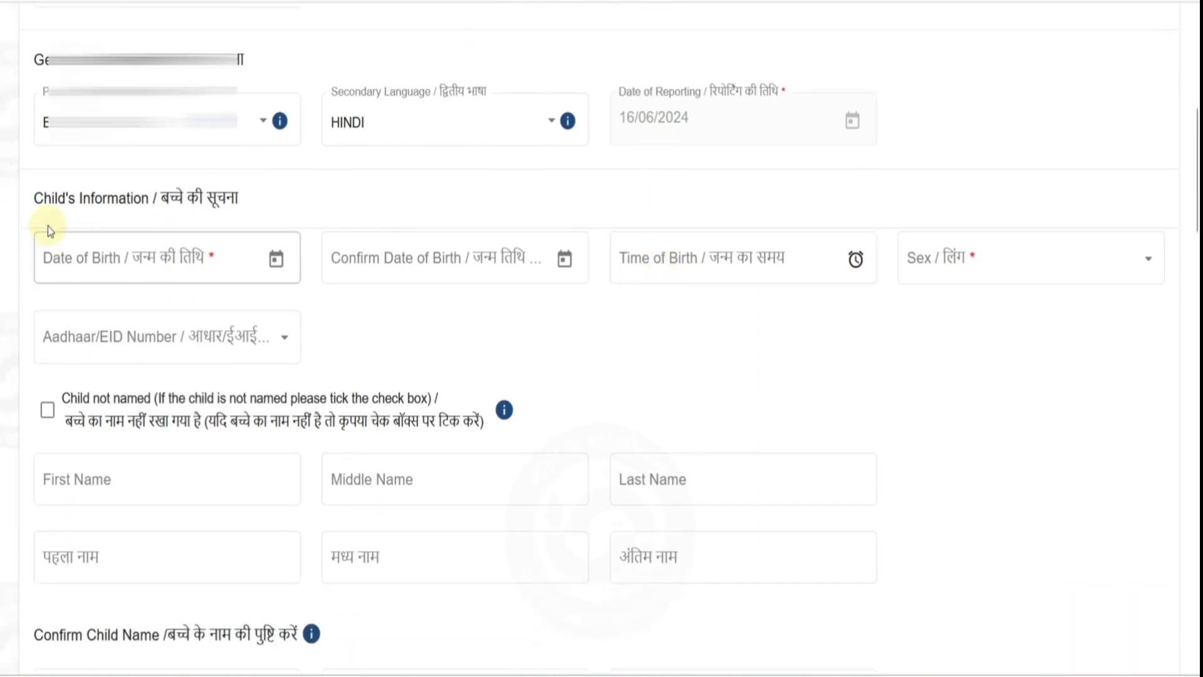
pyautogui.click(276, 258)
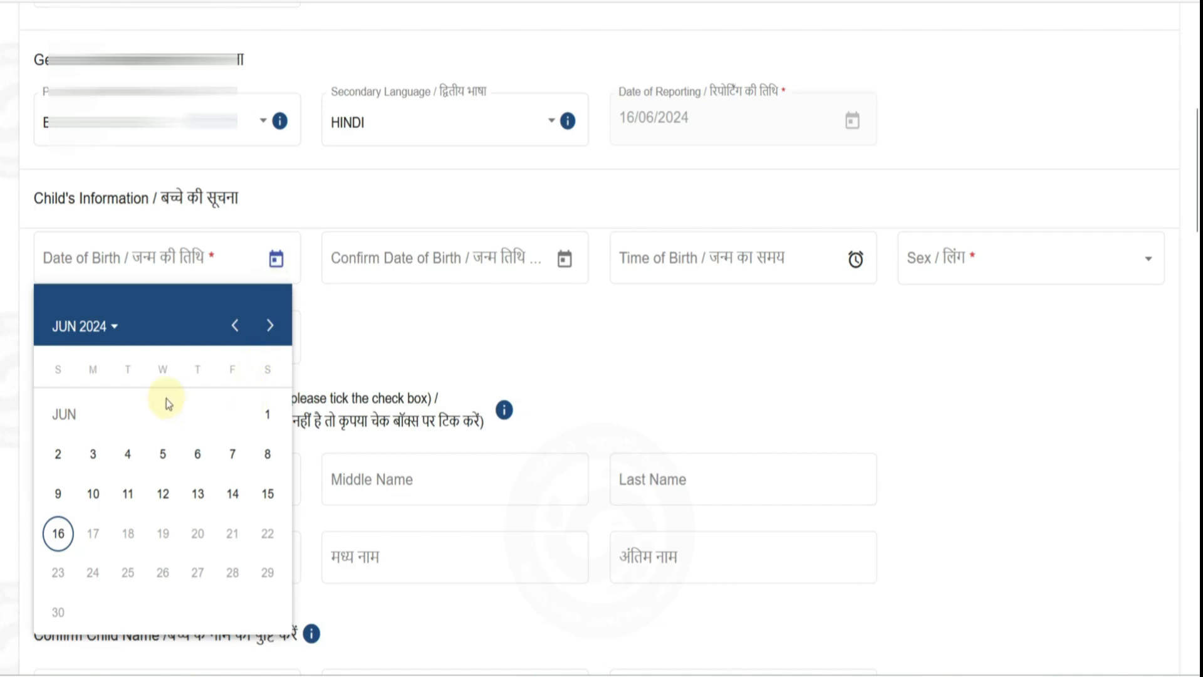
pyautogui.click(110, 326)
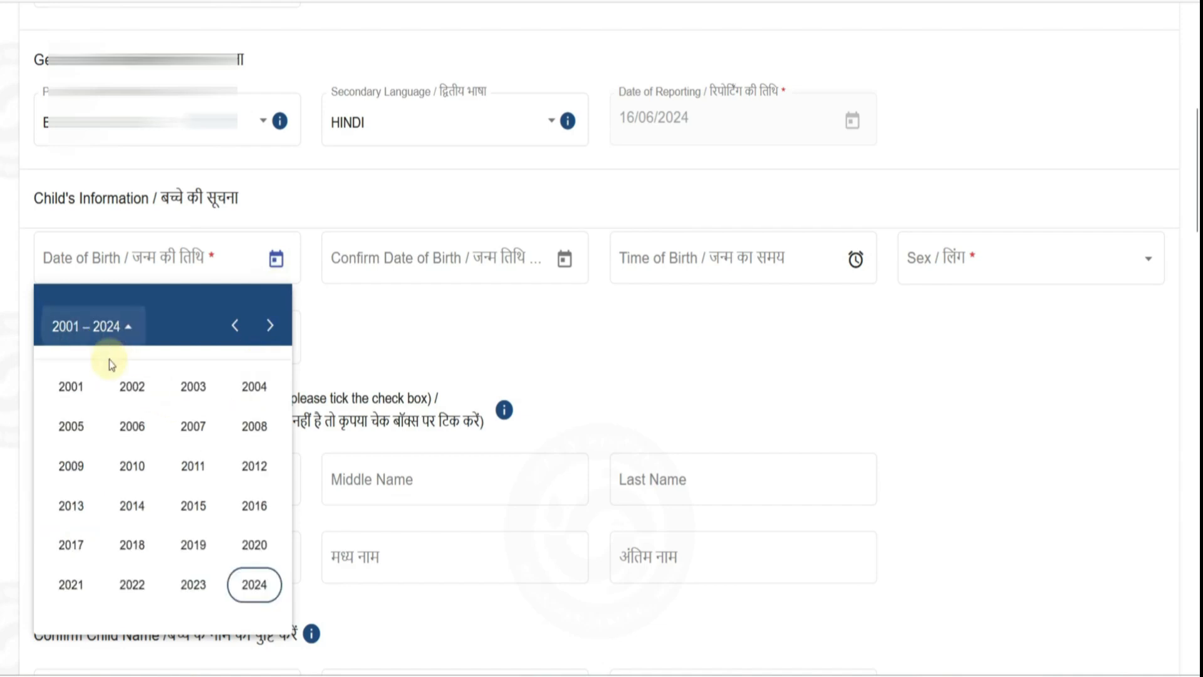
pyautogui.click(356, 359)
pyautogui.click(275, 258)
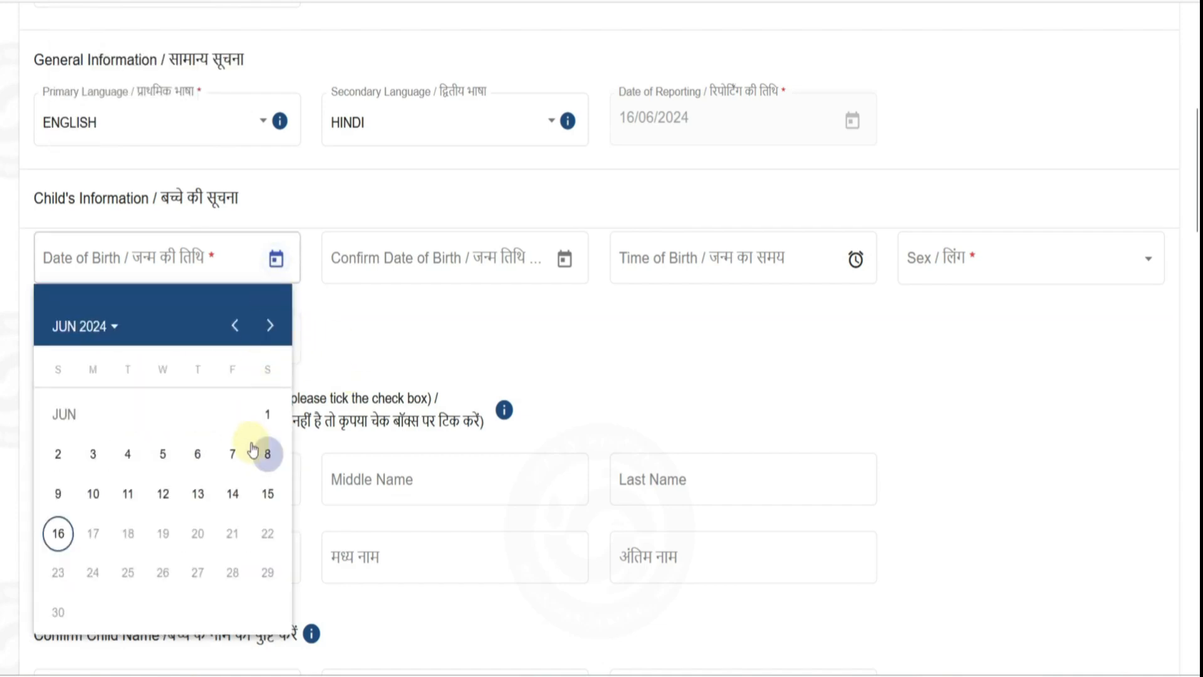
pyautogui.click(234, 493)
pyautogui.click(521, 494)
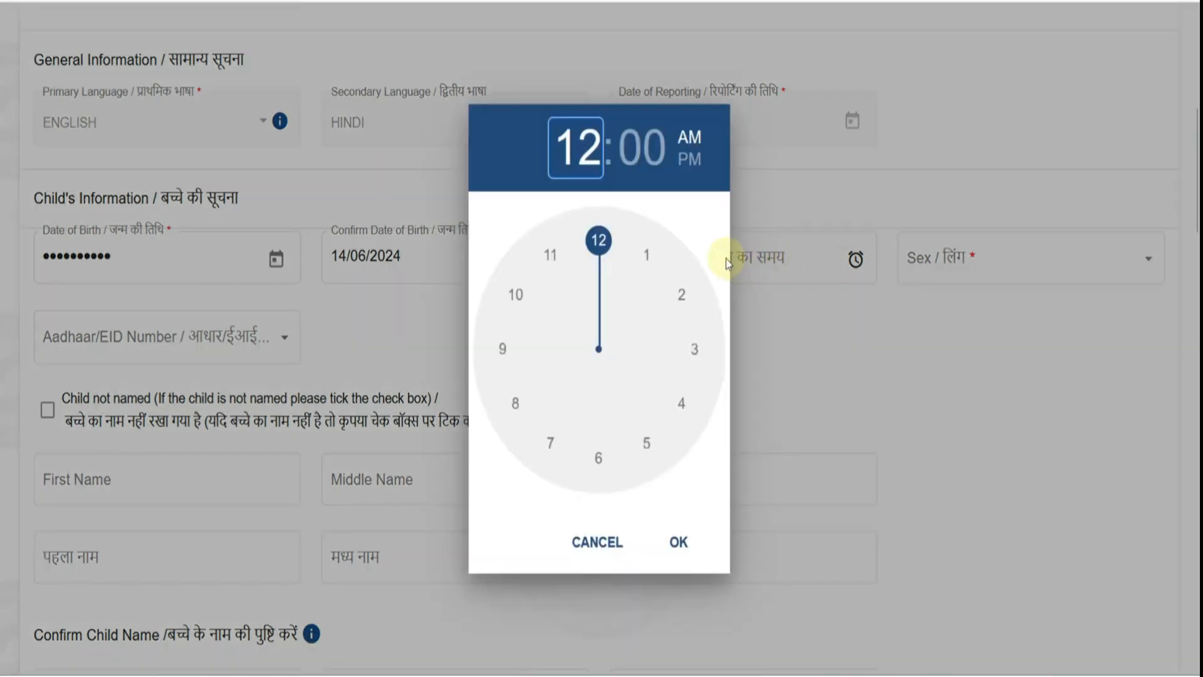
# - Set the child's time of birth to 2:10 PM
pyautogui.click(683, 297)
pyautogui.click(690, 161)
pyautogui.click(683, 299)
pyautogui.click(679, 540)
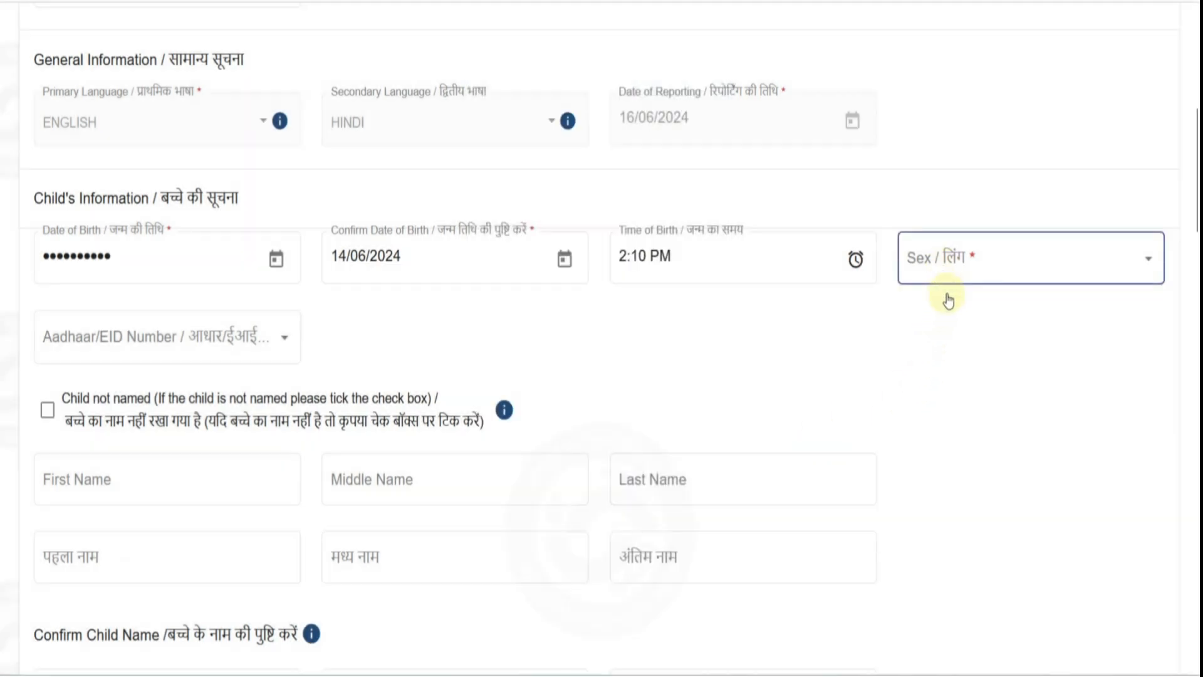
# - Set the child's sex to Male
pyautogui.click(943, 282)
pyautogui.moveTo(943, 315)
pyautogui.mouseDown()
pyautogui.moveTo(945, 278)
pyautogui.moveTo(951, 309)
pyautogui.mouseUp()
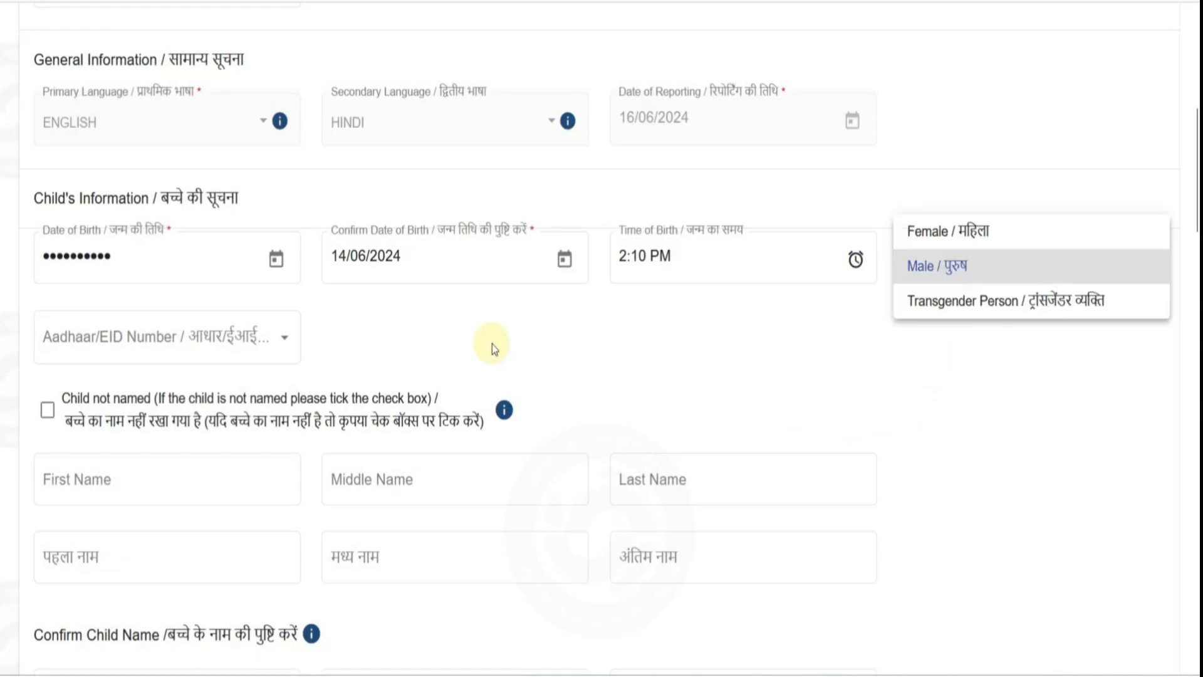
pyautogui.scroll(-2, 492, 344)
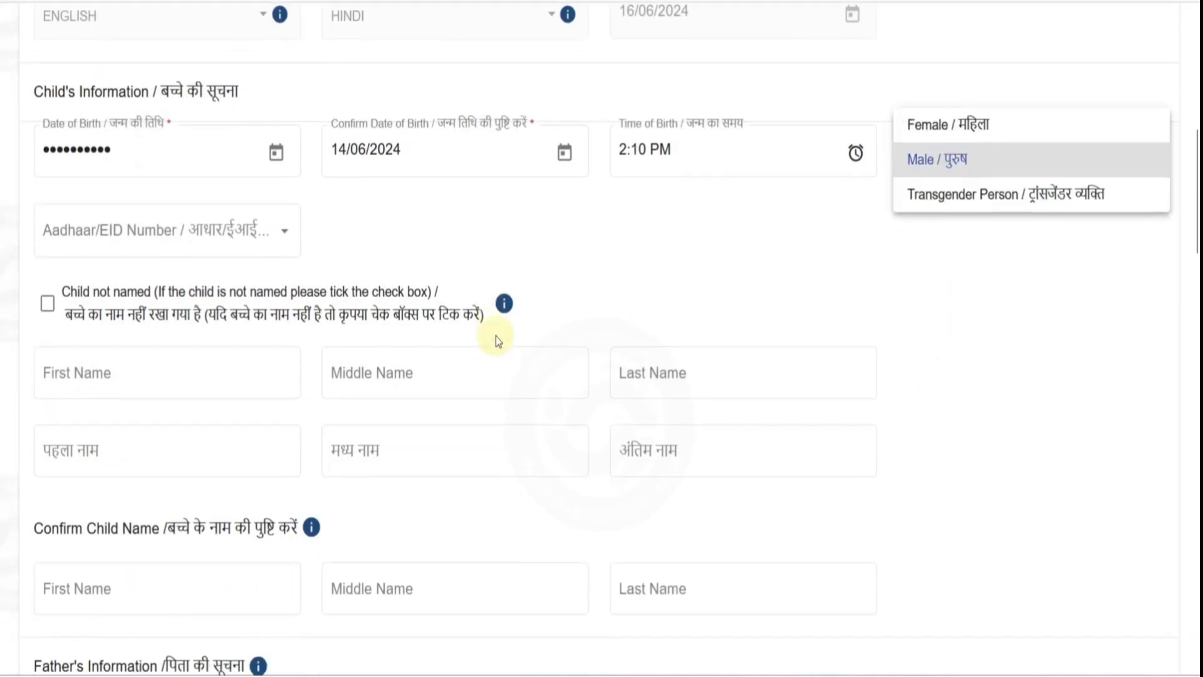
pyautogui.click(527, 249)
# - View the child's Aadhaar/EID number choices and try the Child not named option
pyautogui.click(271, 250)
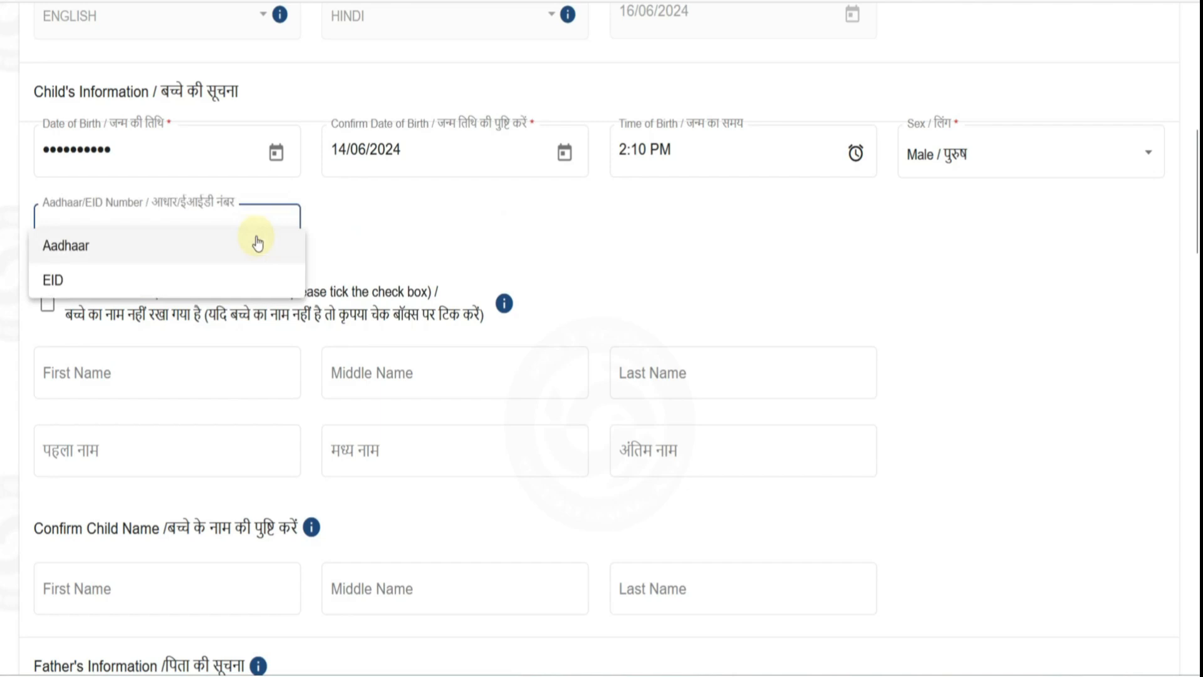
pyautogui.click(412, 222)
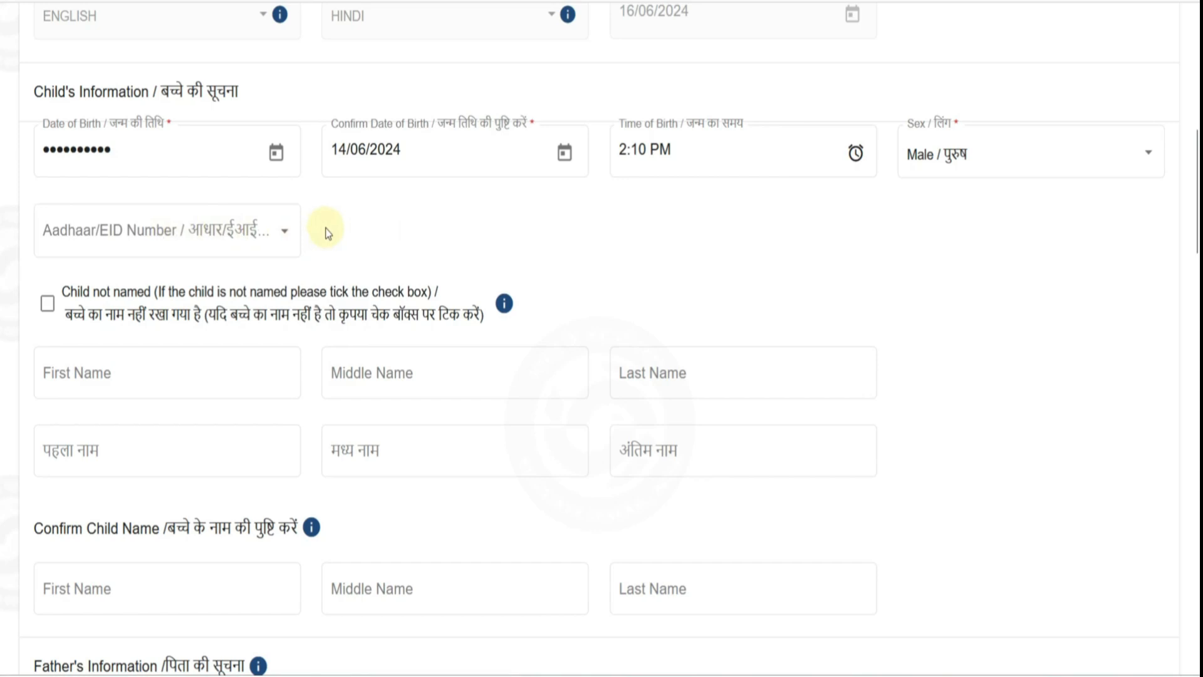
pyautogui.scroll(-2, 326, 233)
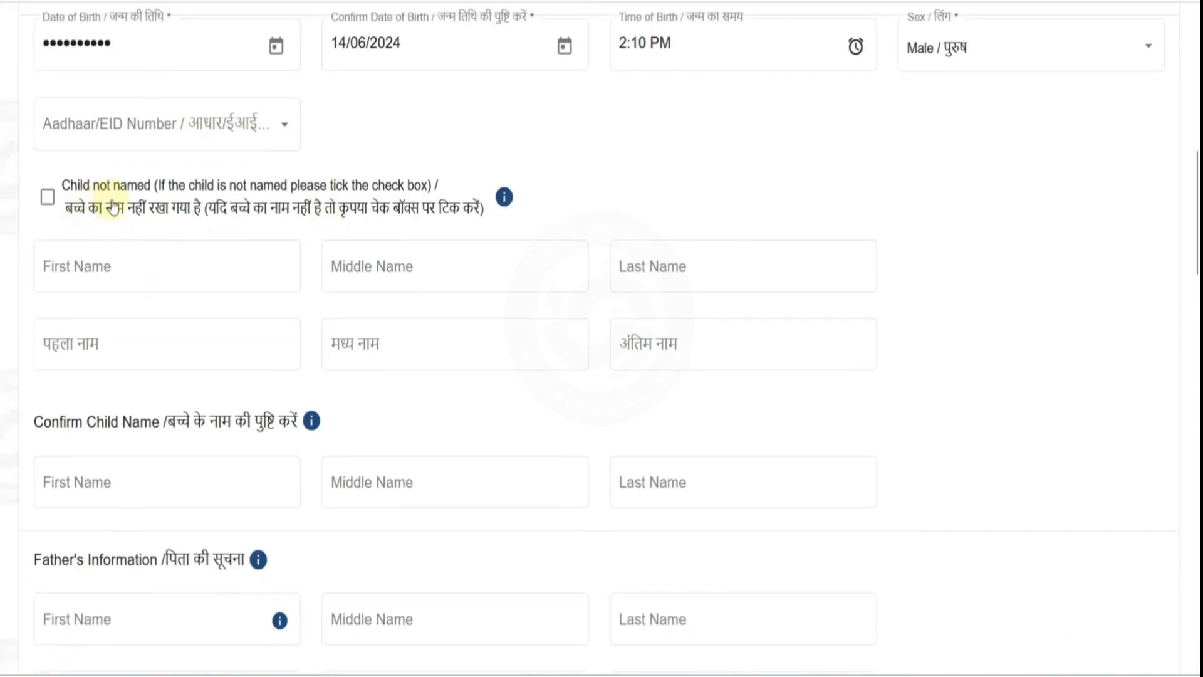
pyautogui.click(50, 200)
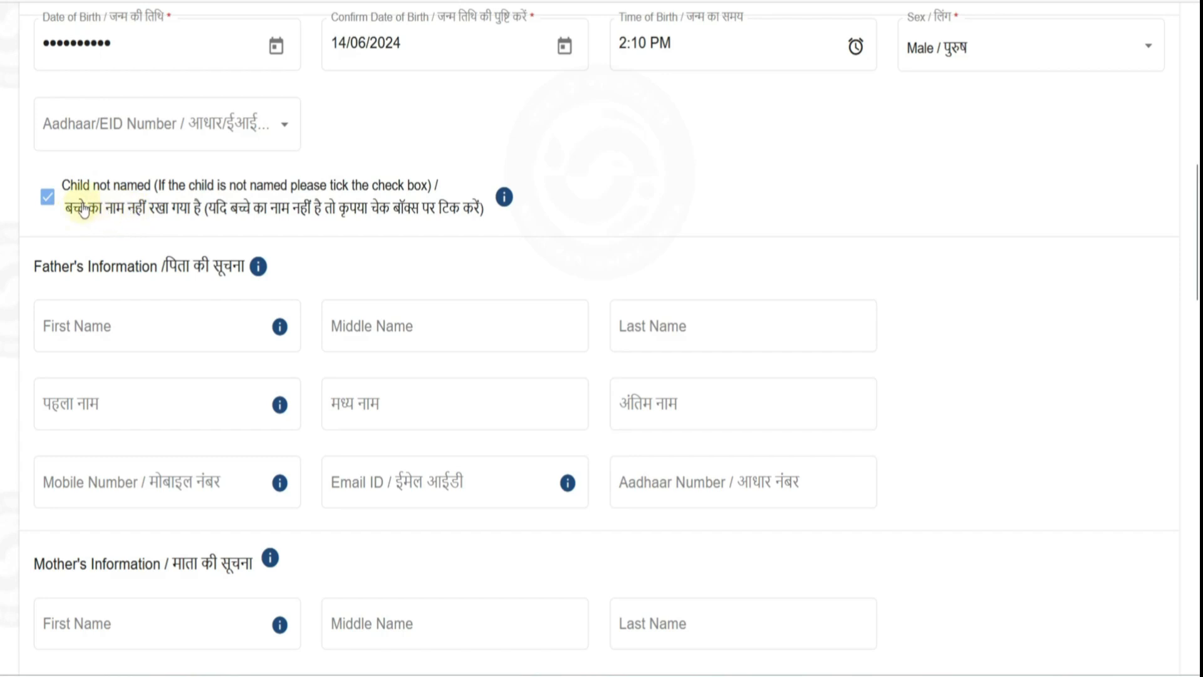
pyautogui.click(50, 201)
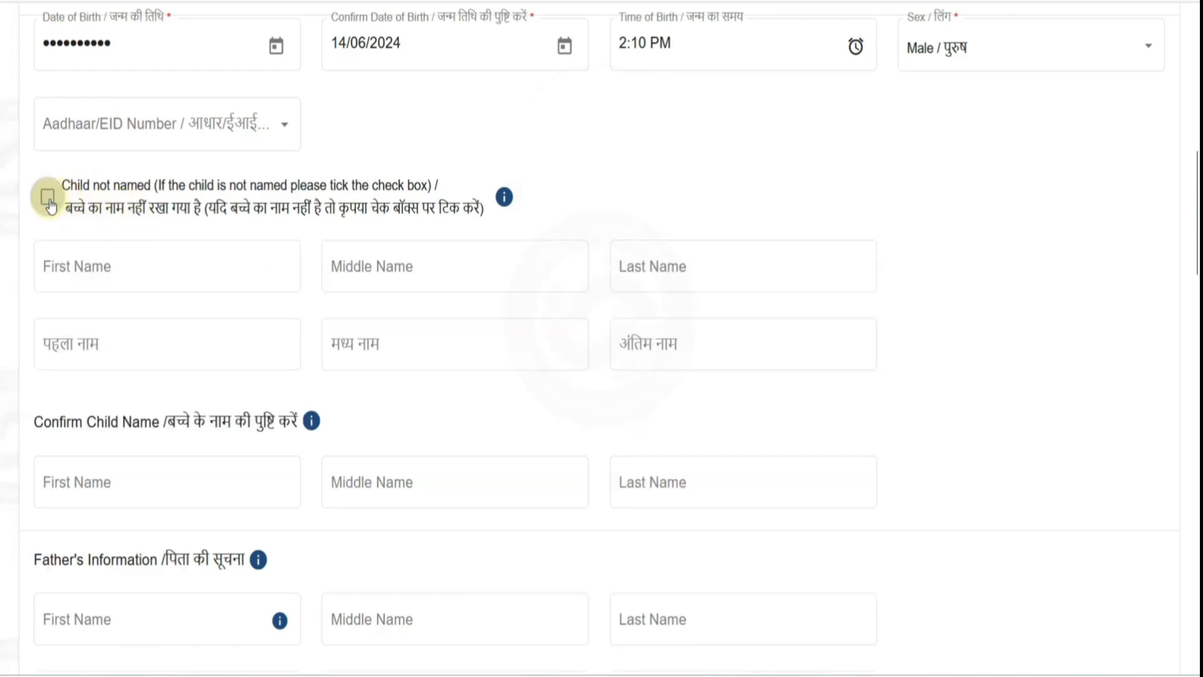
# - Enter the child's first name in English under the child's information, leaving the middle and last names empty
pyautogui.scroll(-2, 145, 238)
pyautogui.click(118, 175)
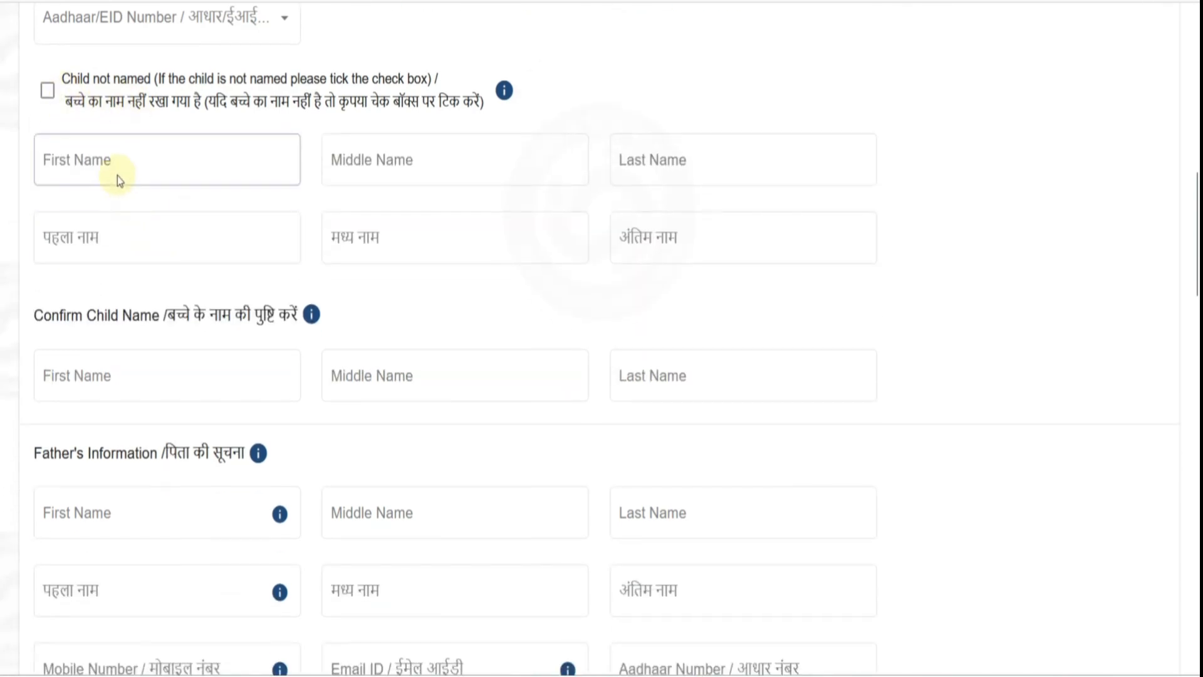
pyautogui.click(376, 161)
pyautogui.click(622, 183)
pyautogui.click(190, 194)
pyautogui.click(152, 178)
pyautogui.click(133, 168)
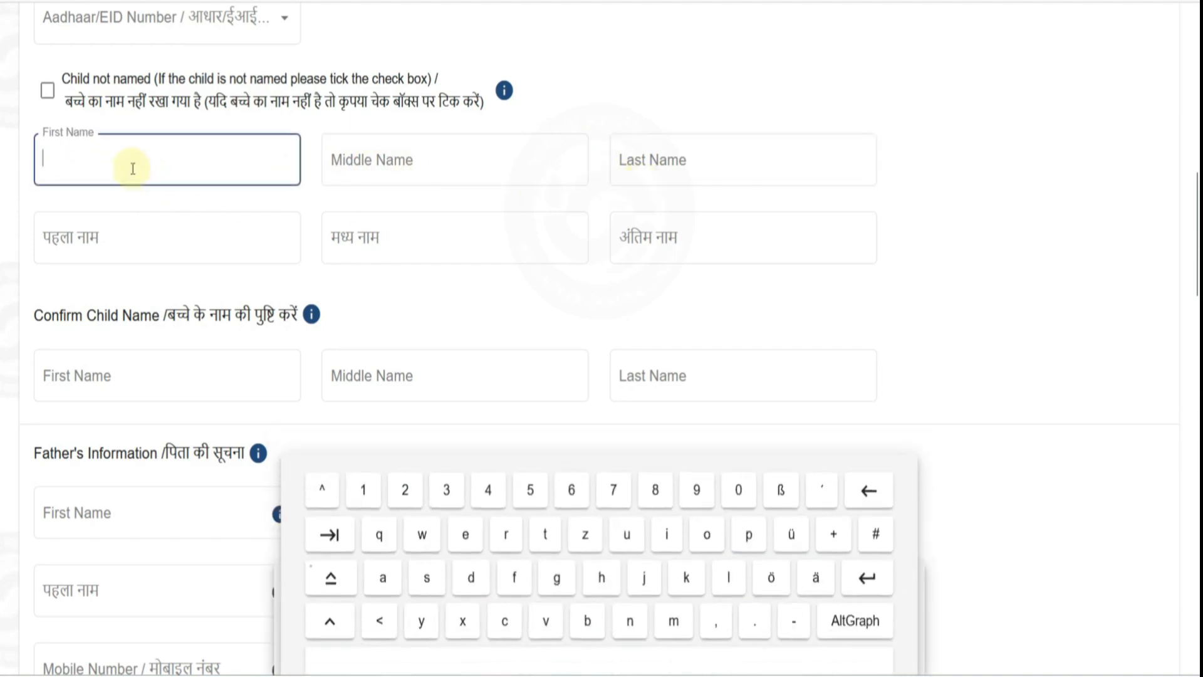
pyautogui.write('AA')
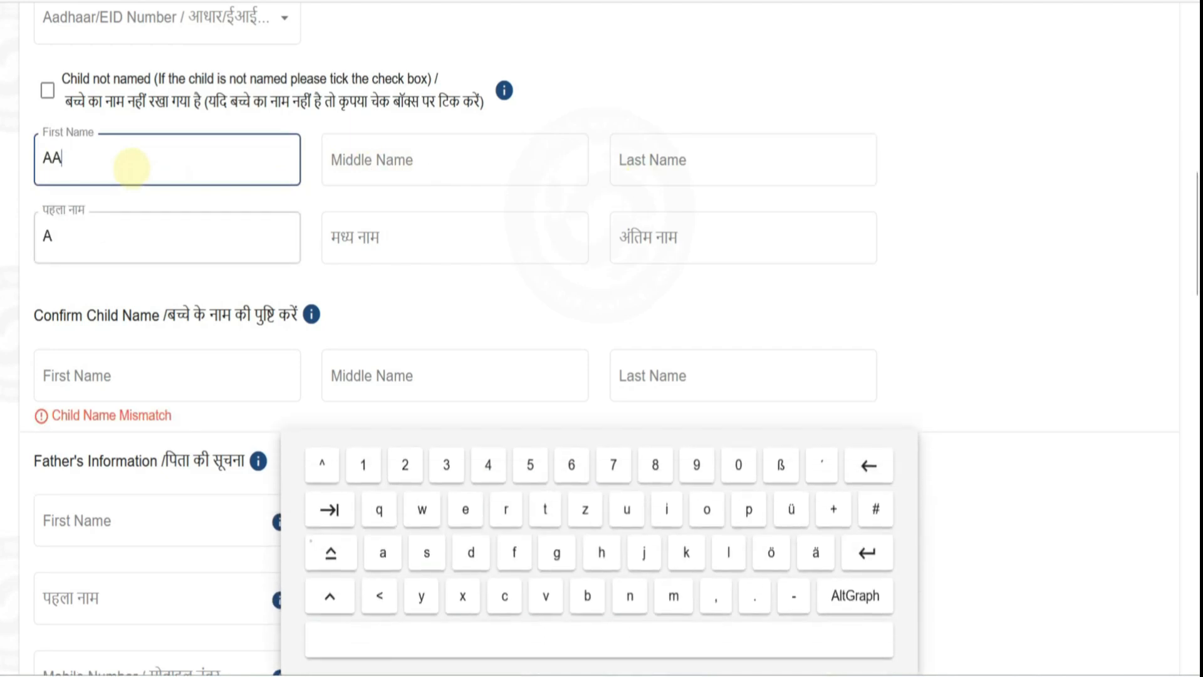
pyautogui.write('KASH')
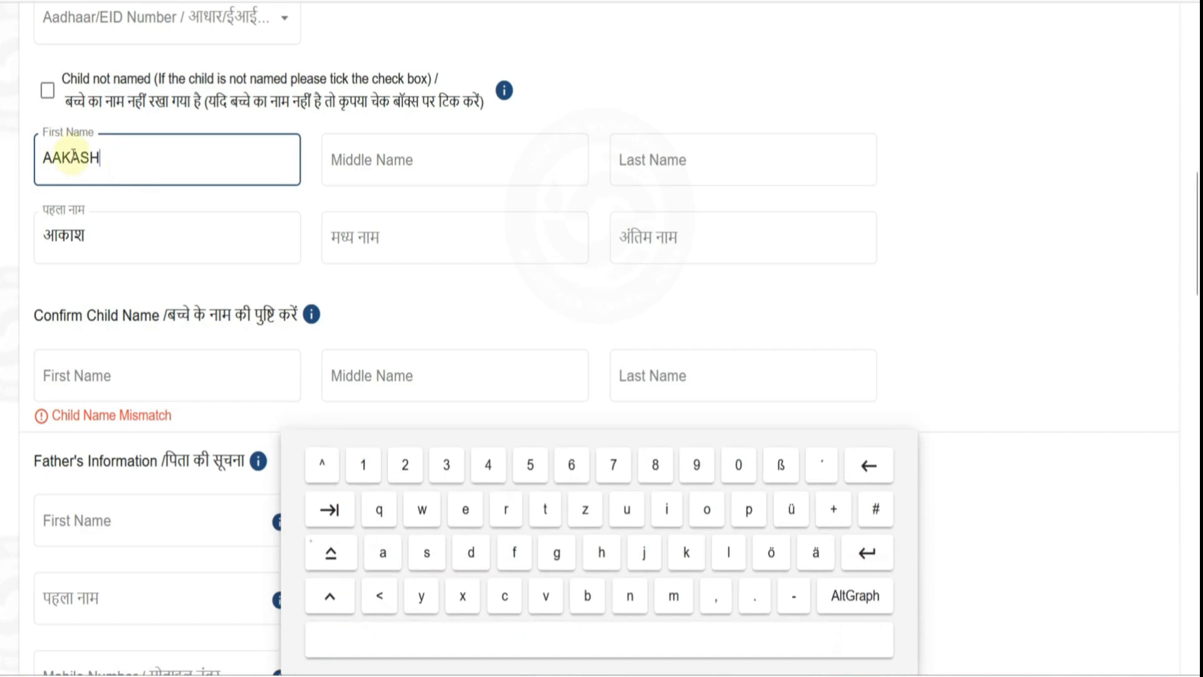
pyautogui.click(86, 231)
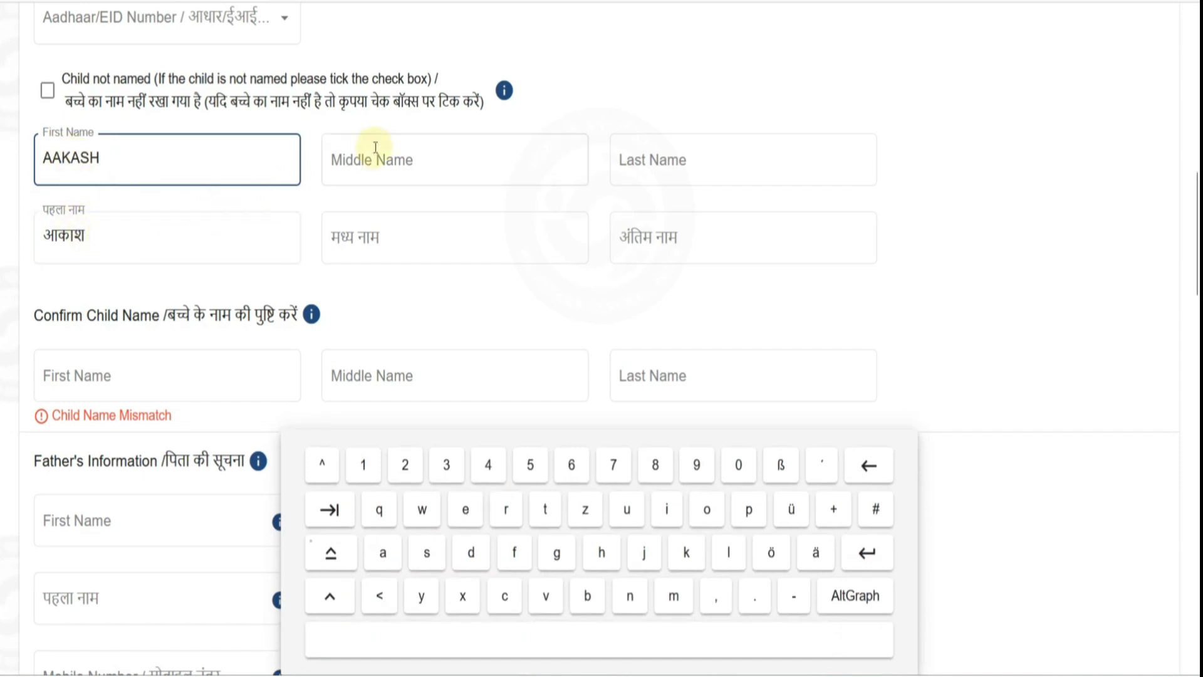
pyautogui.click(998, 296)
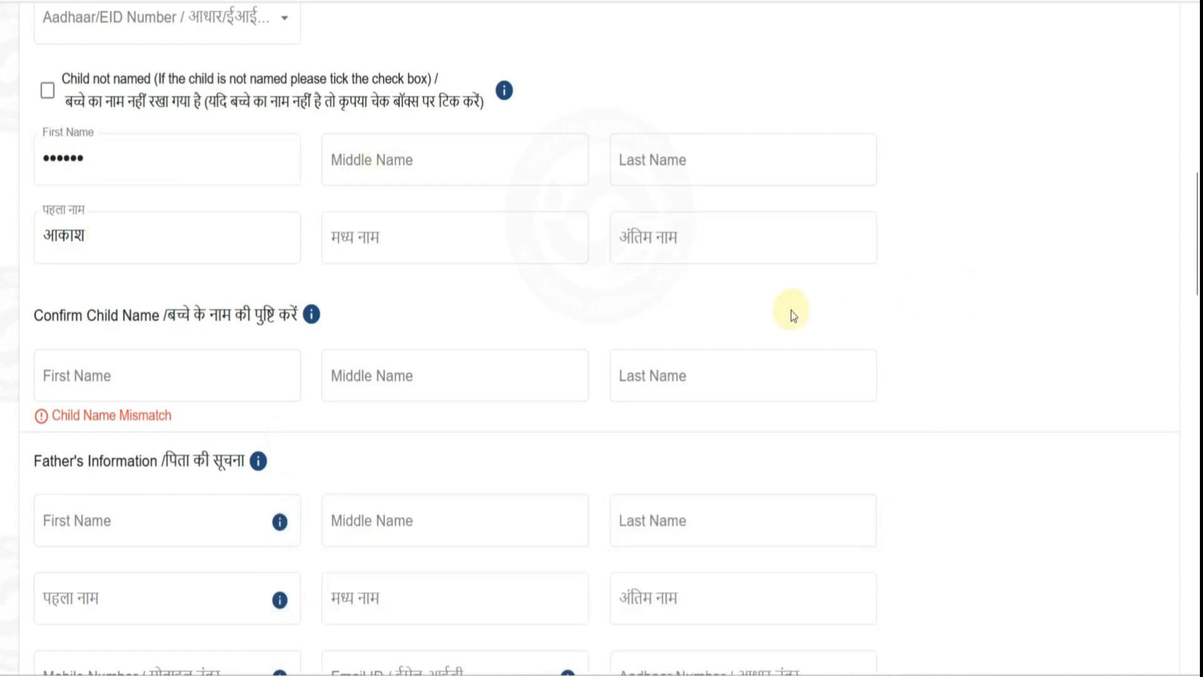
# - Enter the same first name again in the Confirm Child Name section
pyautogui.scroll(-3, 791, 310)
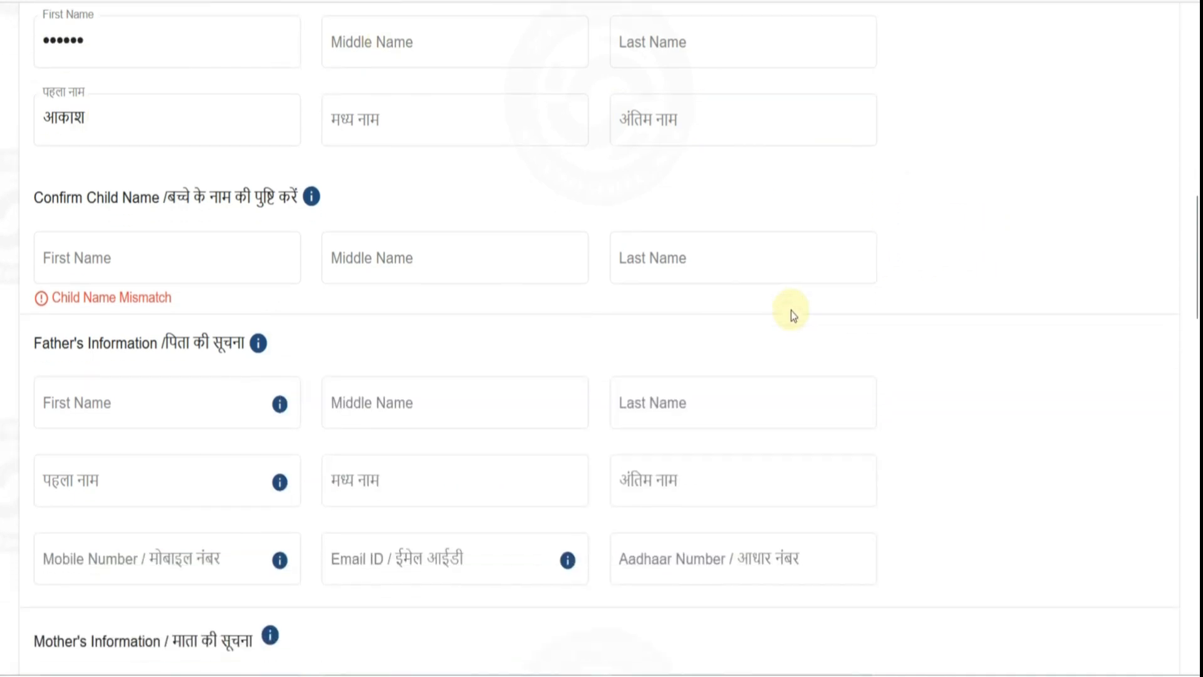
pyautogui.click(97, 171)
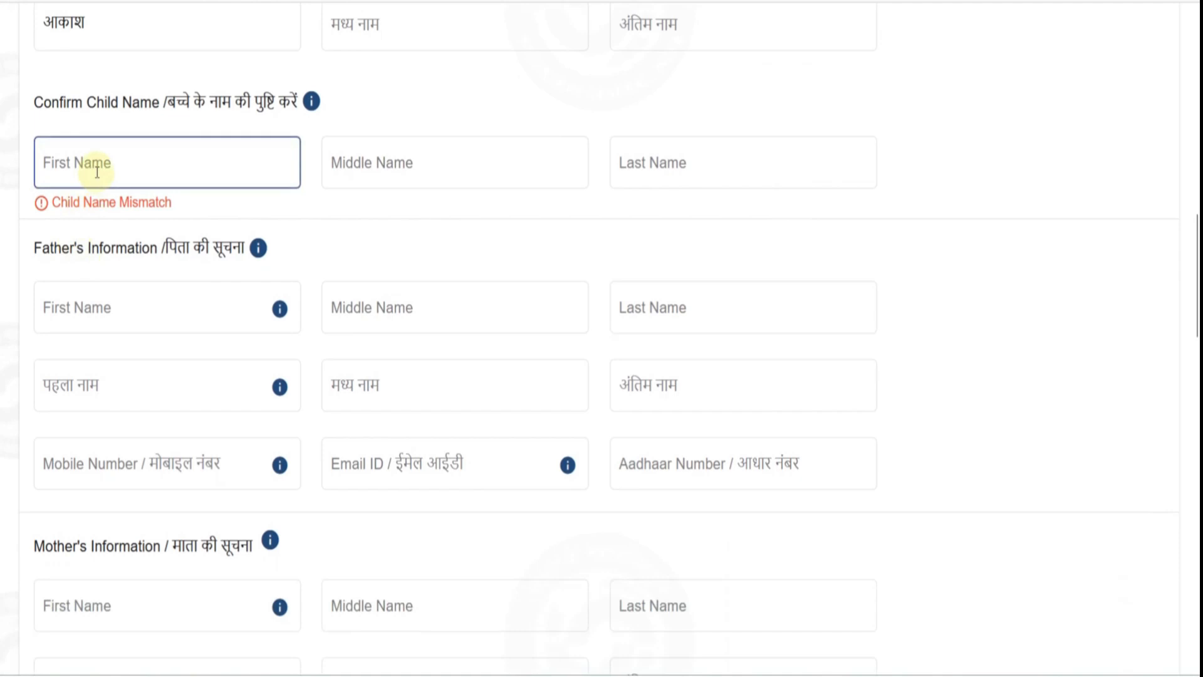
pyautogui.click(97, 170)
pyautogui.write('AAKASH')
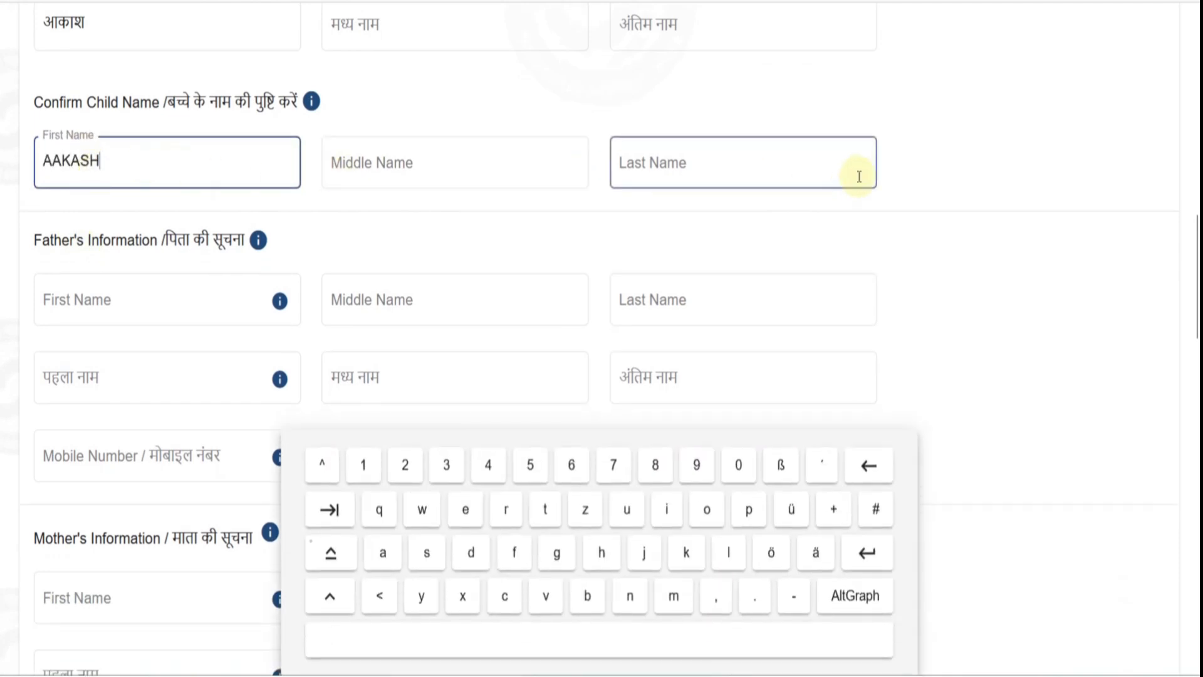
pyautogui.click(929, 171)
# - Review the name, mobile number, email ID and Aadhaar number fields in the Father's Information section
pyautogui.scroll(-2, 928, 171)
pyautogui.scroll(-1, 929, 171)
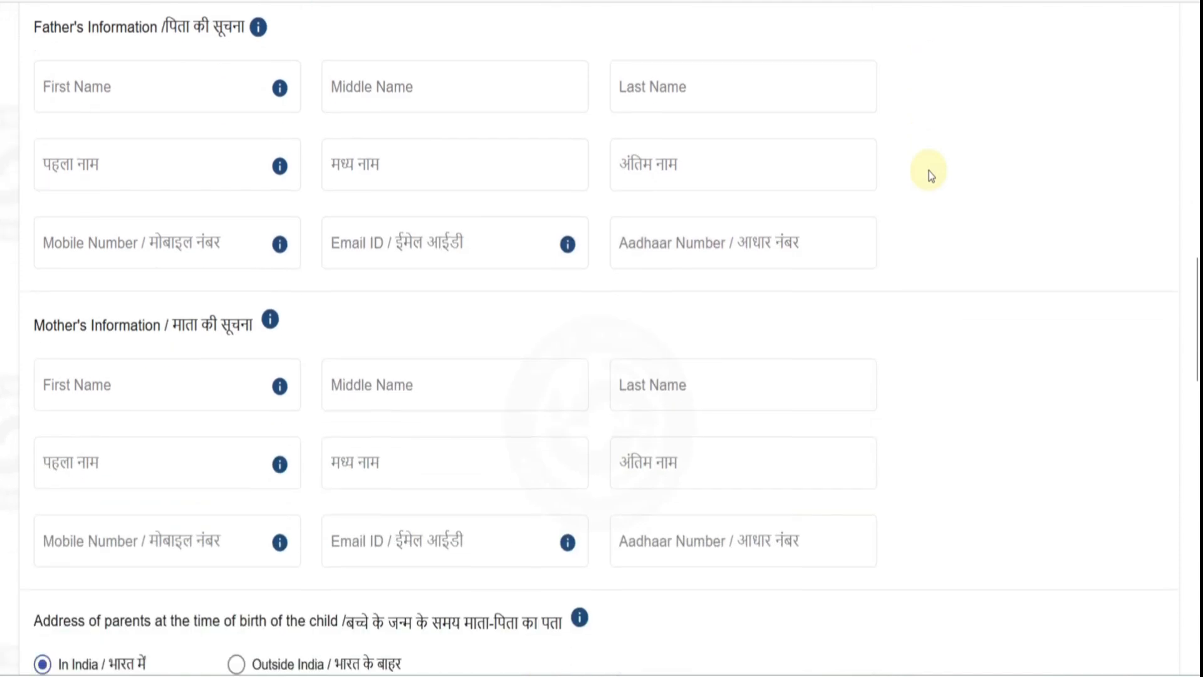
pyautogui.click(163, 105)
pyautogui.click(103, 140)
pyautogui.click(98, 91)
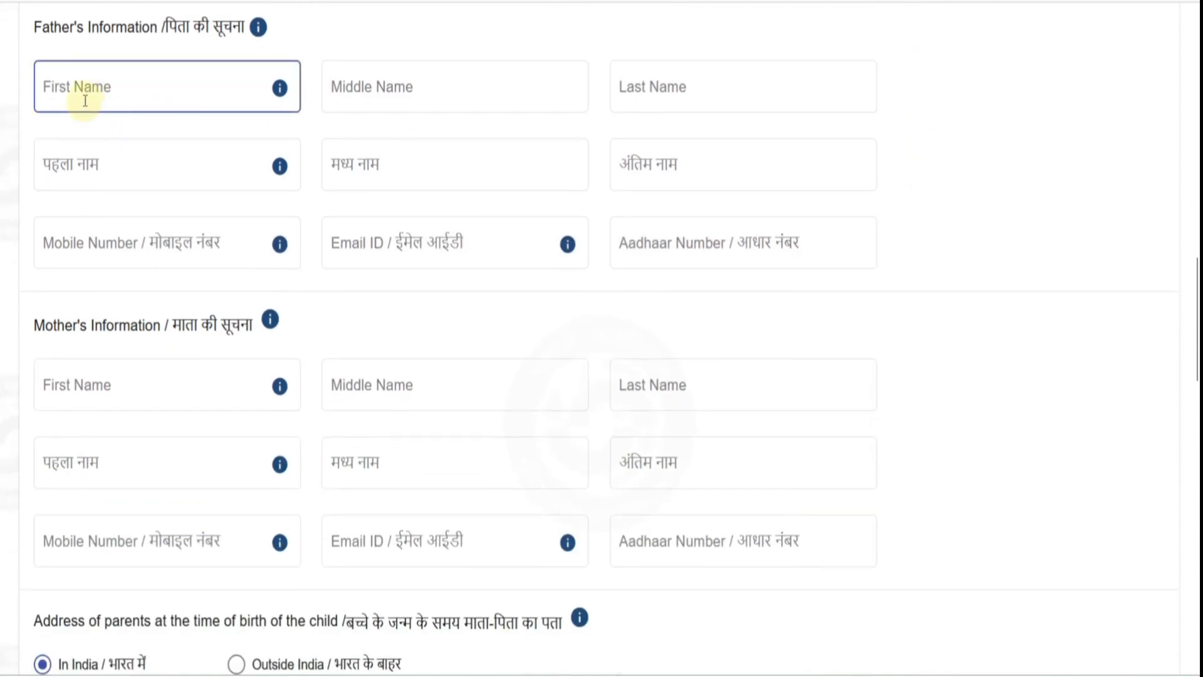
pyautogui.click(344, 78)
pyautogui.click(686, 88)
pyautogui.click(326, 265)
pyautogui.click(191, 248)
pyautogui.click(400, 258)
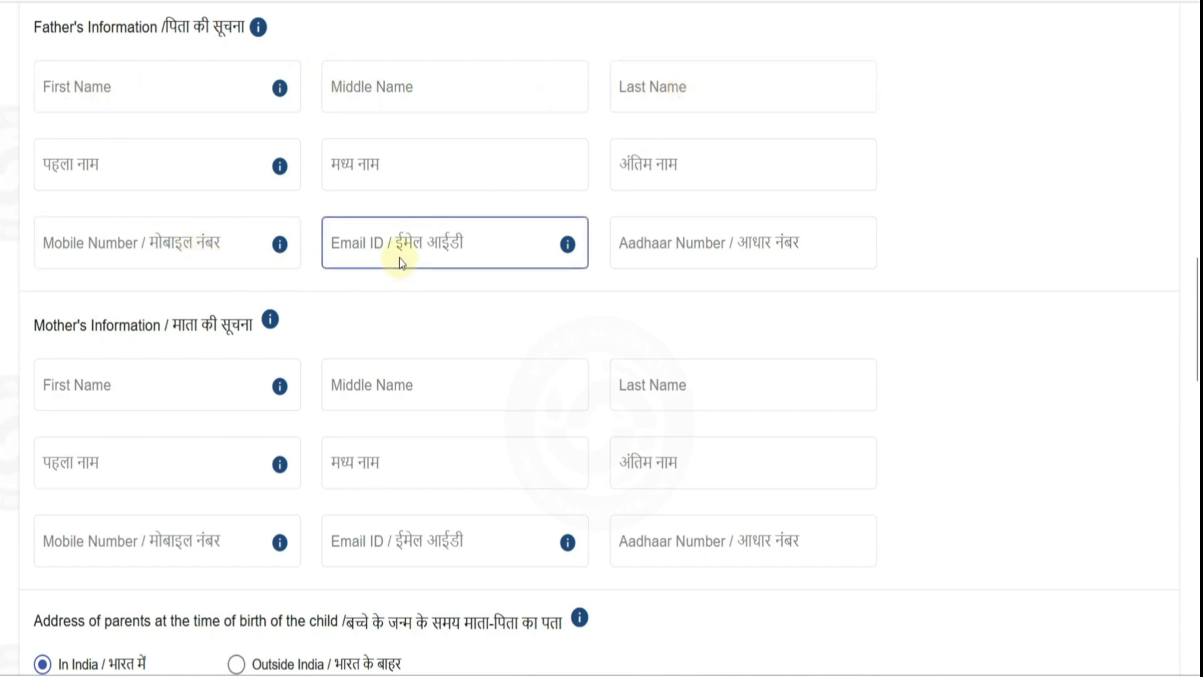
pyautogui.click(636, 262)
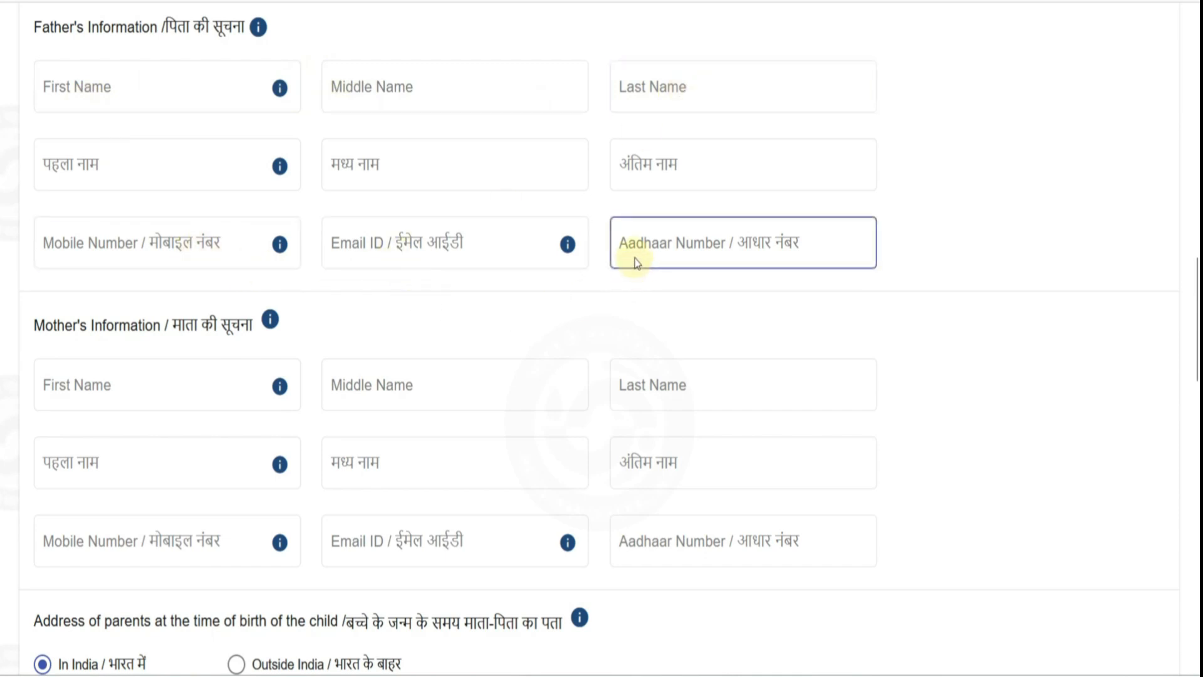
pyautogui.click(719, 303)
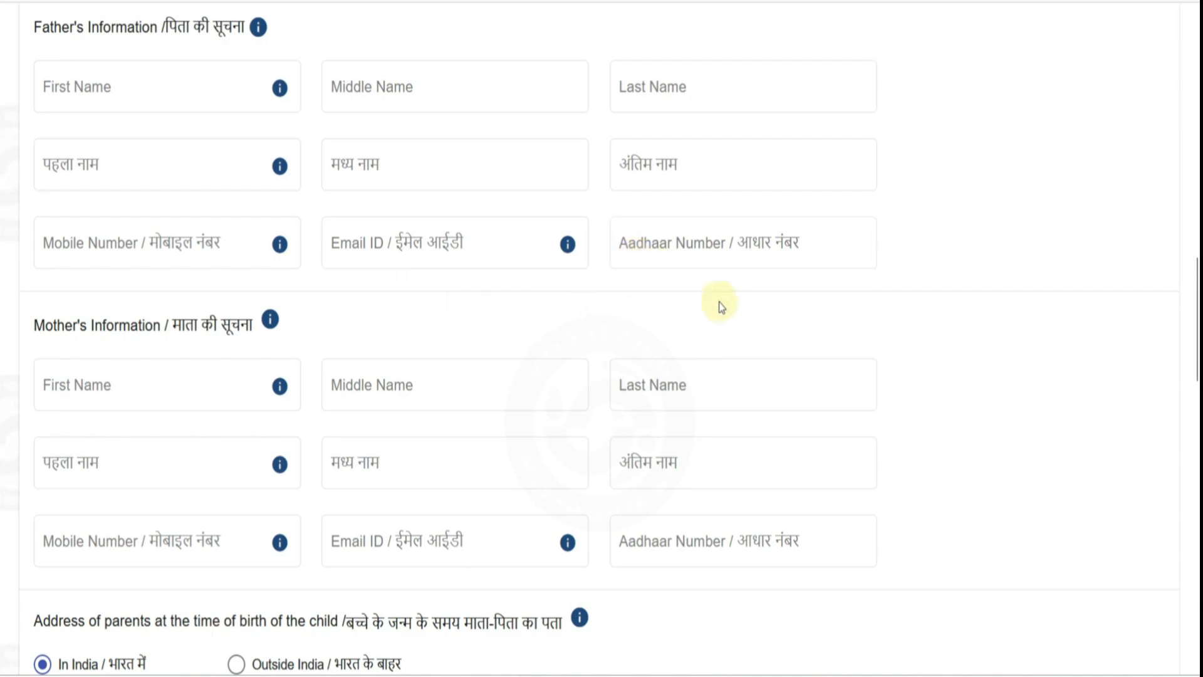
# - Review the name, mobile number, email ID and Aadhaar number fields in the Mother's Information section
pyautogui.scroll(-3, 724, 310)
pyautogui.click(201, 185)
pyautogui.click(231, 220)
pyautogui.click(355, 190)
pyautogui.click(588, 206)
pyautogui.click(626, 188)
pyautogui.click(327, 330)
pyautogui.click(193, 336)
pyautogui.click(367, 327)
pyautogui.click(678, 335)
pyautogui.click(938, 309)
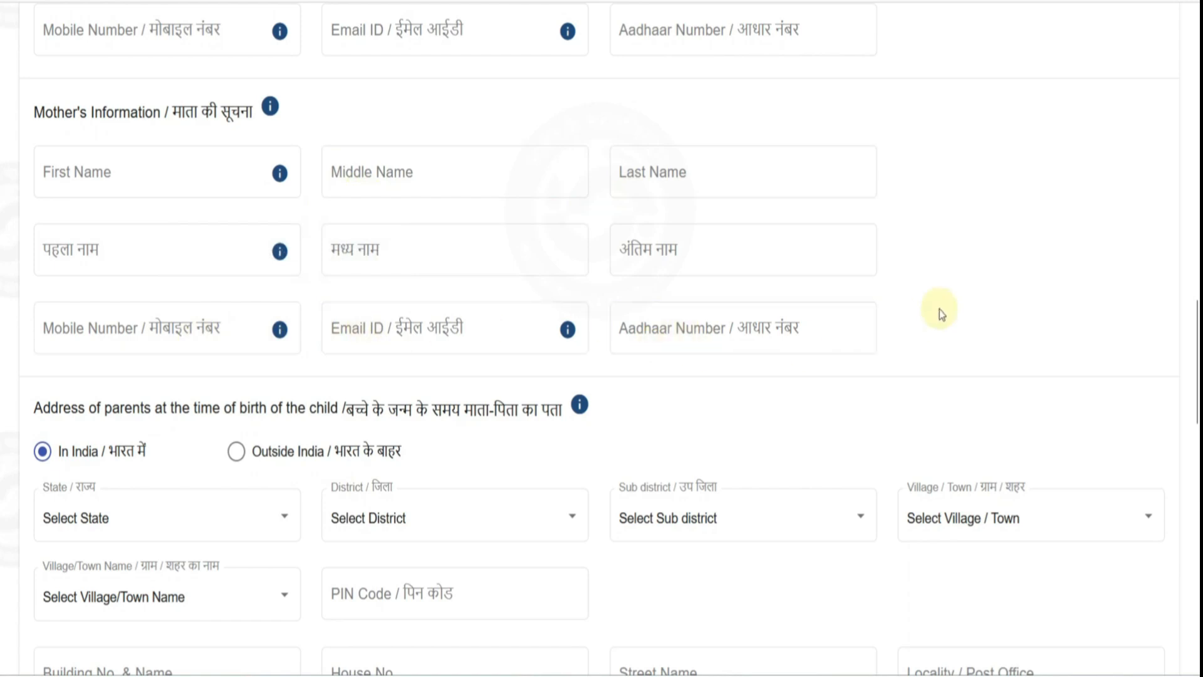
# - Select Bihar as the state and Patna as the district in the parents' address at the time of birth
pyautogui.scroll(-3, 939, 310)
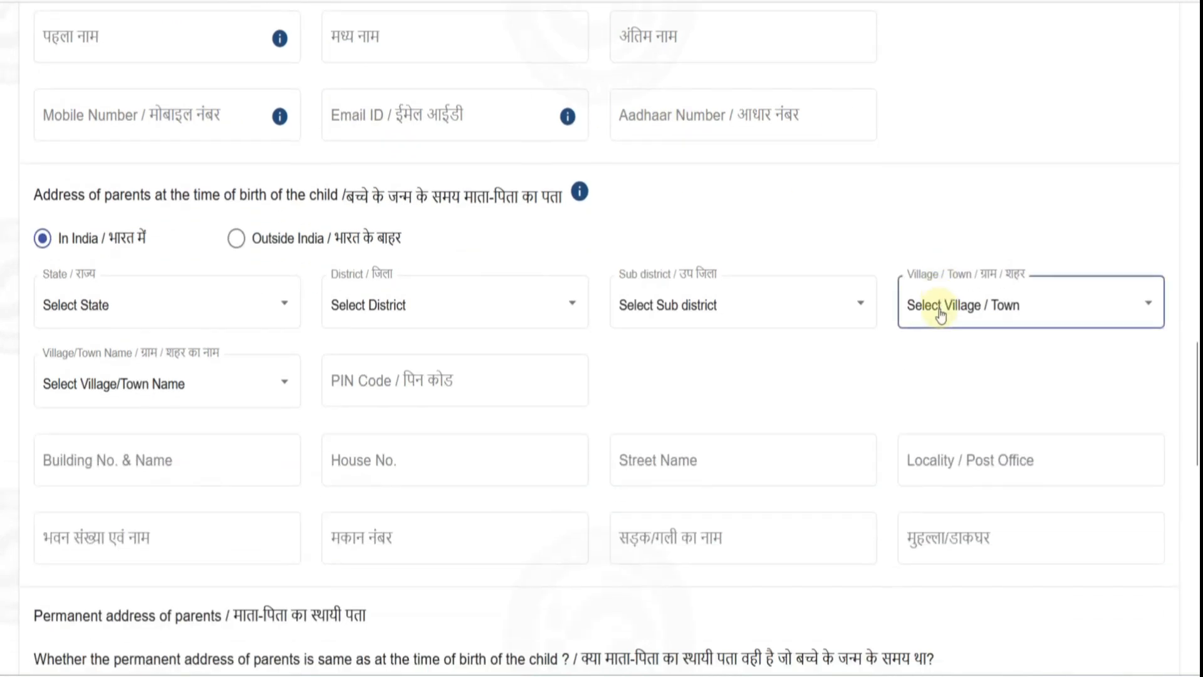
pyautogui.scroll(-2, 915, 304)
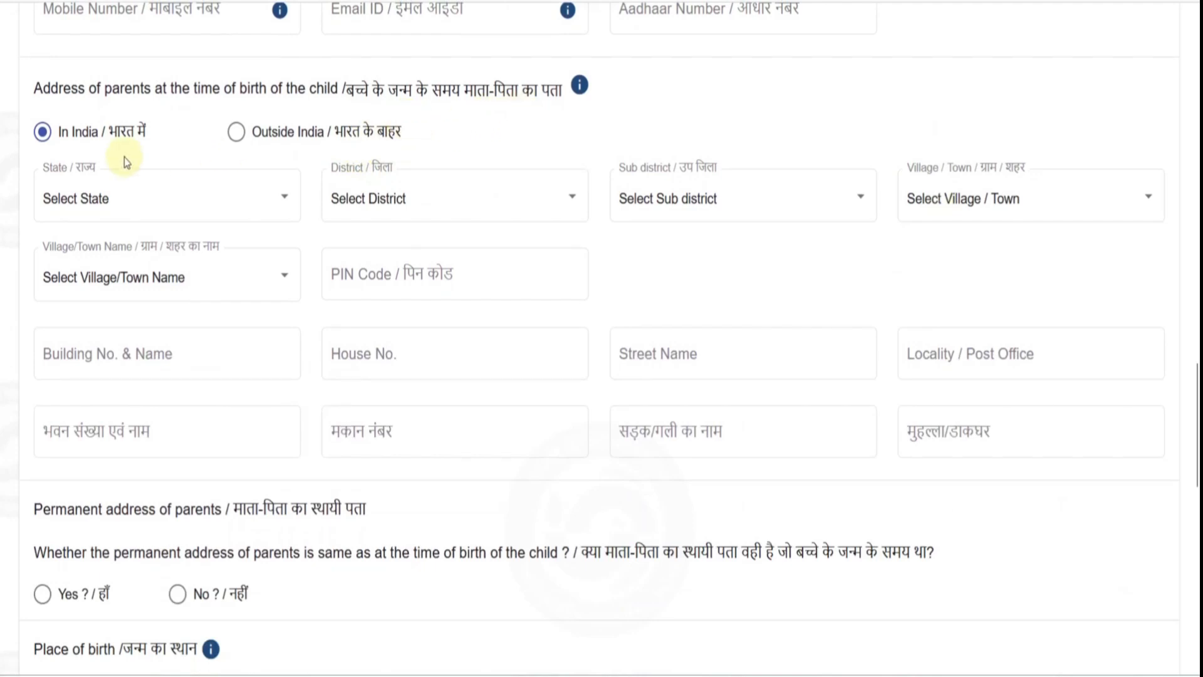
pyautogui.click(167, 201)
pyautogui.scroll(-1, 144, 301)
pyautogui.click(141, 306)
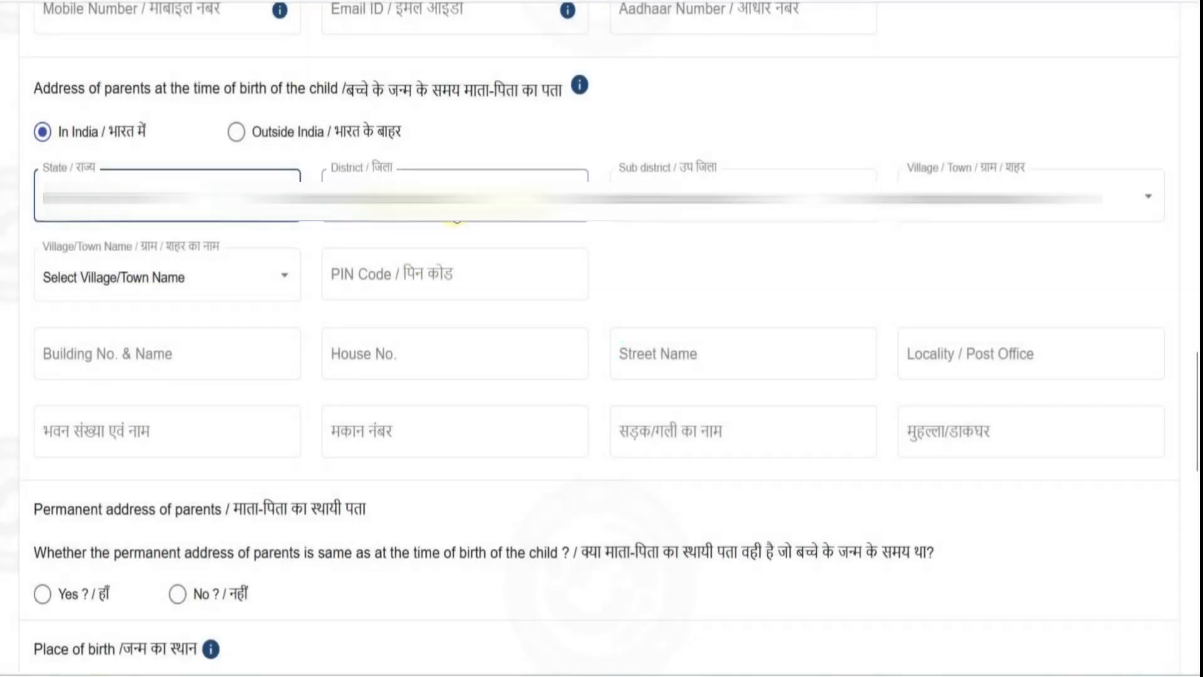
pyautogui.click(456, 219)
pyautogui.scroll(-6, 470, 282)
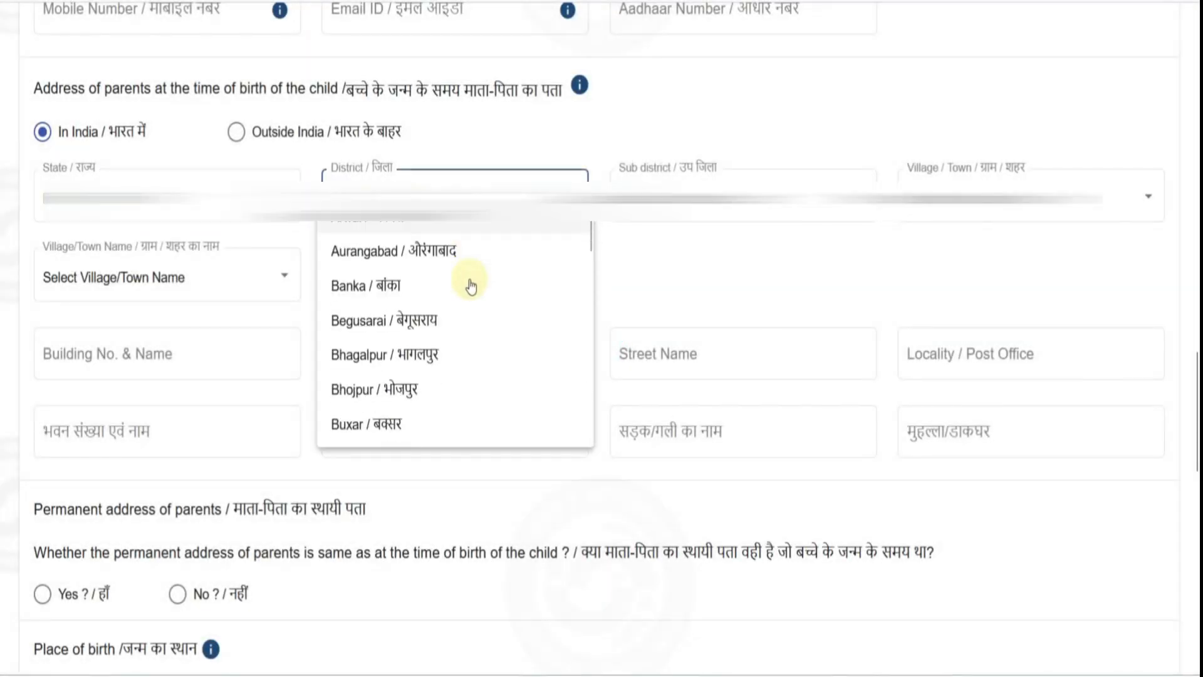
pyautogui.scroll(-6, 471, 286)
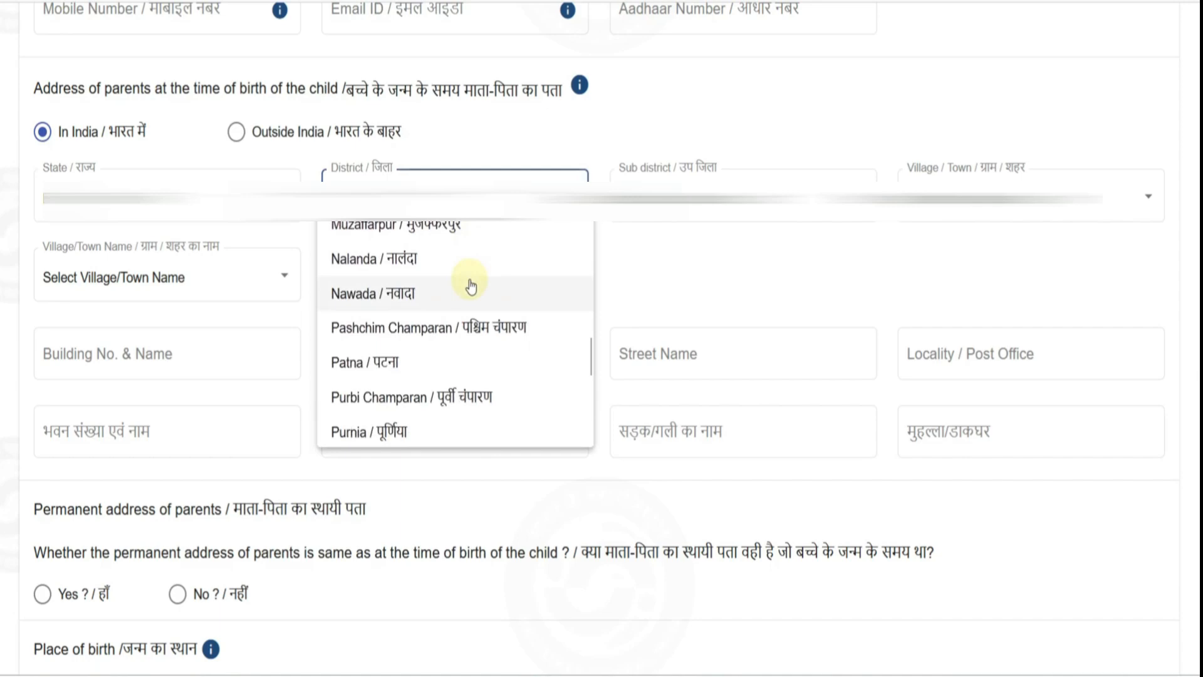
pyautogui.click(448, 362)
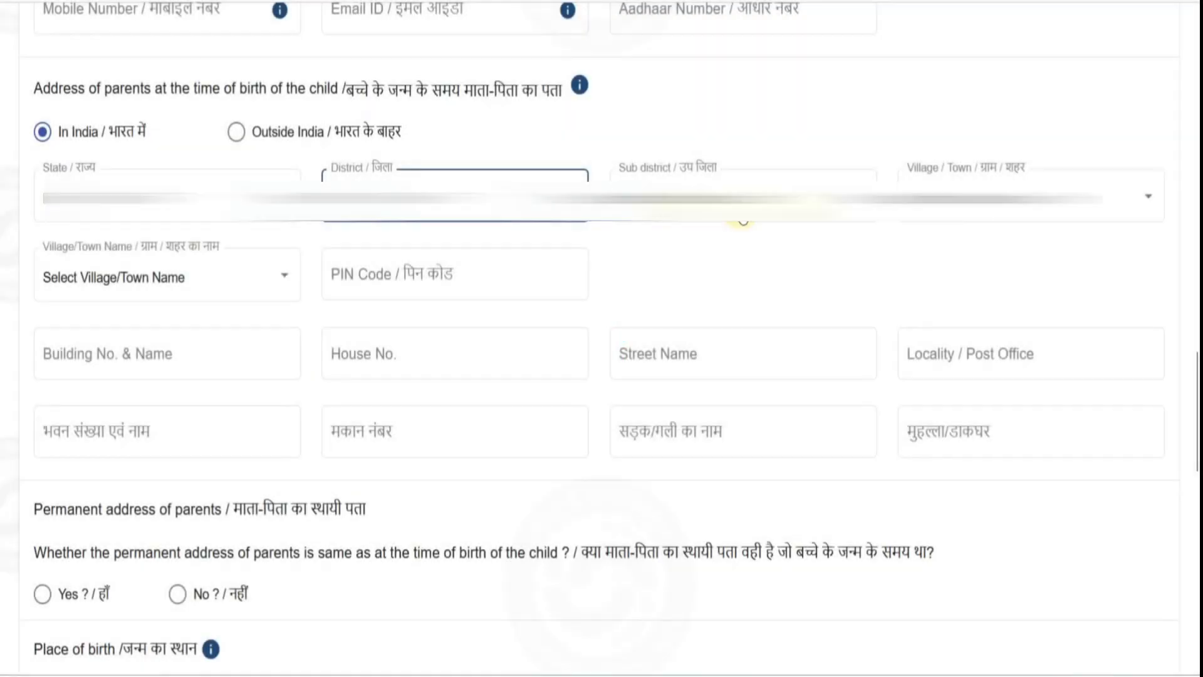
# - View the sub district choices and select Town as the village/town type in the parents' address
pyautogui.click(743, 206)
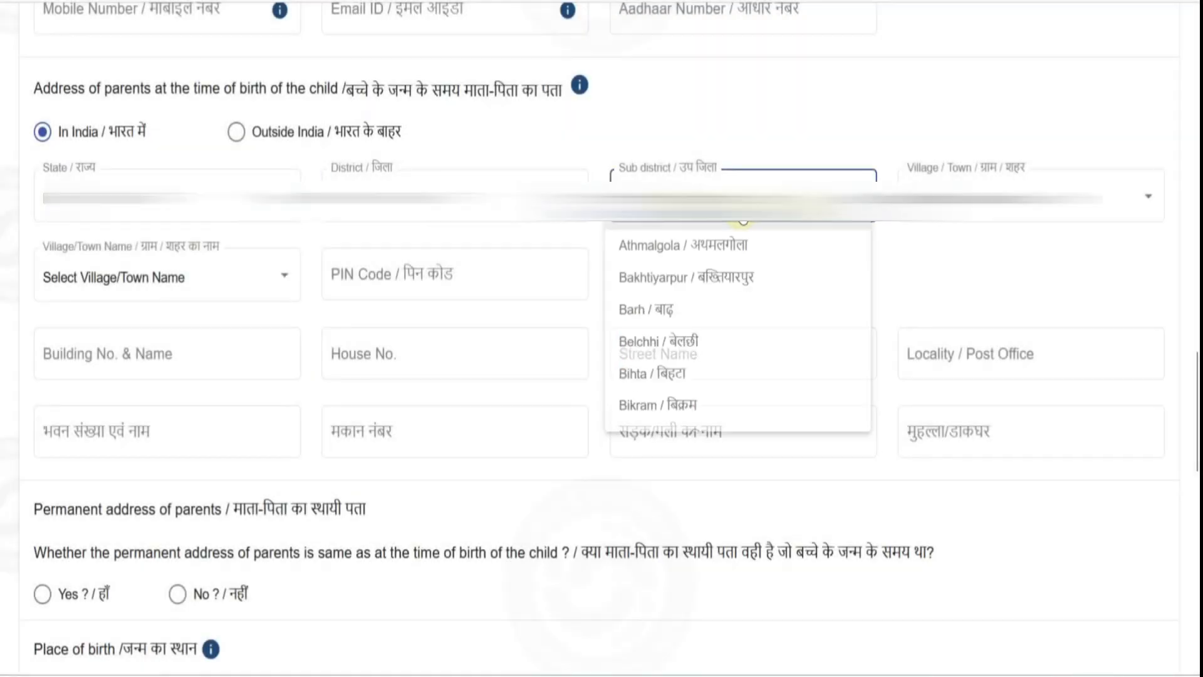
pyautogui.click(950, 210)
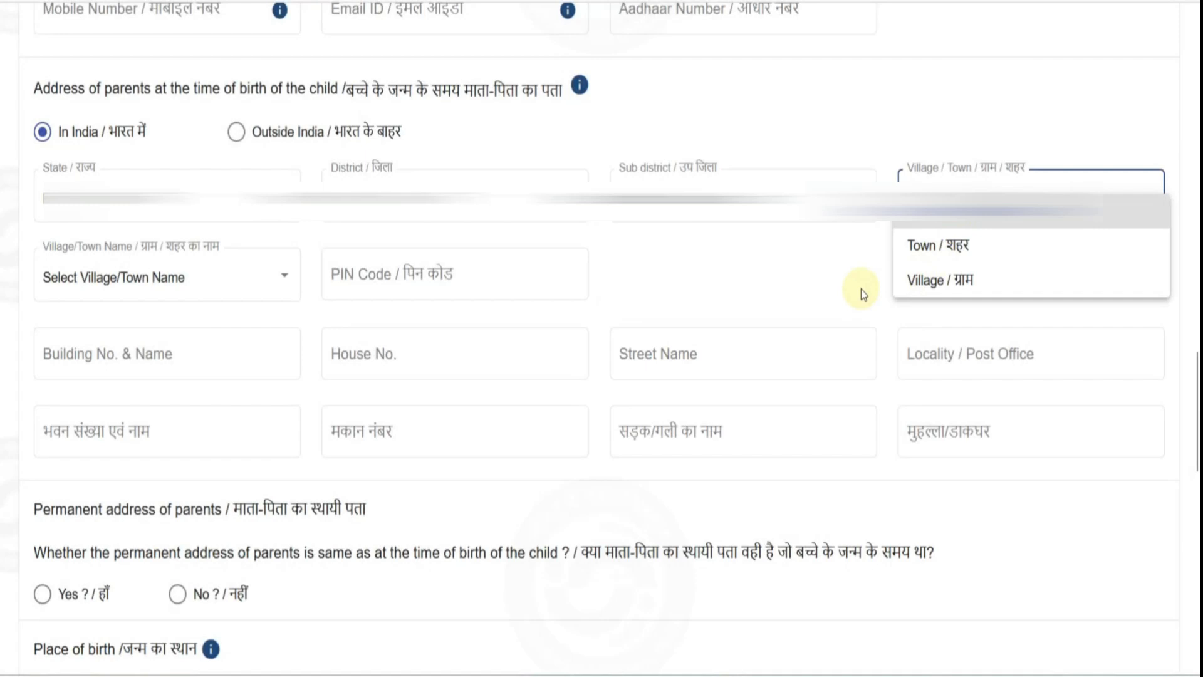
pyautogui.click(930, 245)
# - Review the town name, ward/zone, PIN code and building fields of the parents' address
pyautogui.click(218, 299)
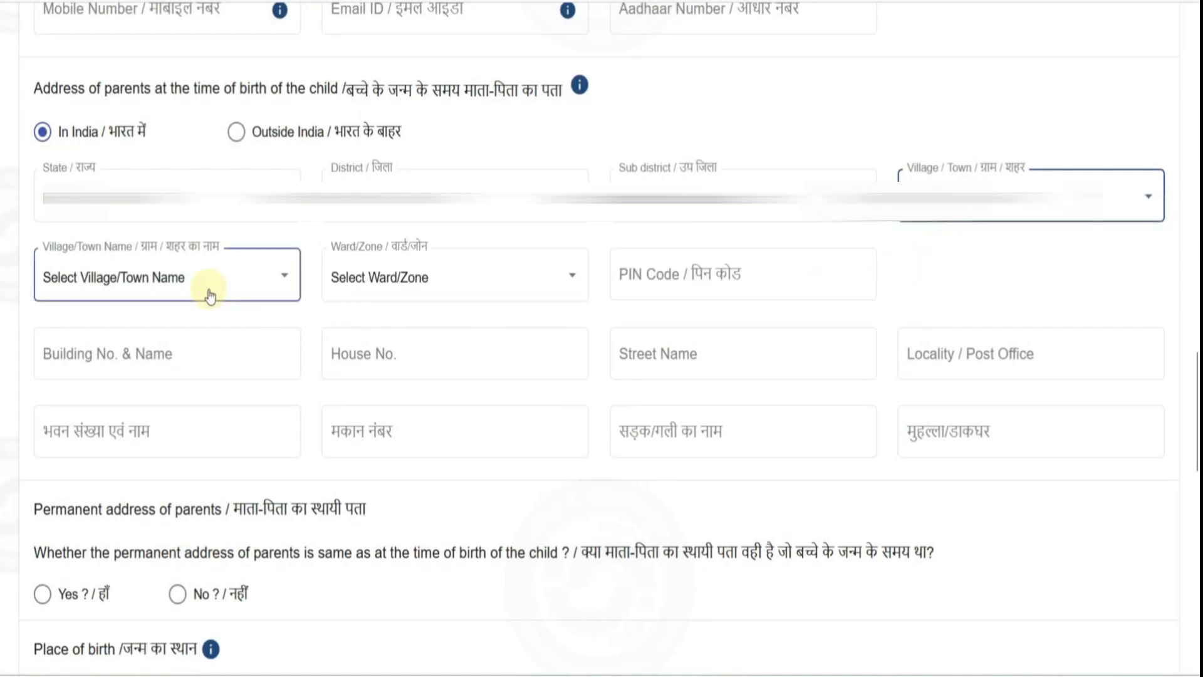
pyautogui.click(477, 281)
pyautogui.click(777, 276)
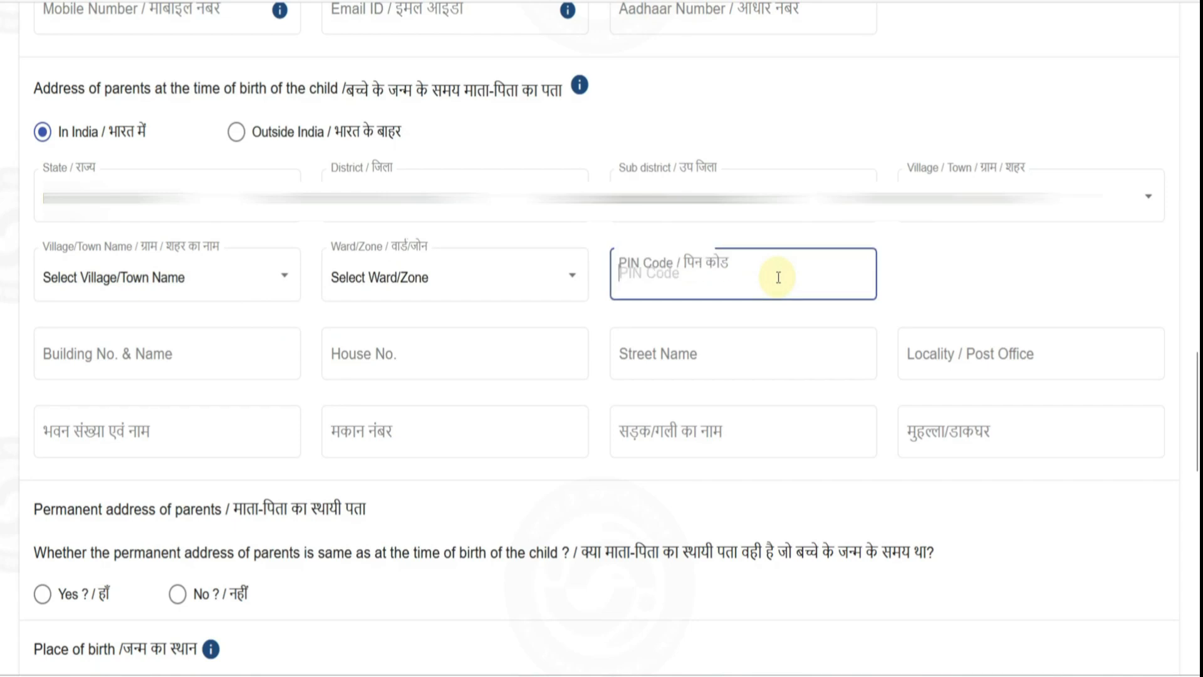
pyautogui.click(946, 276)
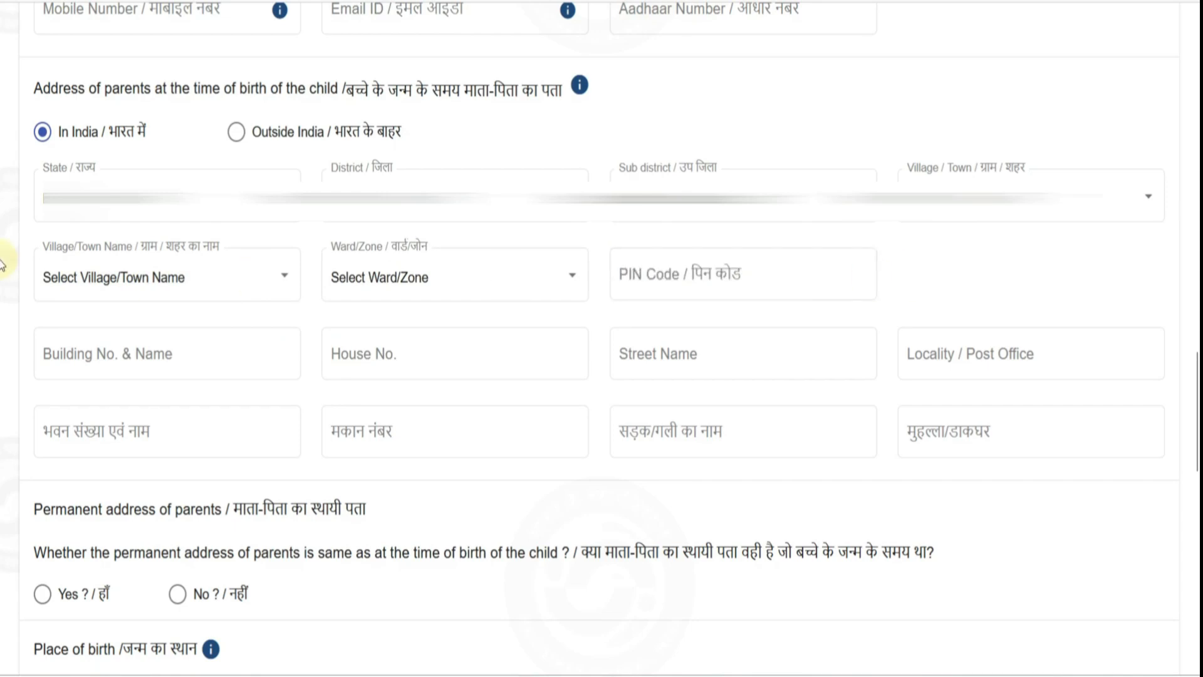
pyautogui.scroll(-3, 317, 248)
pyautogui.click(121, 154)
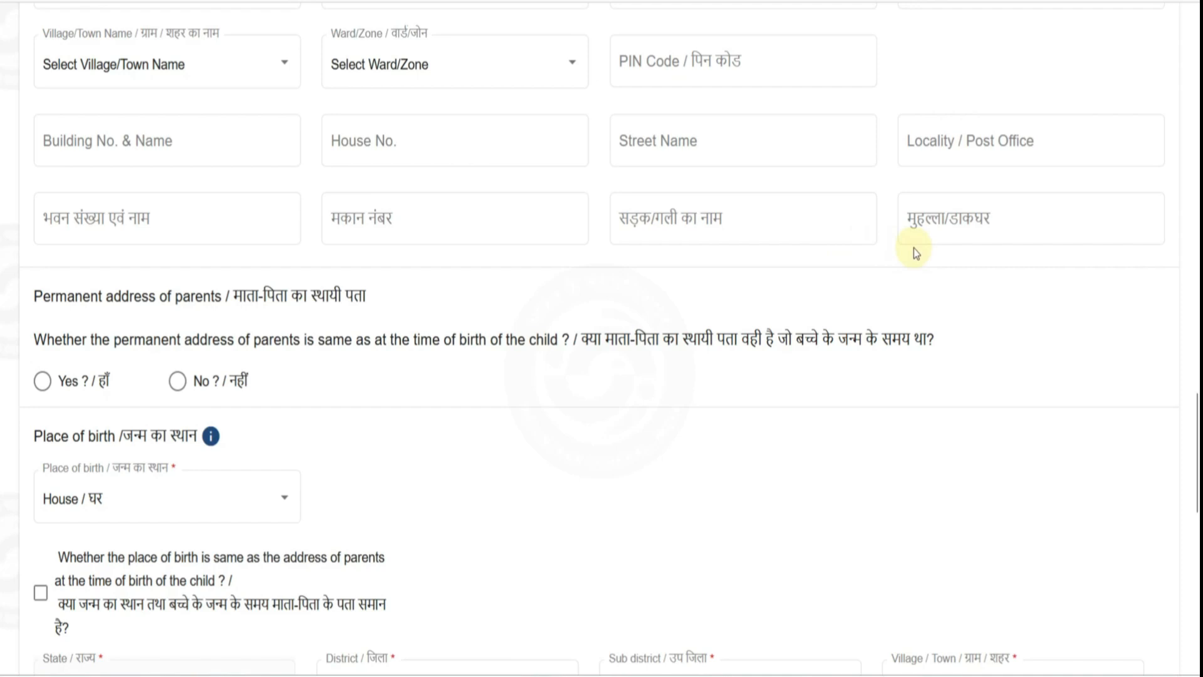
# - Mark the parents' permanent address as the same as at the child's birth and set the place of birth to Hospital/Institution
pyautogui.scroll(-2, 434, 344)
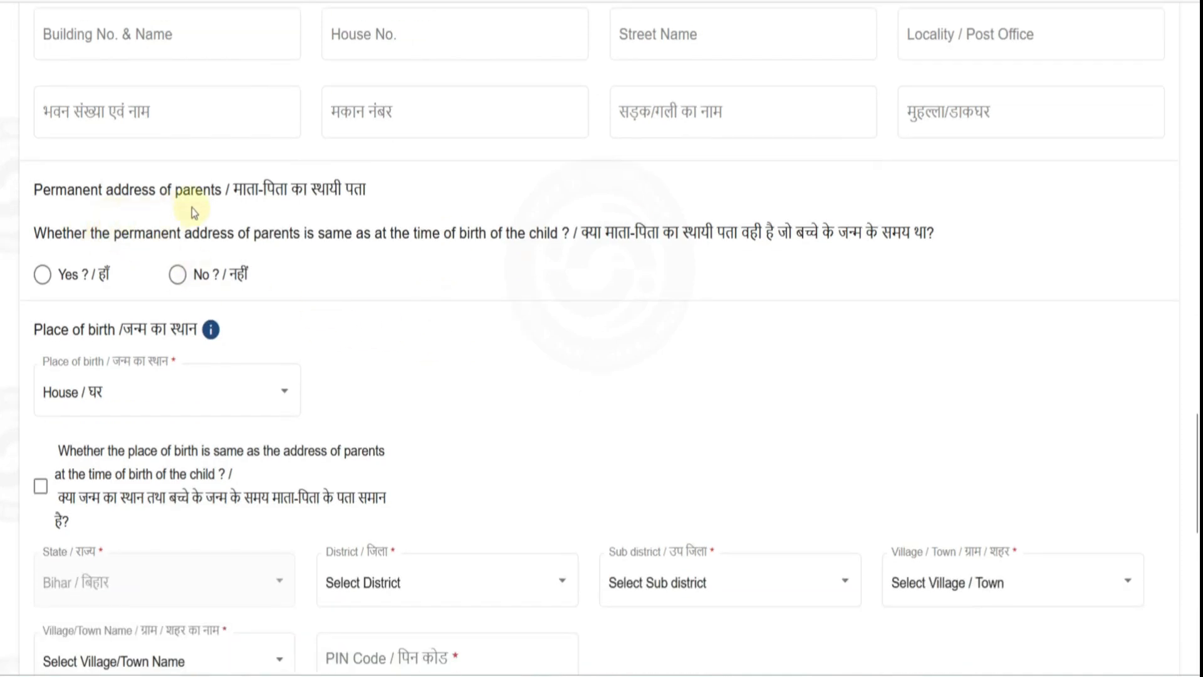
pyautogui.click(43, 275)
pyautogui.scroll(-3, 333, 281)
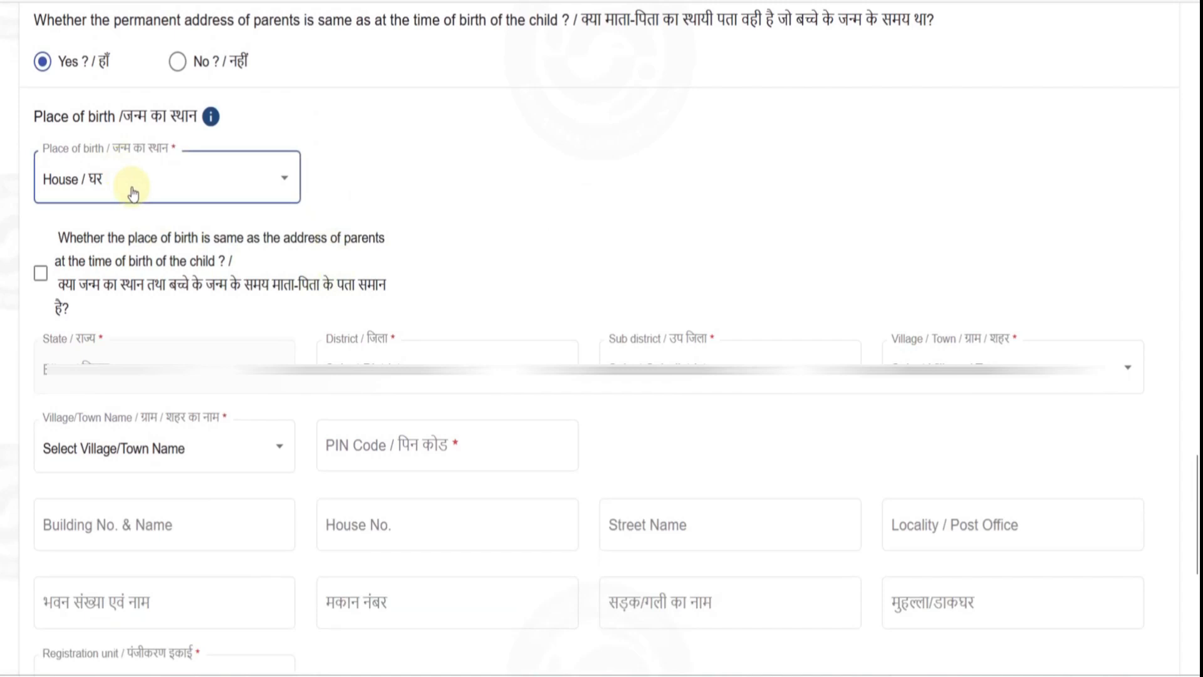
pyautogui.click(133, 195)
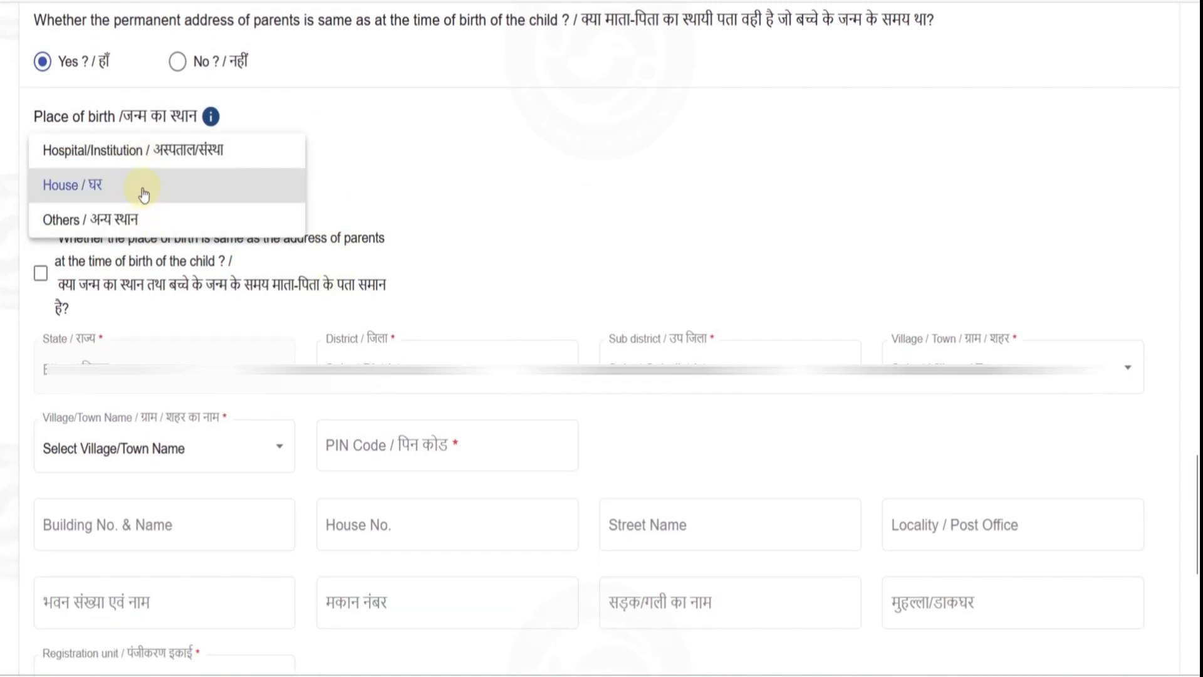
pyautogui.click(145, 156)
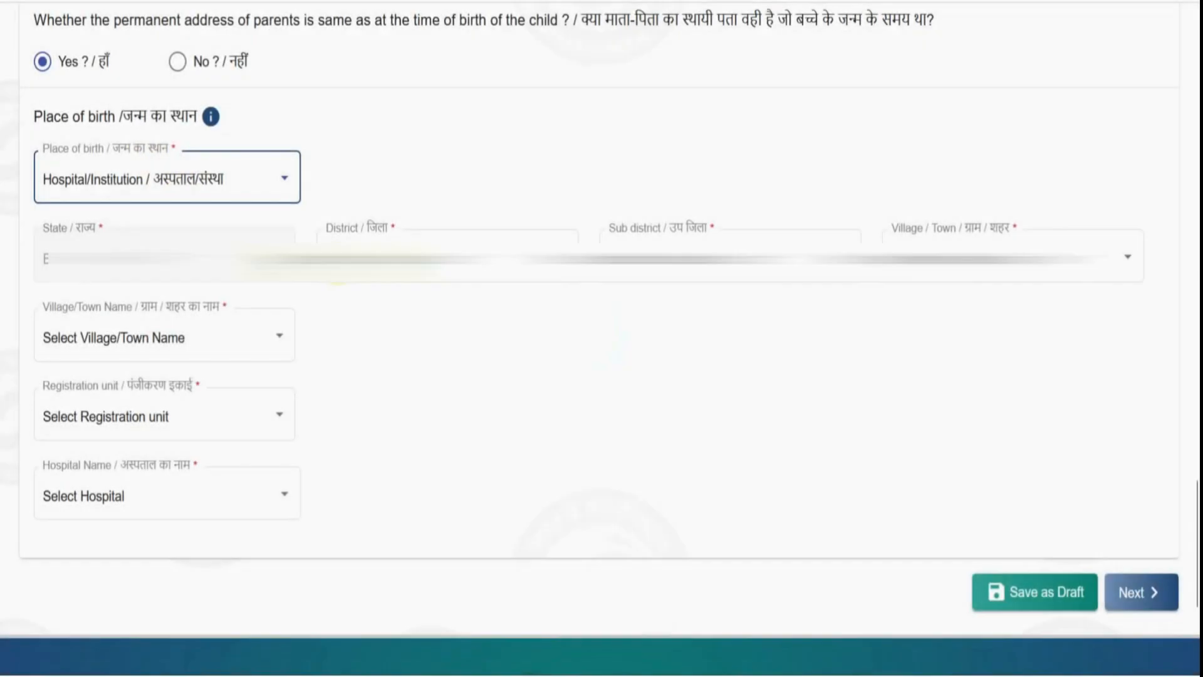
# - Select Patna as the district for the hospital place of birth
pyautogui.click(411, 276)
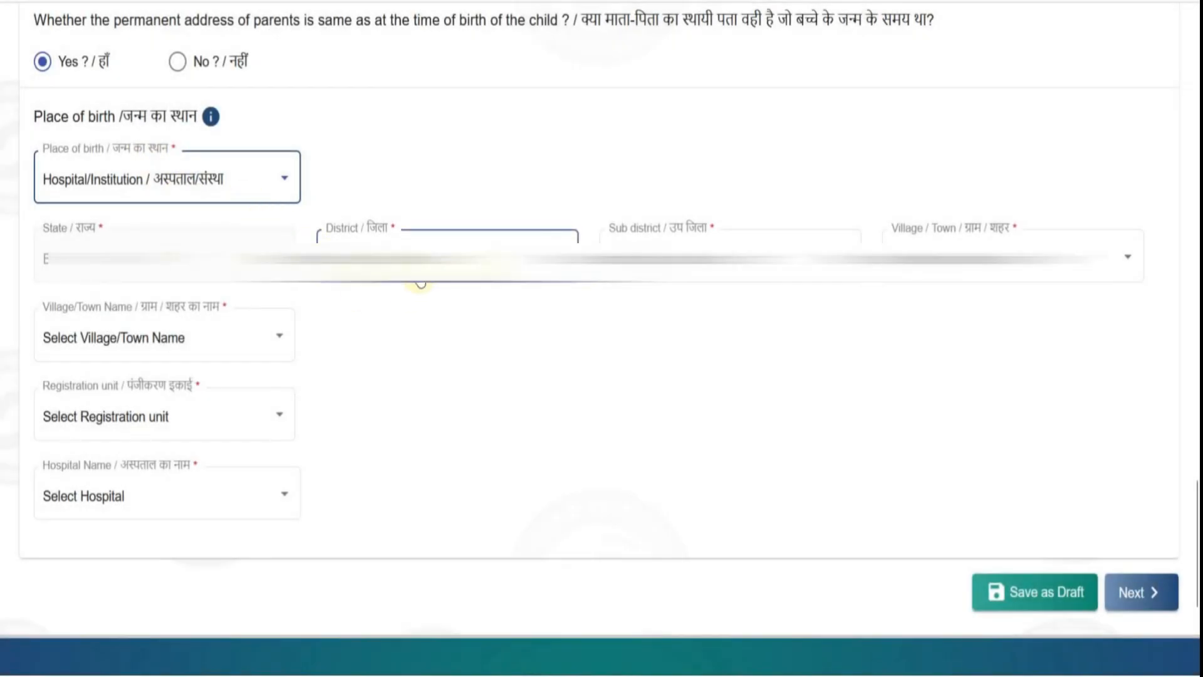
pyautogui.scroll(-1, 445, 346)
pyautogui.scroll(-6, 446, 346)
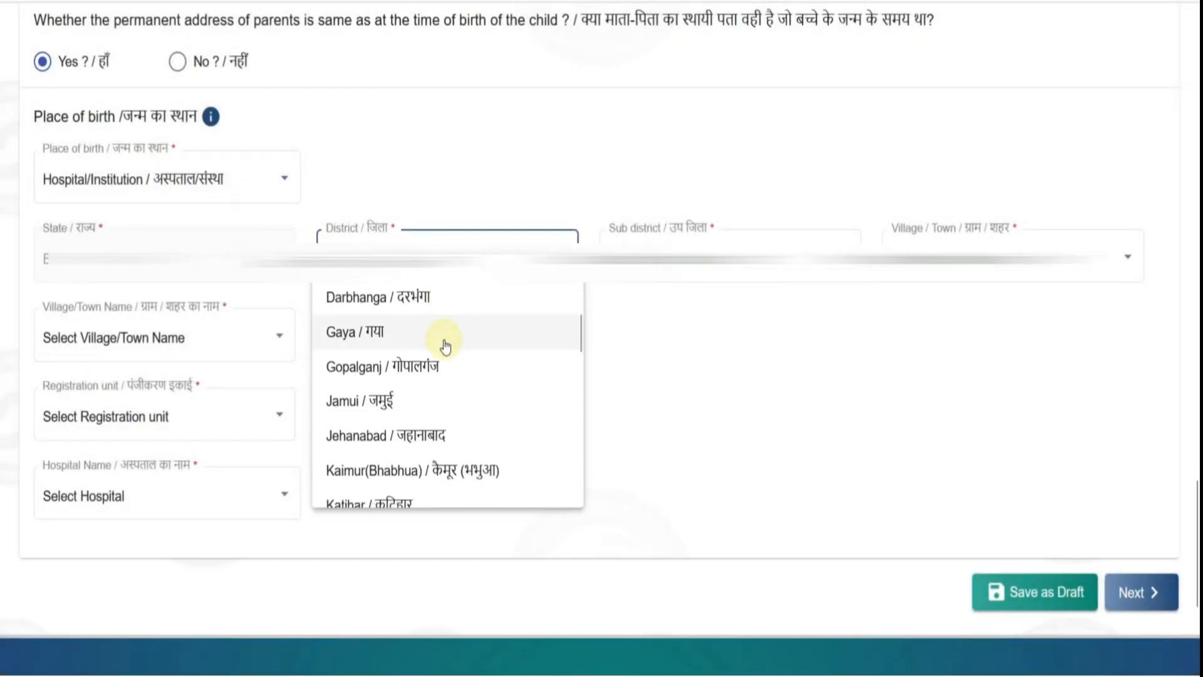
pyautogui.scroll(-4, 446, 346)
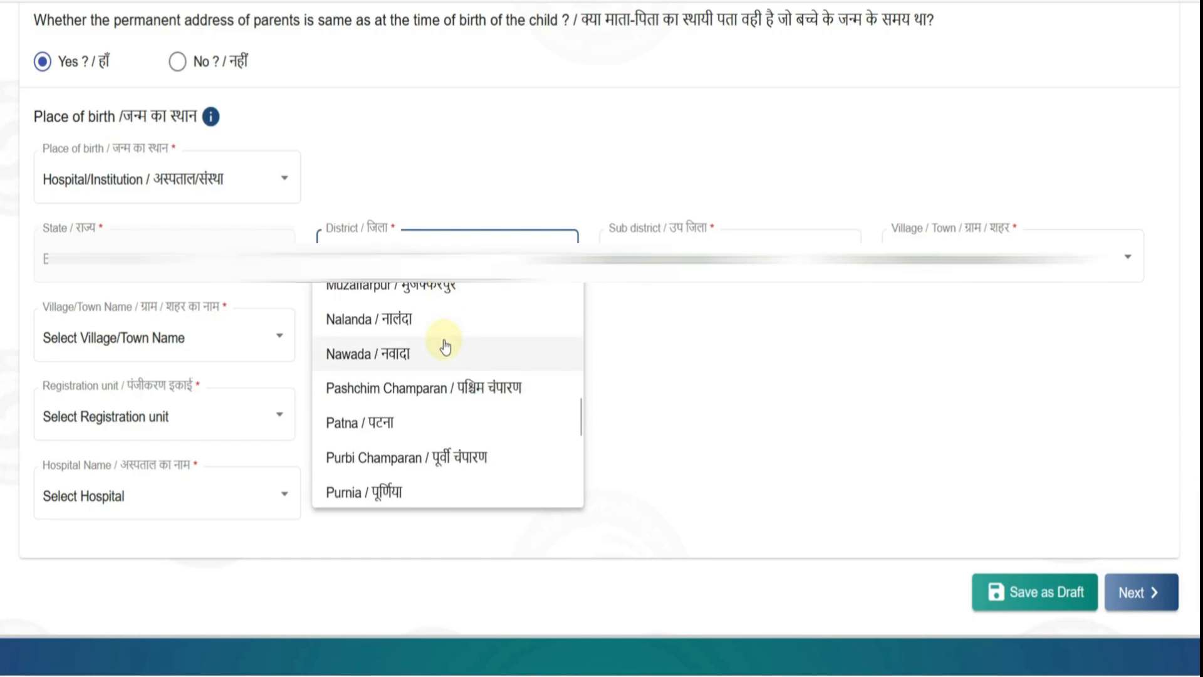
pyautogui.click(447, 424)
# - Select Maner as the sub district for the place of birth
pyautogui.click(684, 276)
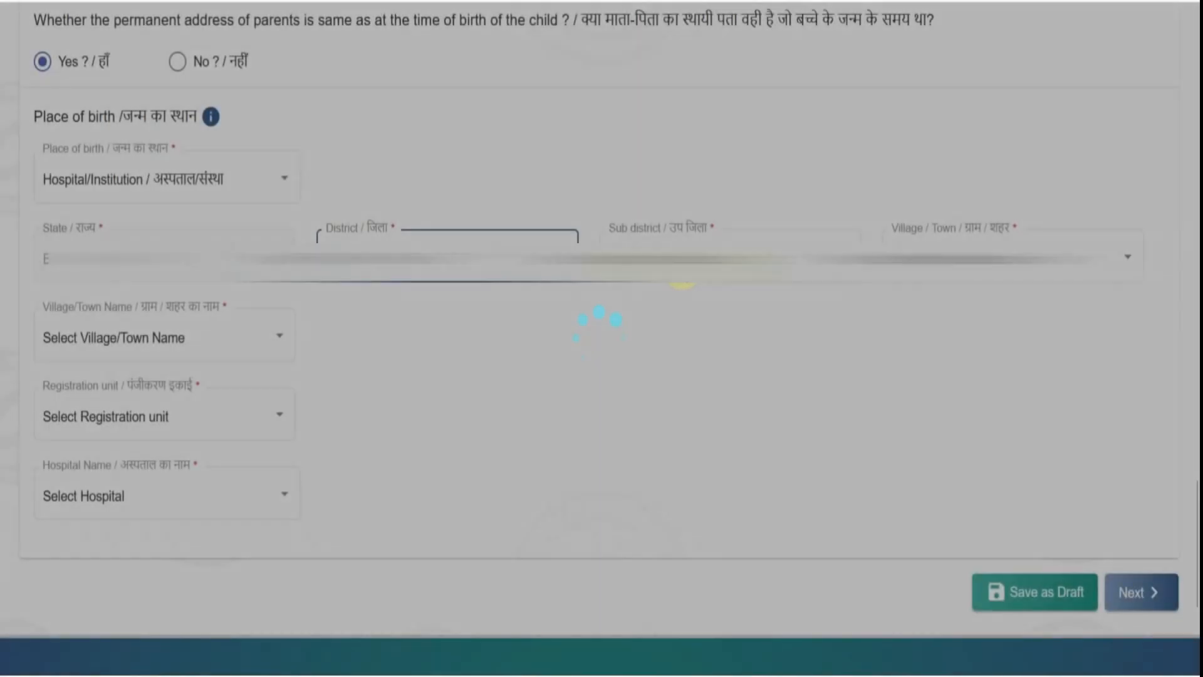
pyautogui.click(684, 276)
pyautogui.click(686, 272)
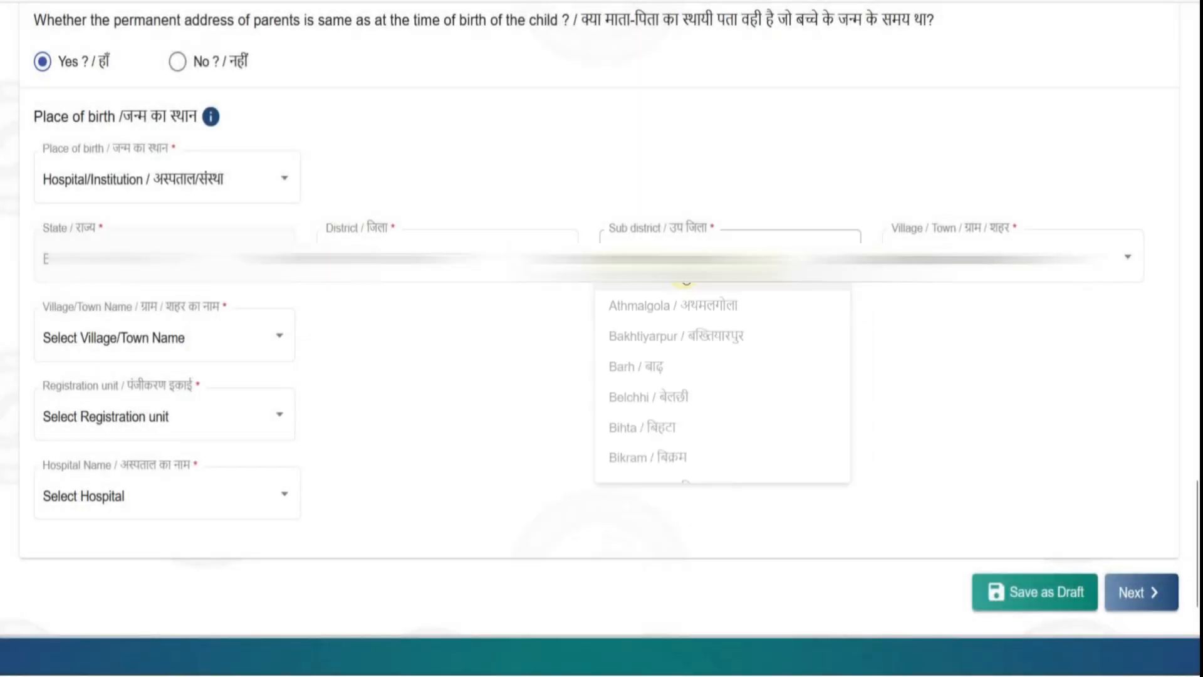
pyautogui.scroll(-3, 702, 357)
pyautogui.scroll(-1, 706, 376)
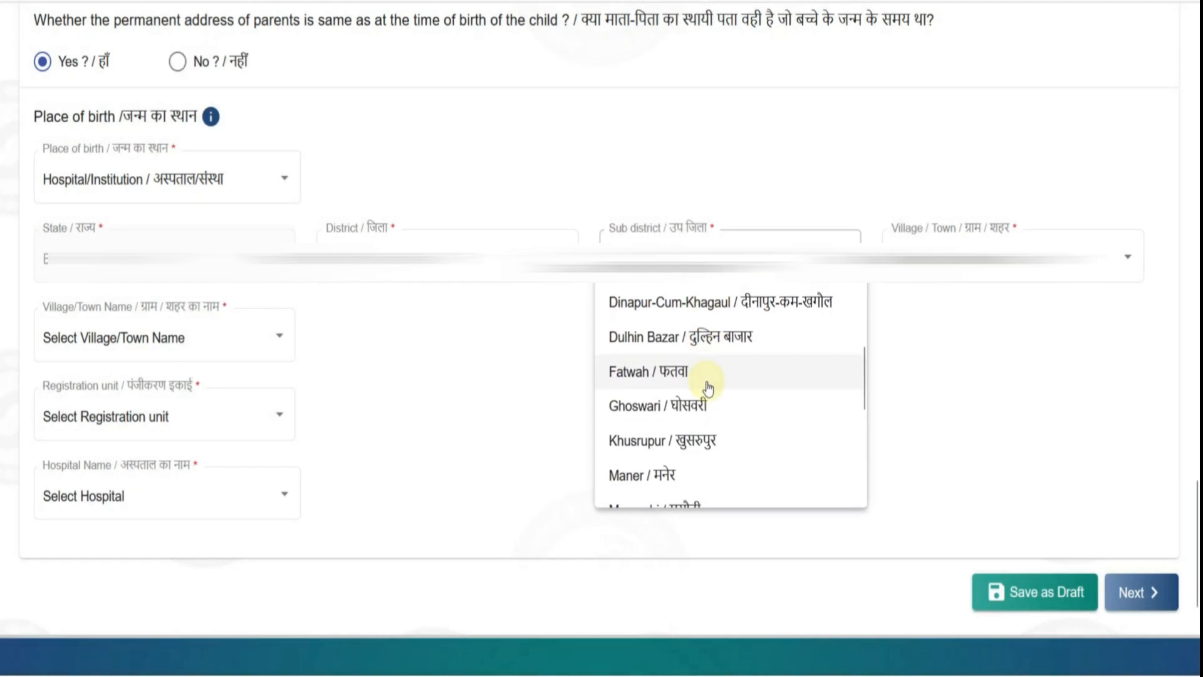
pyautogui.scroll(-1, 709, 388)
pyautogui.click(708, 389)
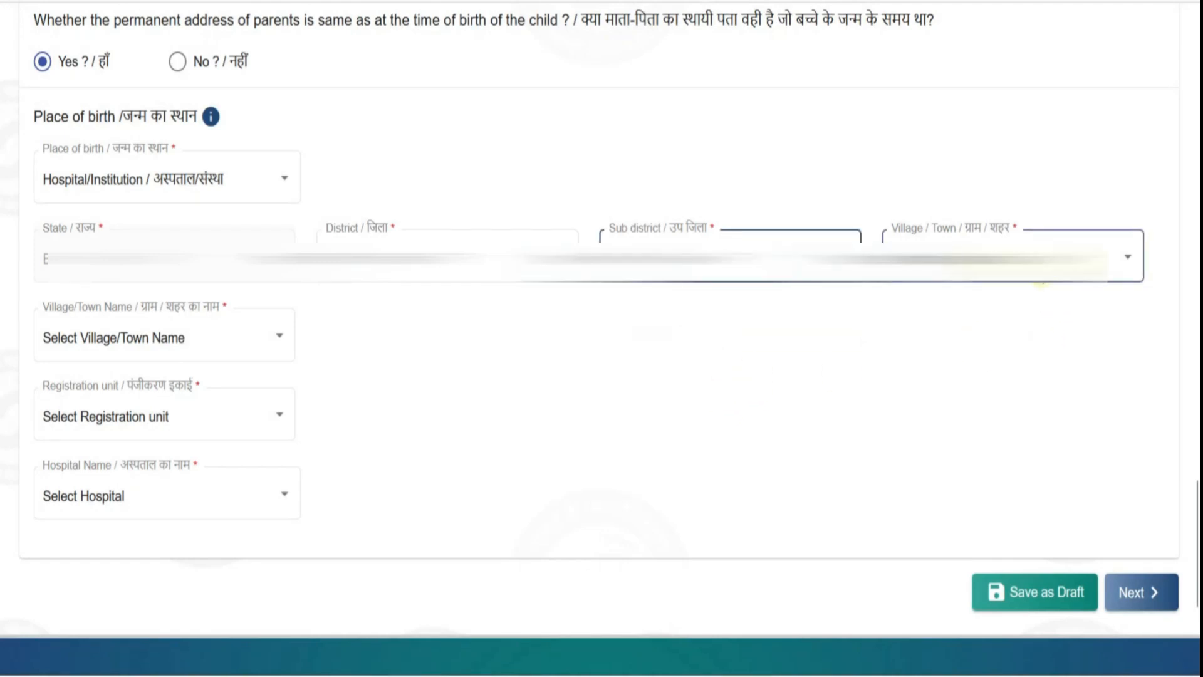
# - Set the place of birth's village/town type to Town and its town name to Maner
pyautogui.click(1053, 263)
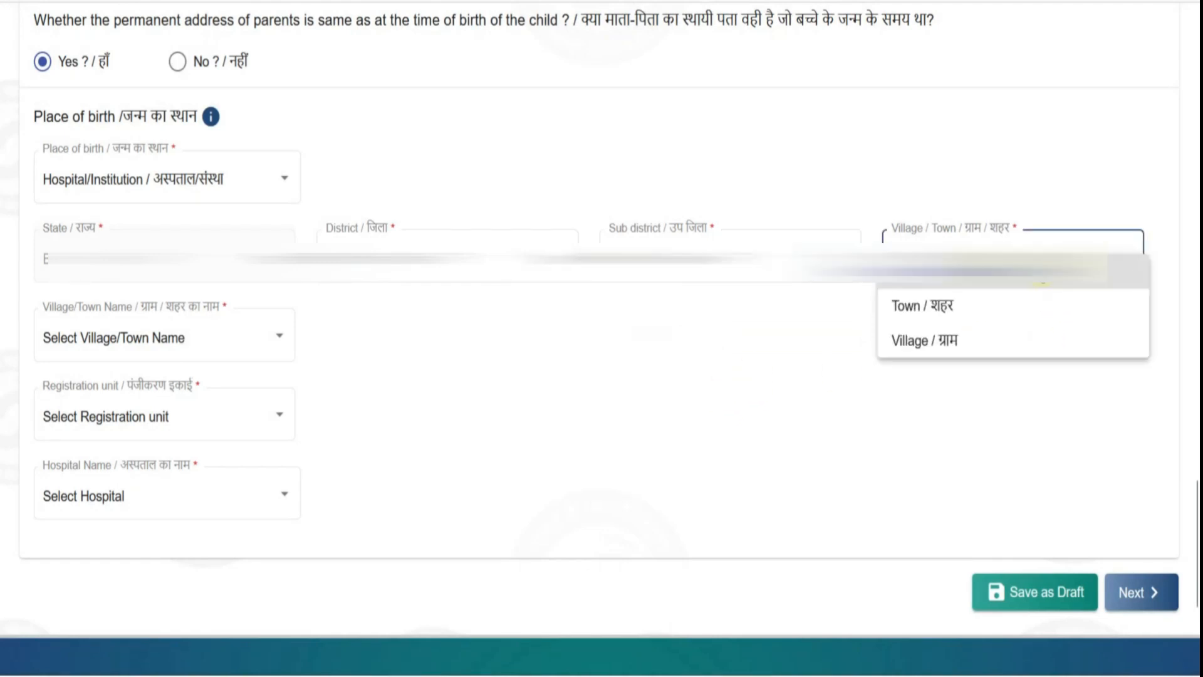
pyautogui.click(1014, 320)
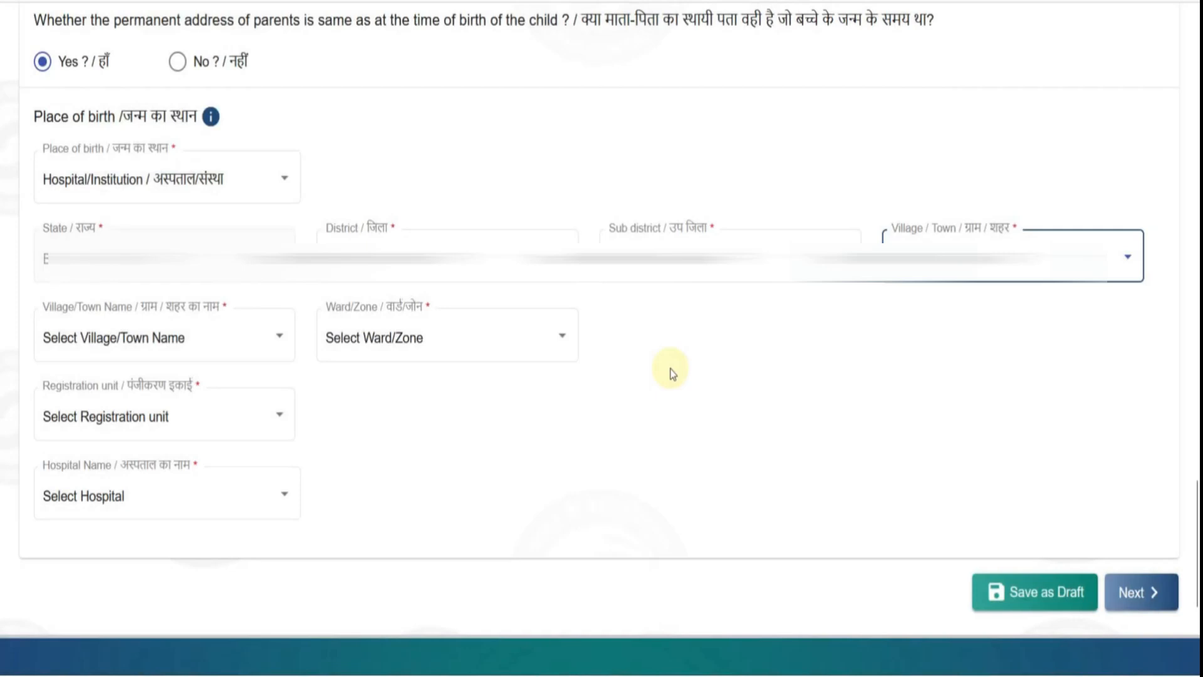
pyautogui.scroll(-2, 625, 368)
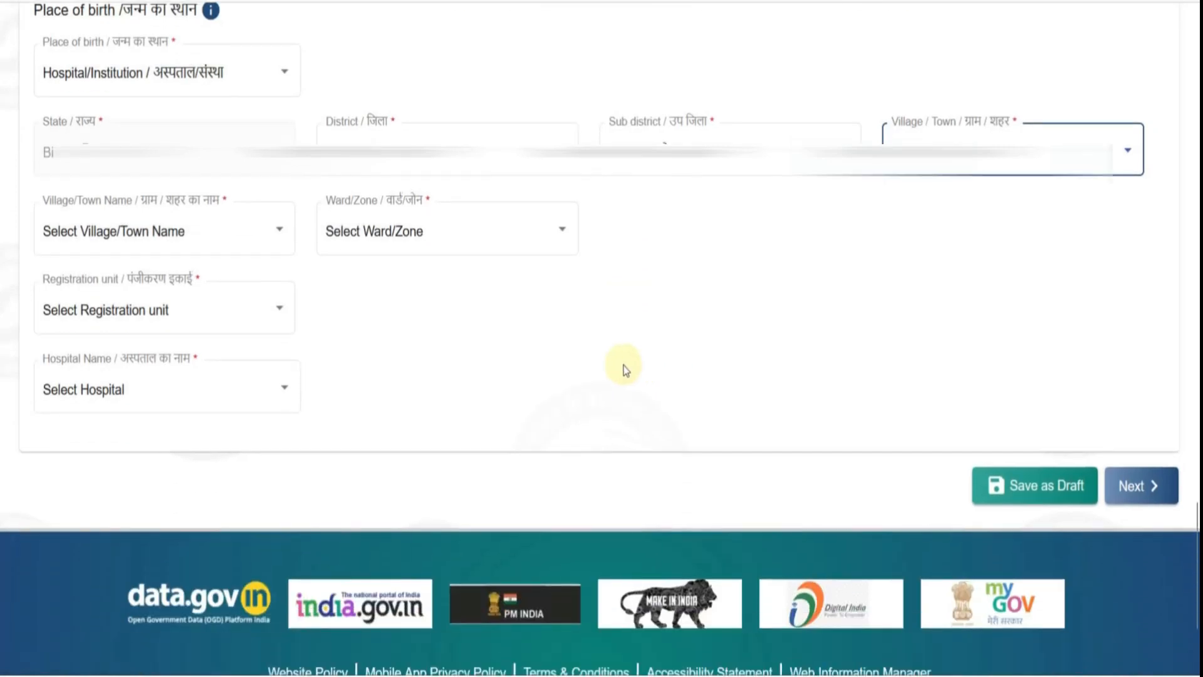
pyautogui.click(182, 251)
pyautogui.click(165, 278)
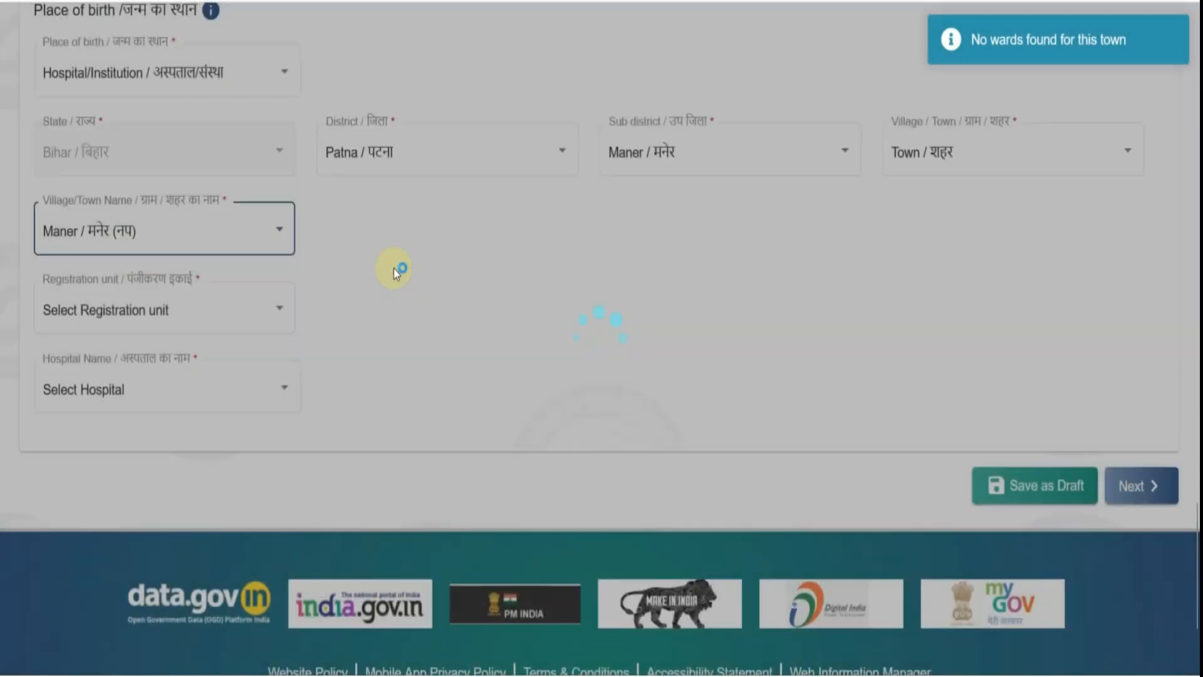
# - Select NAGAR PARISHAD MANER as the registration unit and Other as the hospital name for the place of birth
pyautogui.click(182, 319)
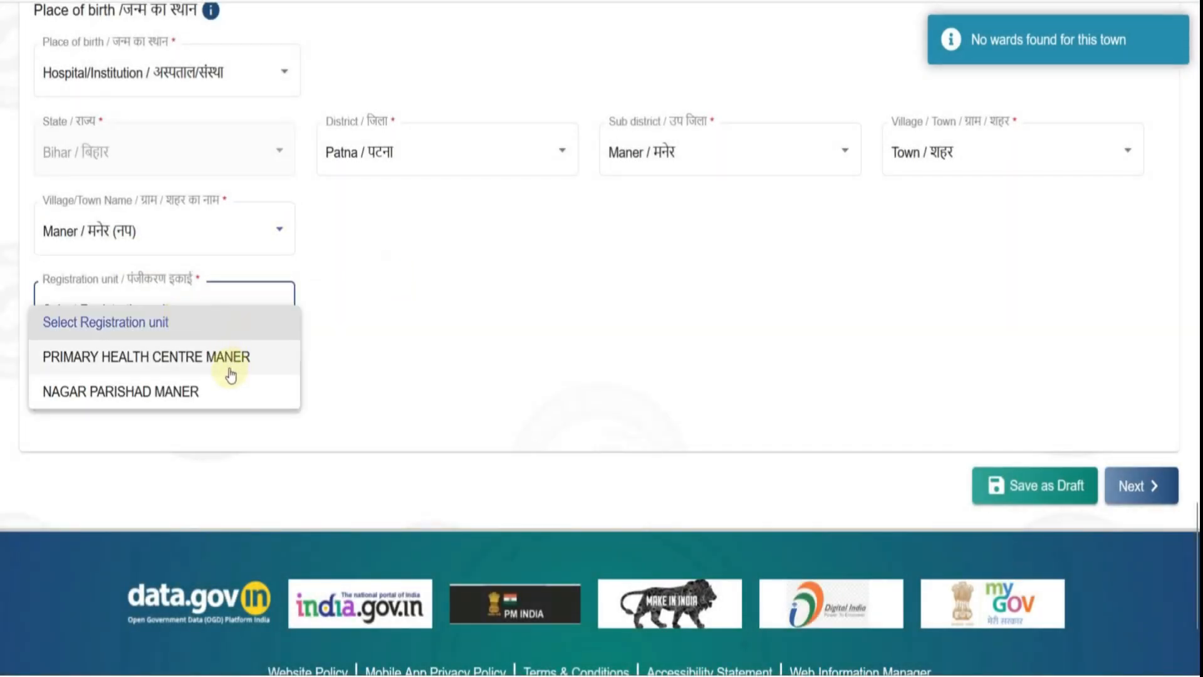
pyautogui.click(394, 338)
pyautogui.scroll(-2, 394, 337)
pyautogui.click(112, 295)
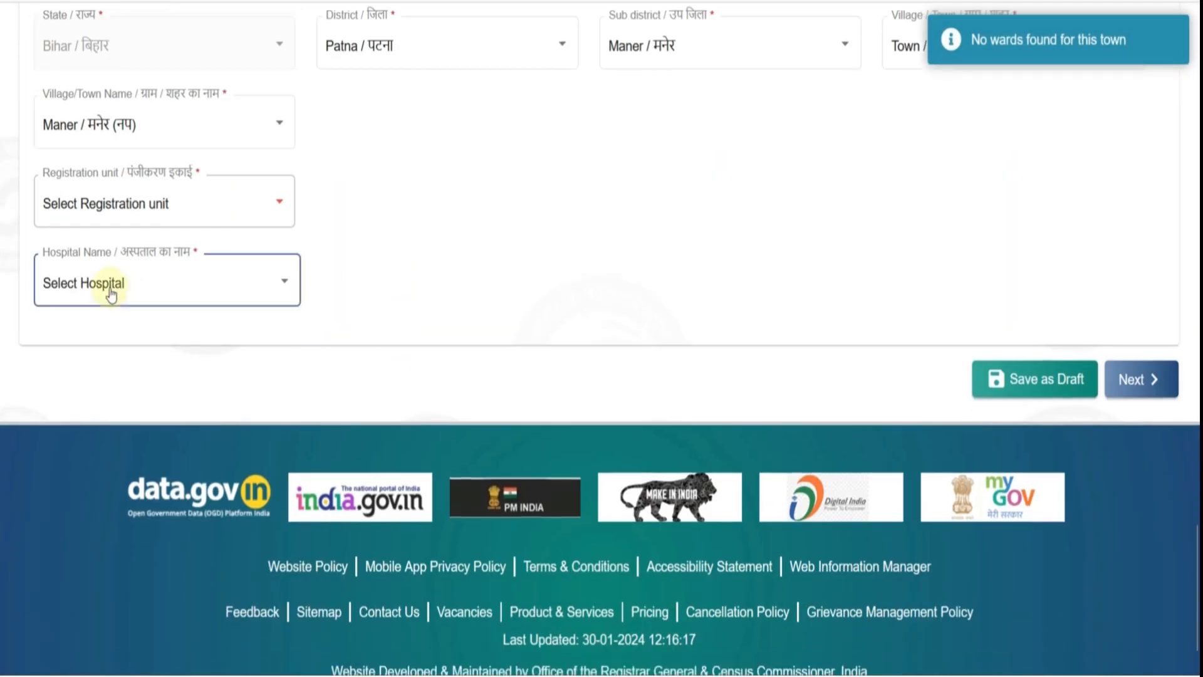
pyautogui.click(364, 272)
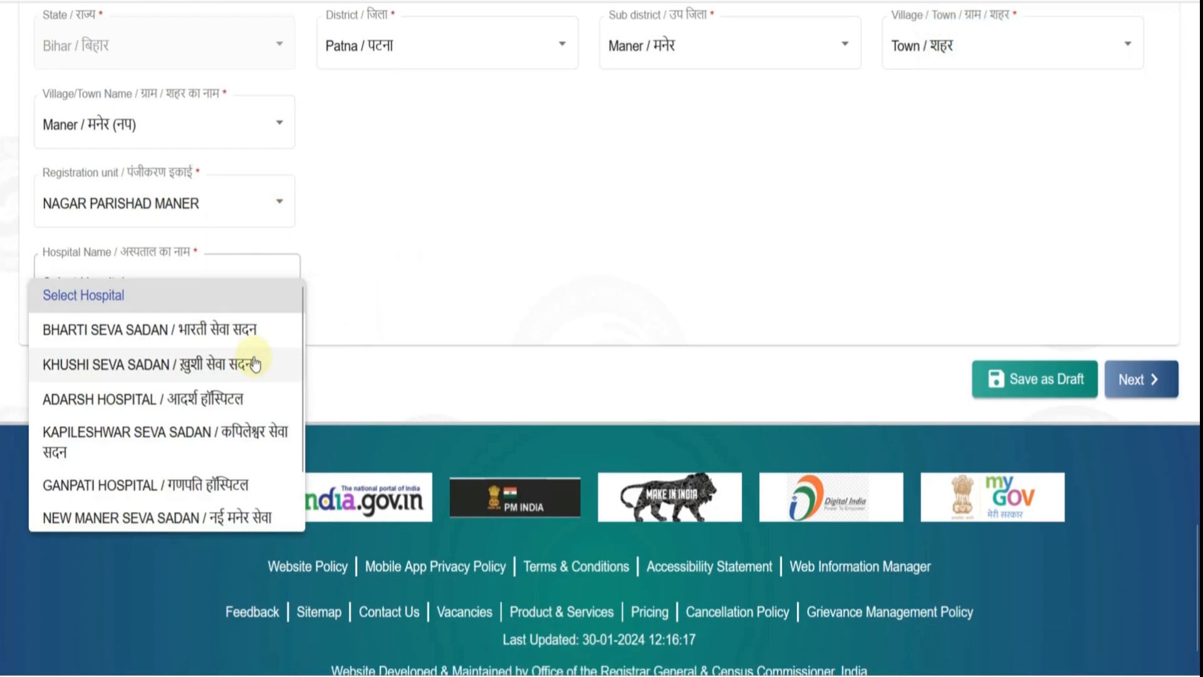
pyautogui.scroll(-1, 251, 359)
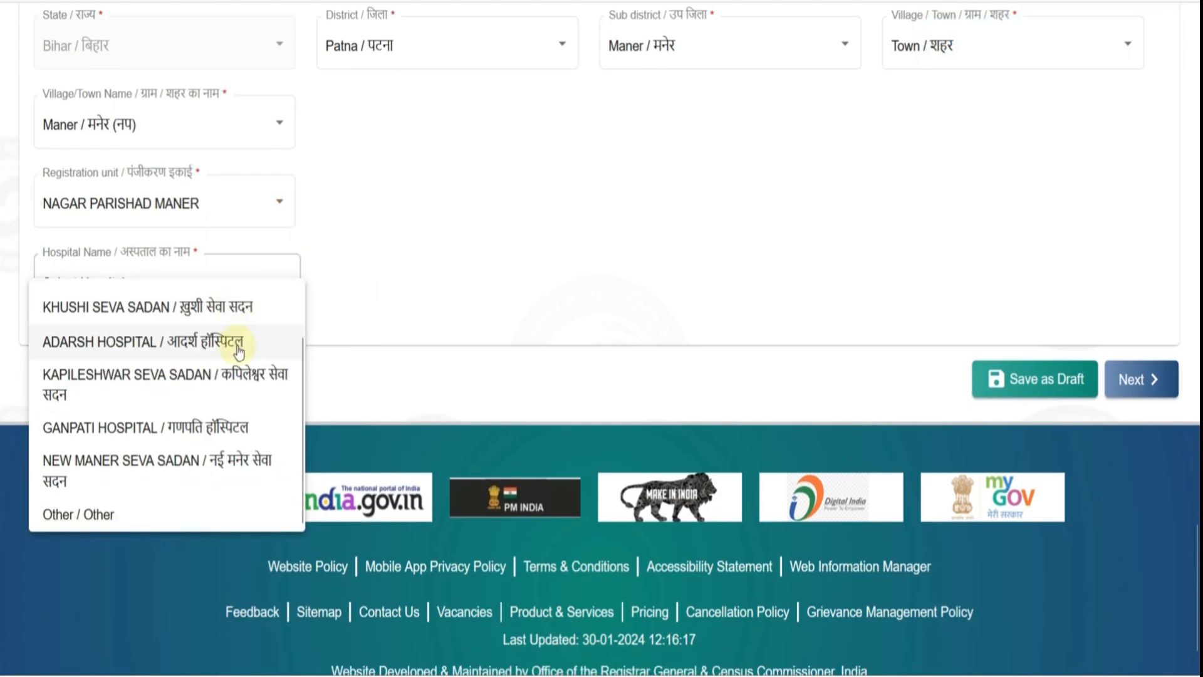
pyautogui.scroll(-1, 239, 350)
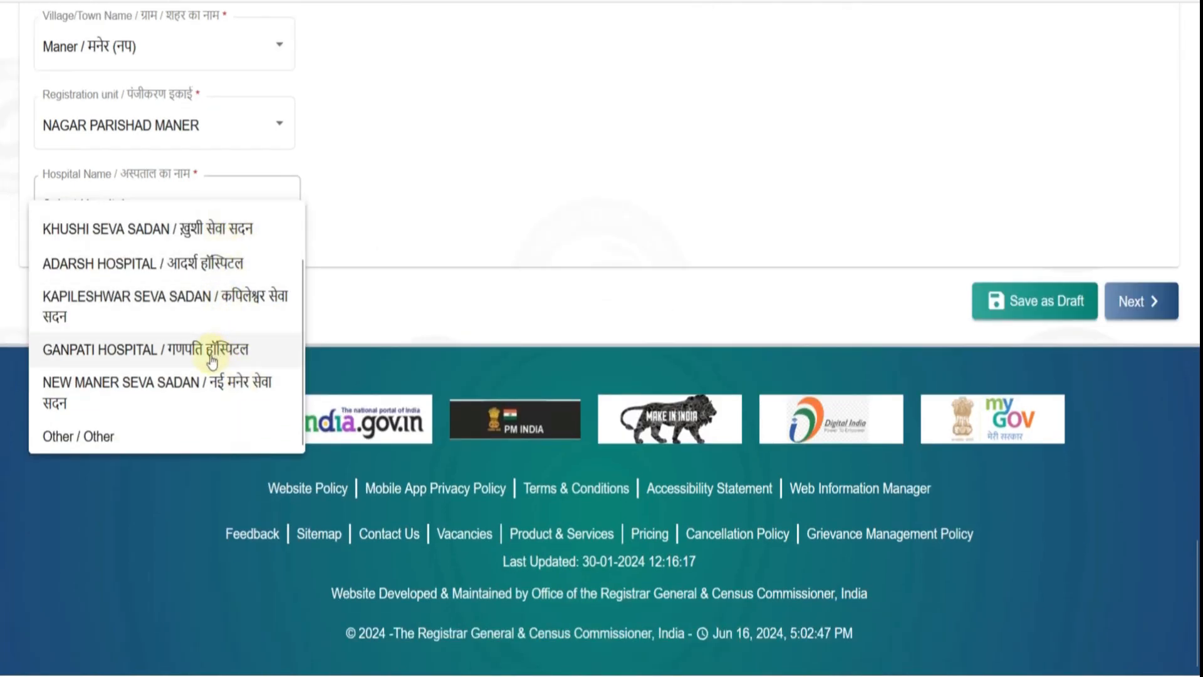
pyautogui.click(142, 432)
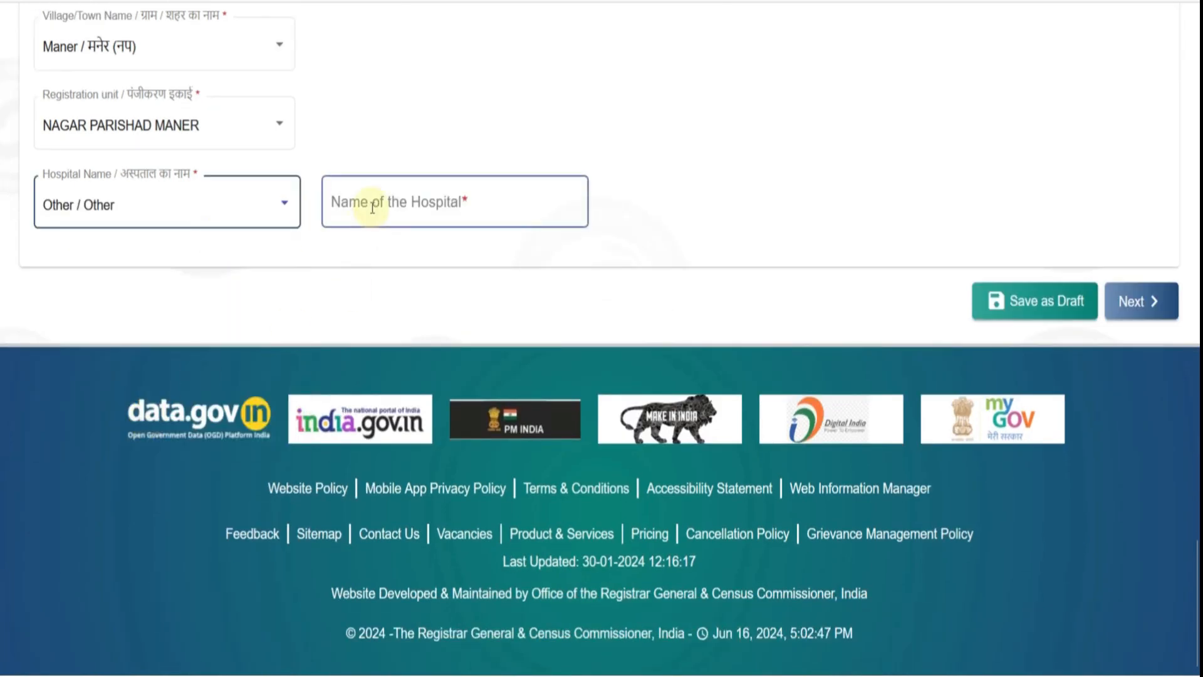
# - View the available place of birth choices while leaving Hospital/Institution selected
pyautogui.scroll(3, 610, 242)
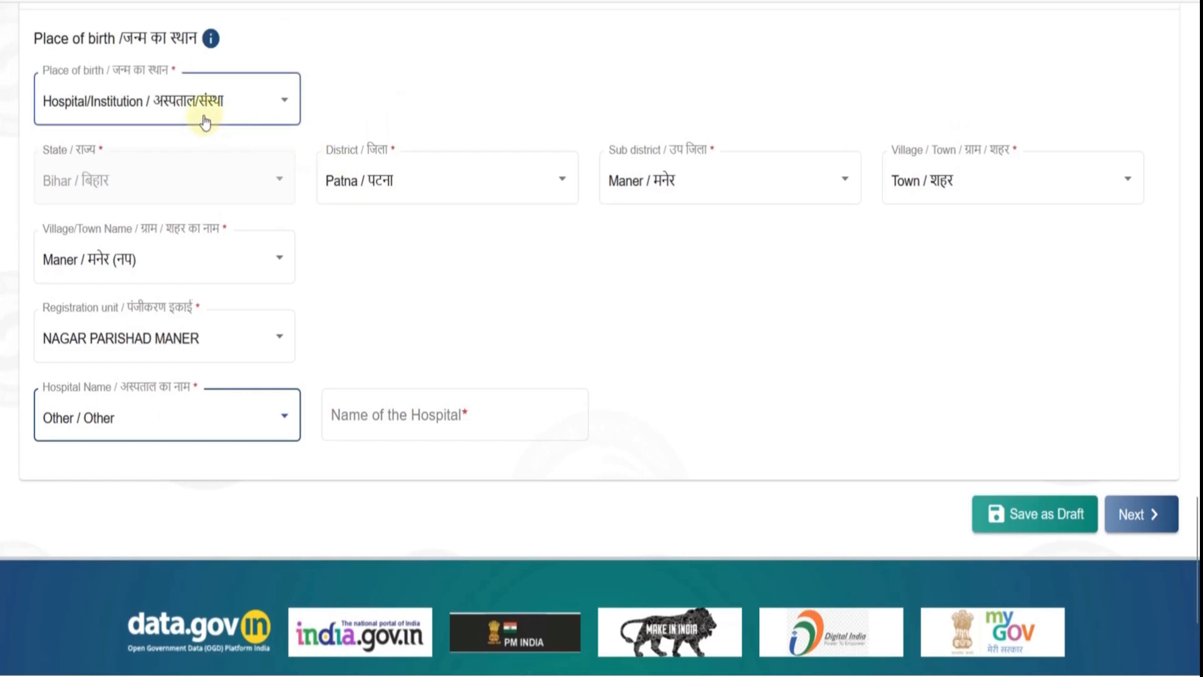
pyautogui.click(188, 119)
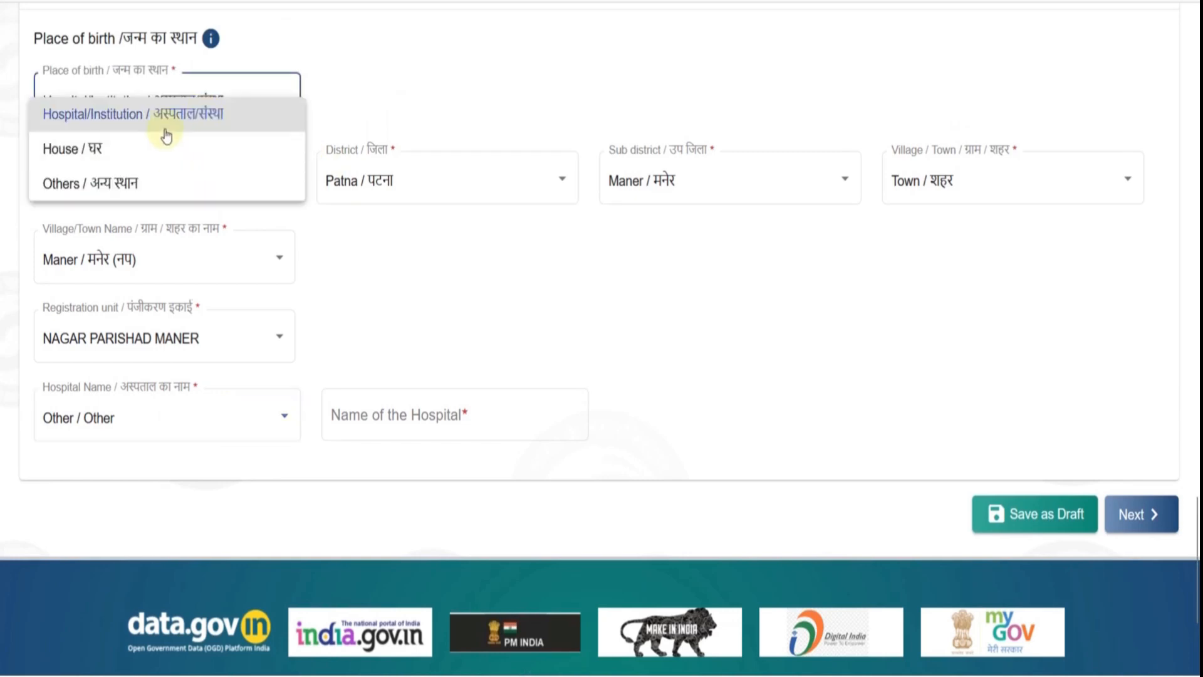
pyautogui.click(542, 248)
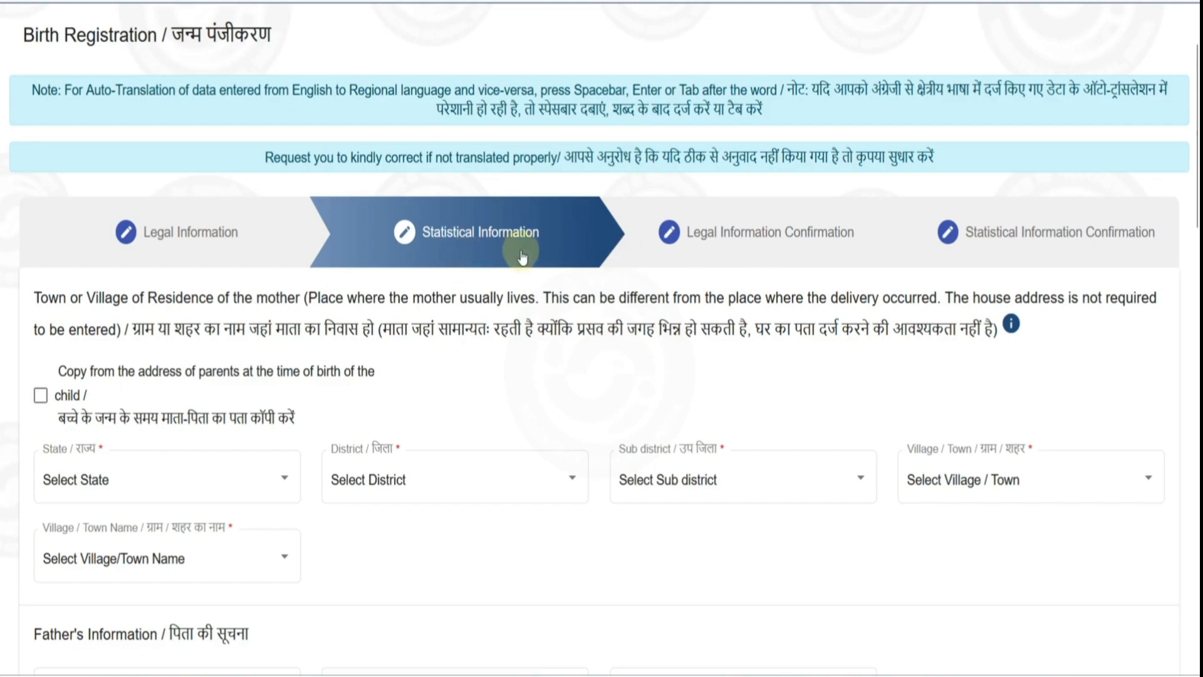
# - Copy the parents' address at birth into the mother's residence on Statistical Information and select Hindu as the father's religion
pyautogui.scroll(-2, 532, 287)
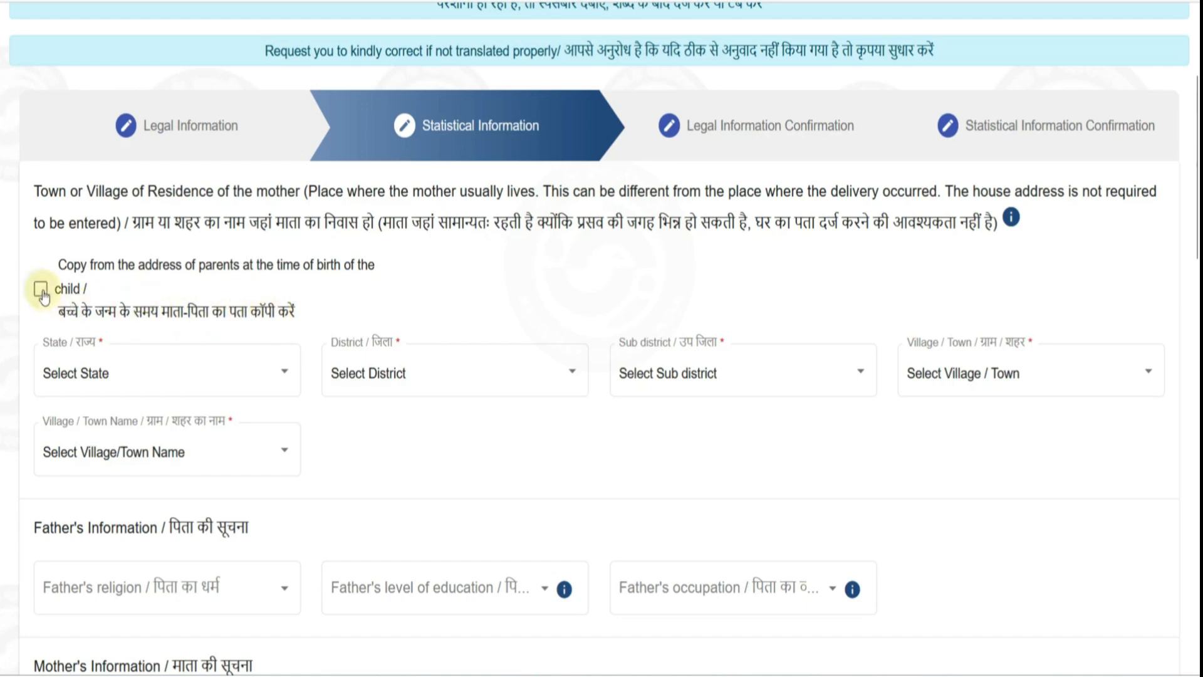
pyautogui.scroll(-7, 42, 294)
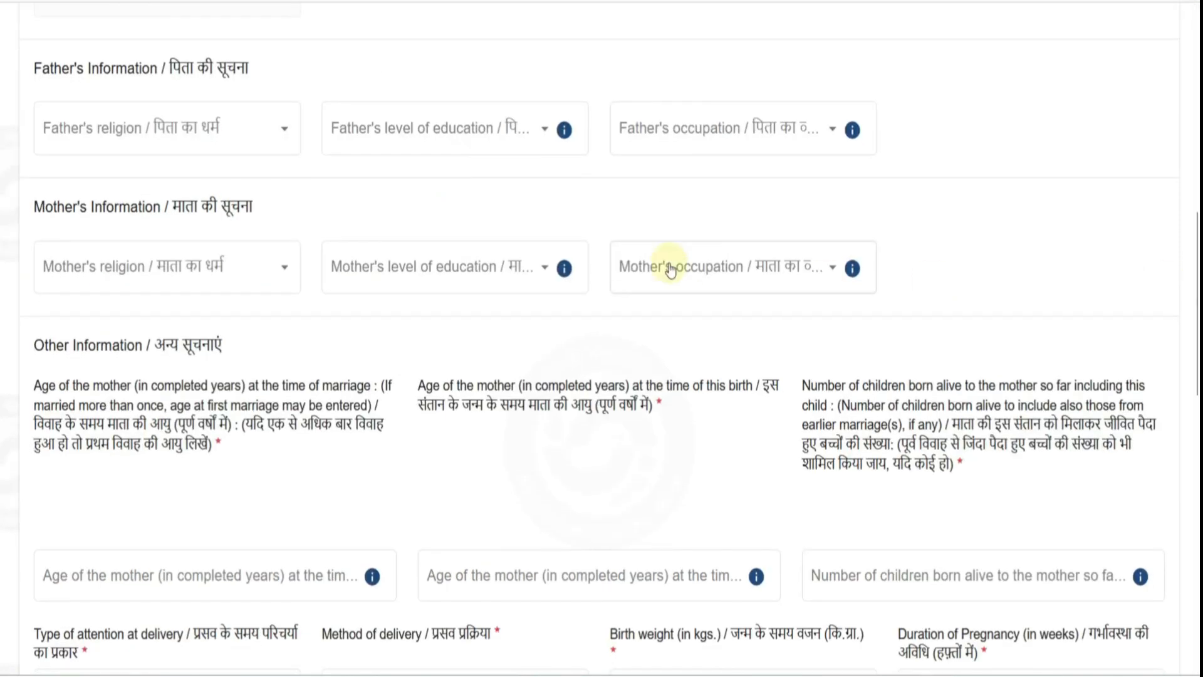
pyautogui.click(268, 139)
pyautogui.click(268, 133)
# - Set the father's level of education to Master/Post Graduate and his occupation to PrivateEmployee (Other than Domestic Helper)
pyautogui.click(486, 149)
pyautogui.scroll(-4, 493, 219)
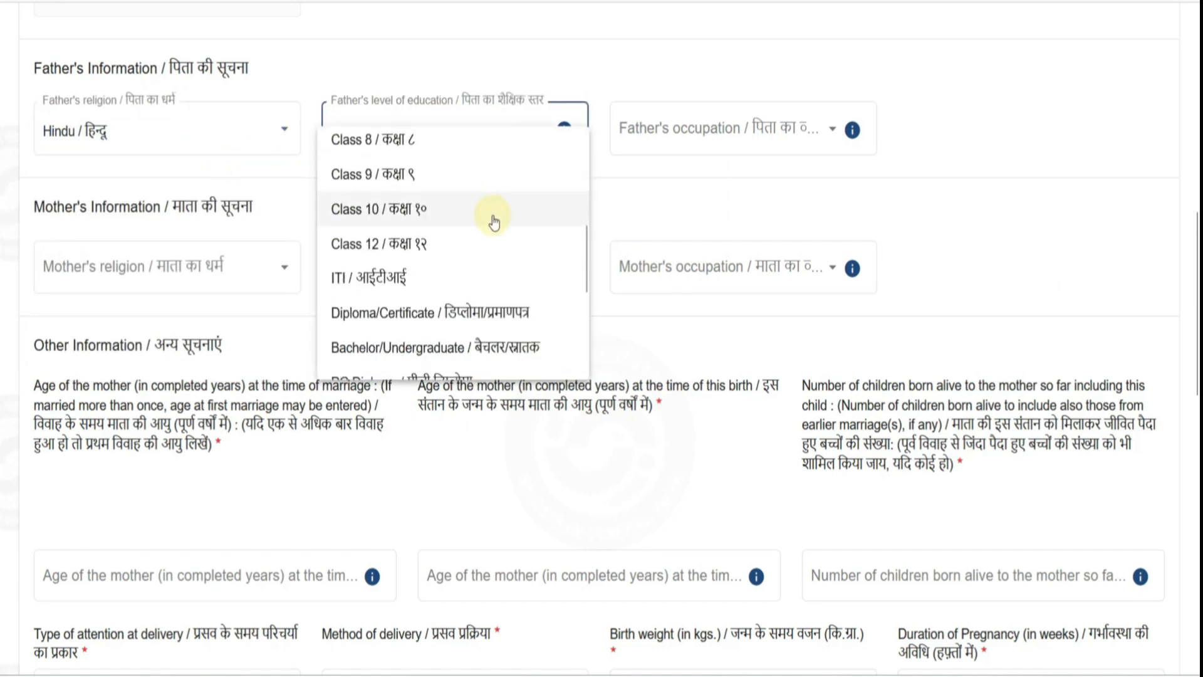
pyautogui.scroll(-2, 493, 226)
pyautogui.click(495, 320)
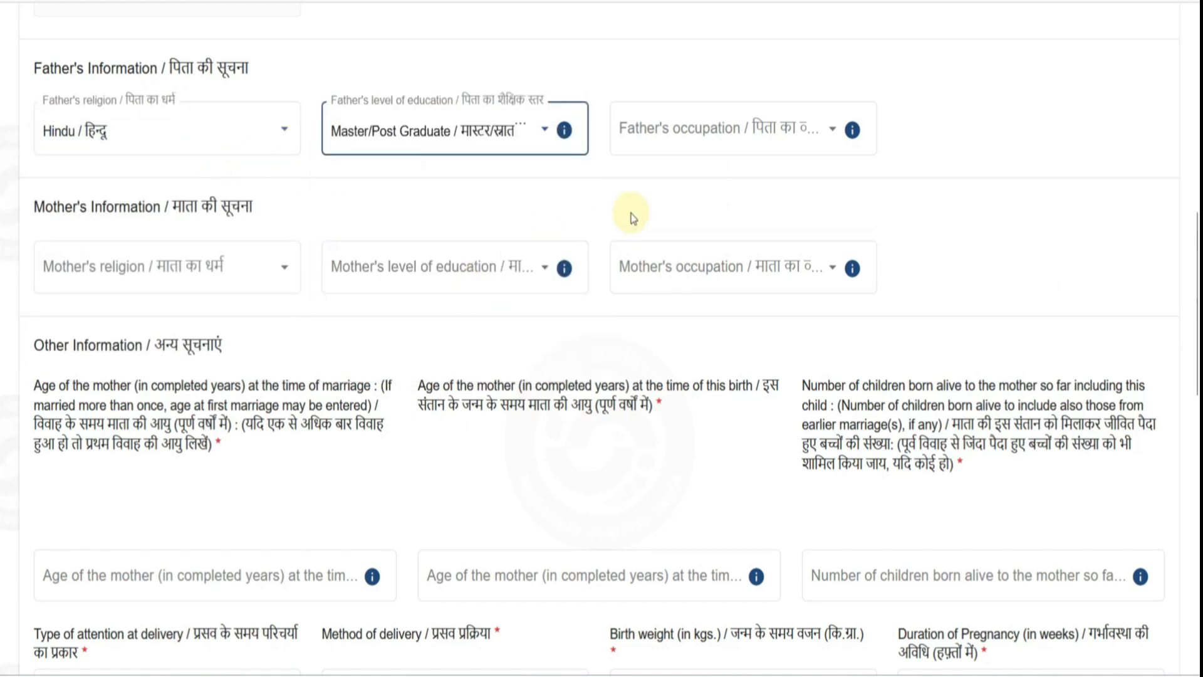
pyautogui.click(730, 147)
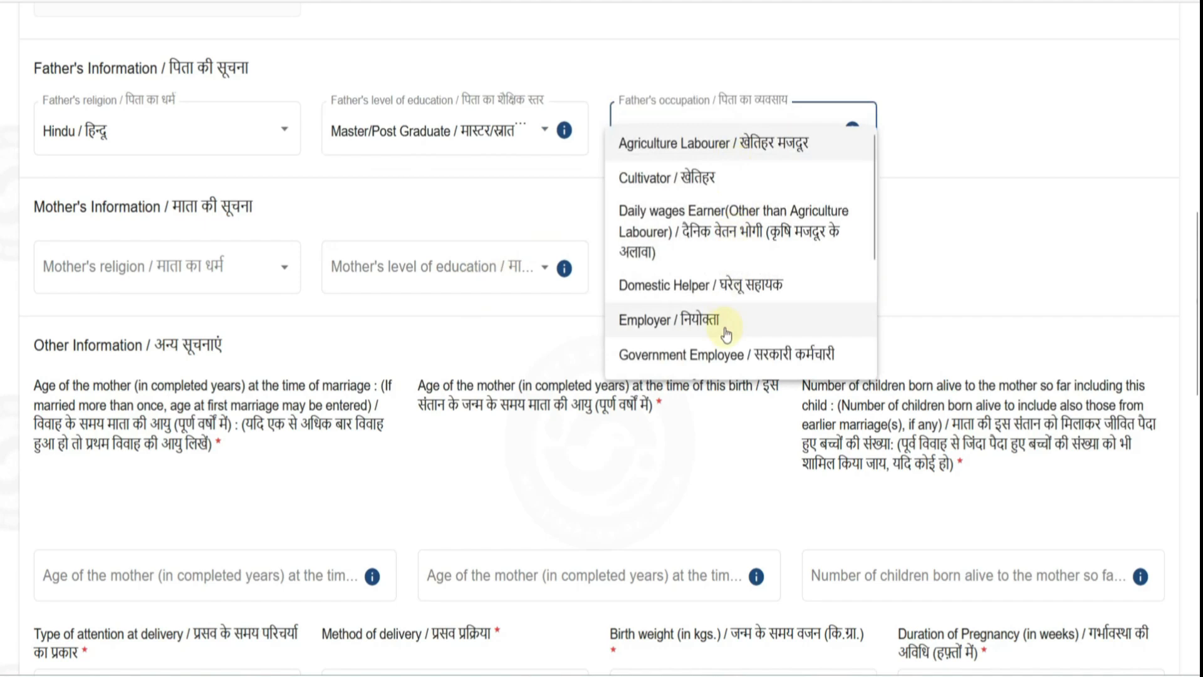
pyautogui.scroll(-5, 727, 334)
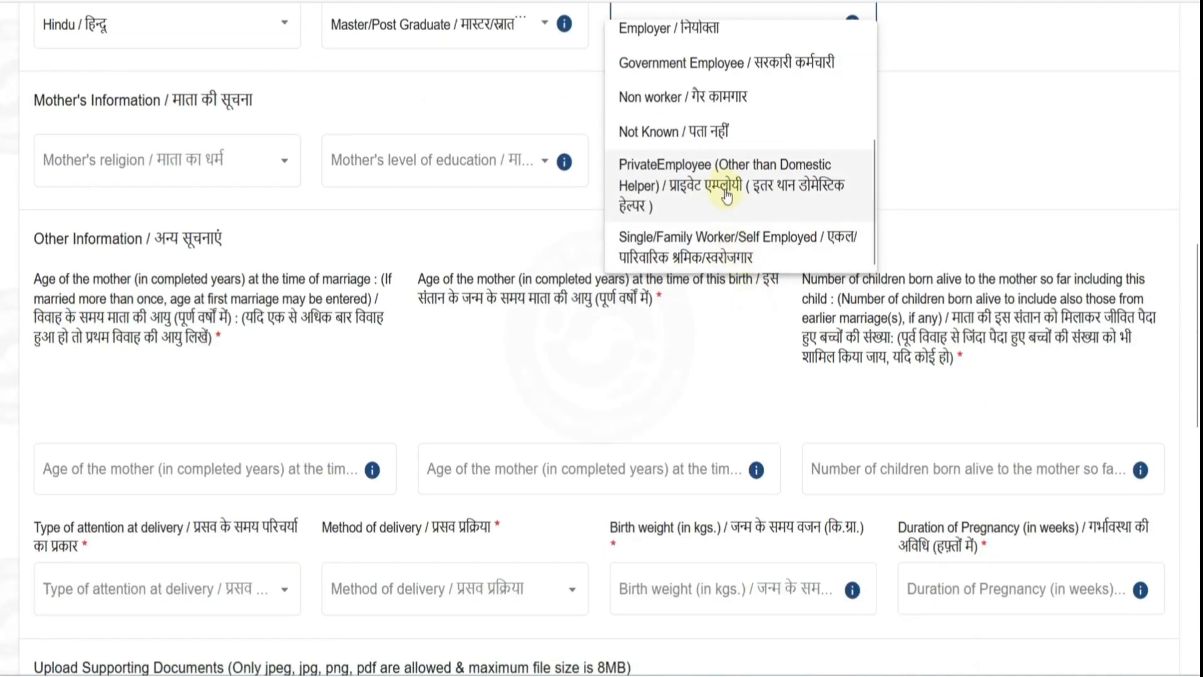
pyautogui.click(727, 196)
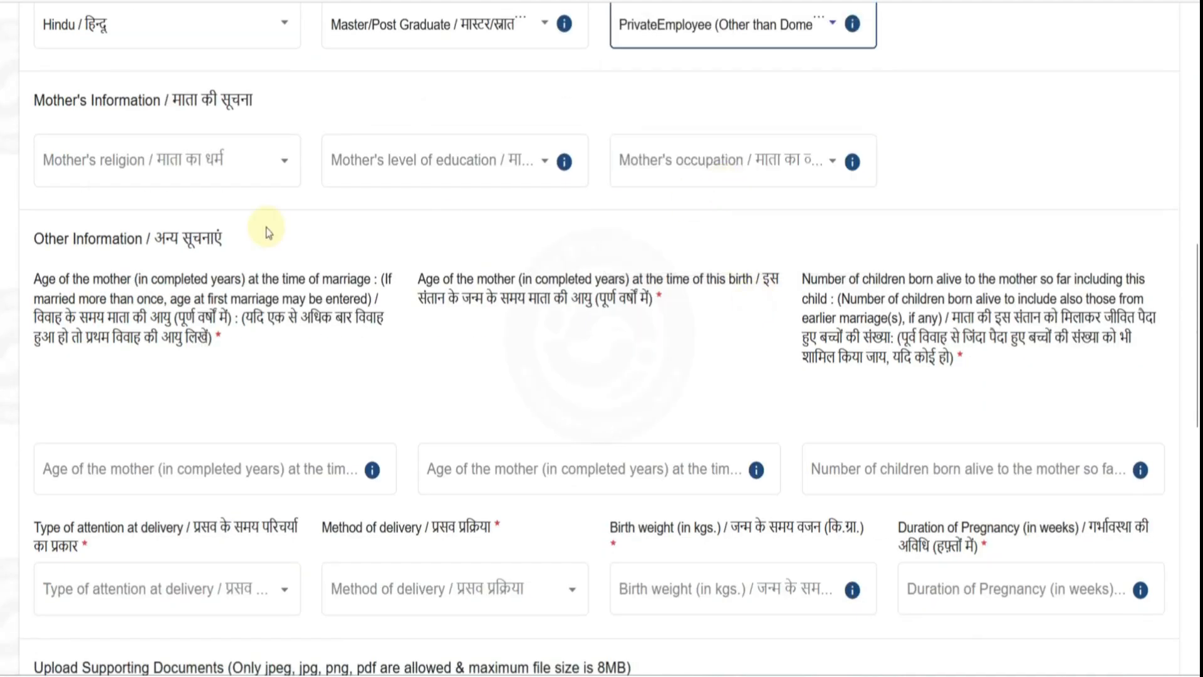
# - Set the mother's religion to Hindu and her level of education to Class 12
pyautogui.click(209, 178)
pyautogui.click(129, 183)
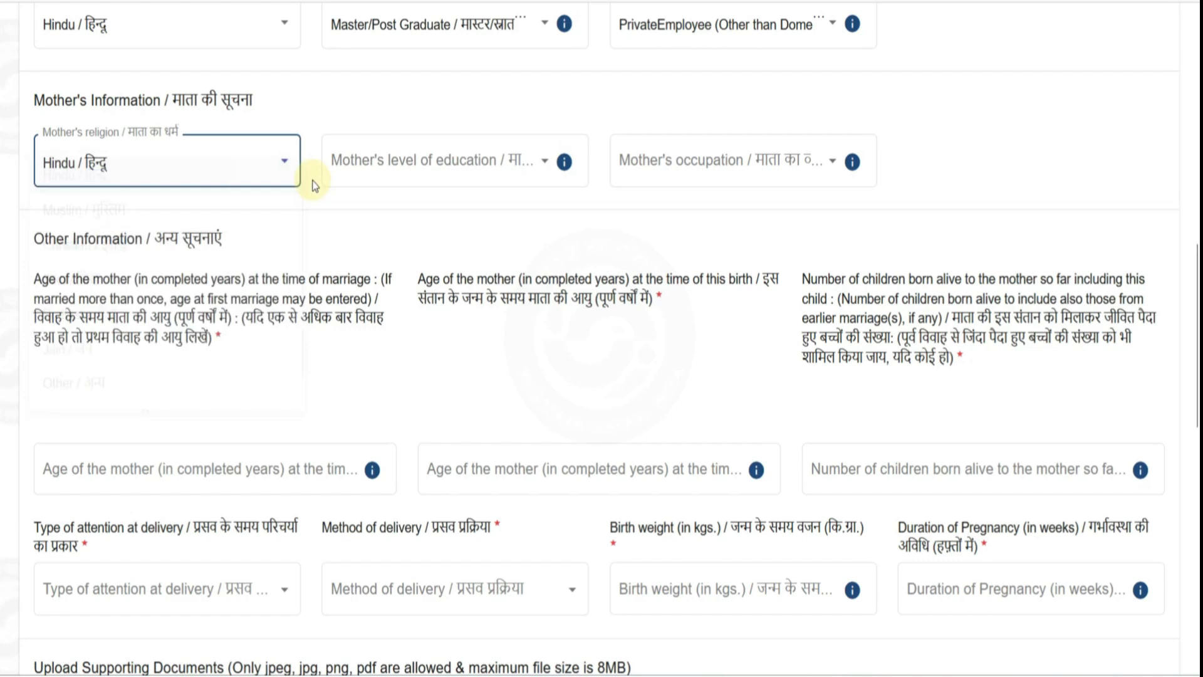
pyautogui.click(407, 183)
pyautogui.scroll(-5, 443, 271)
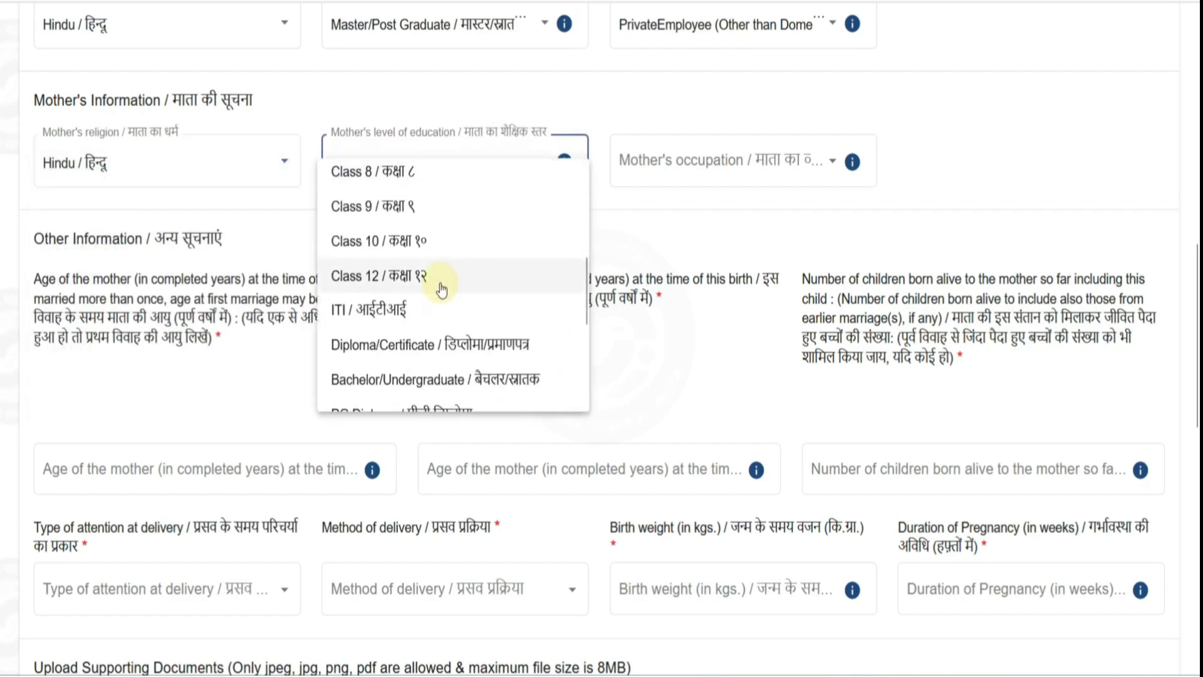
pyautogui.click(441, 282)
# - Set the mother's occupation to Not Known
pyautogui.click(775, 182)
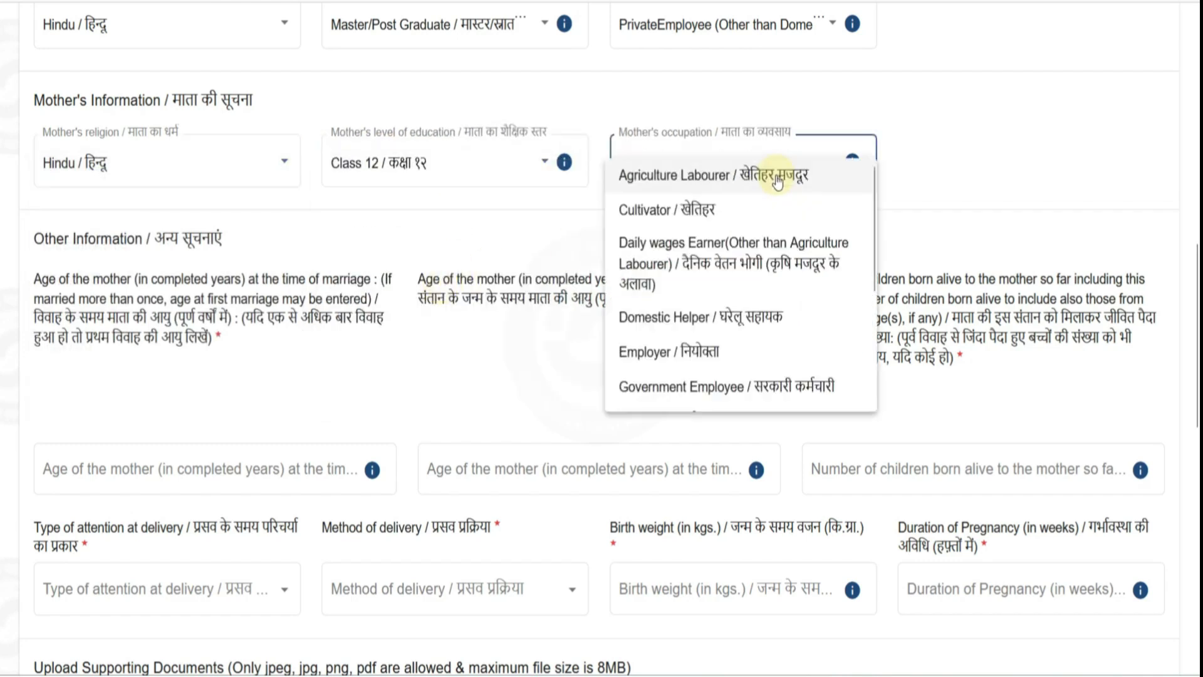
pyautogui.scroll(-3, 784, 269)
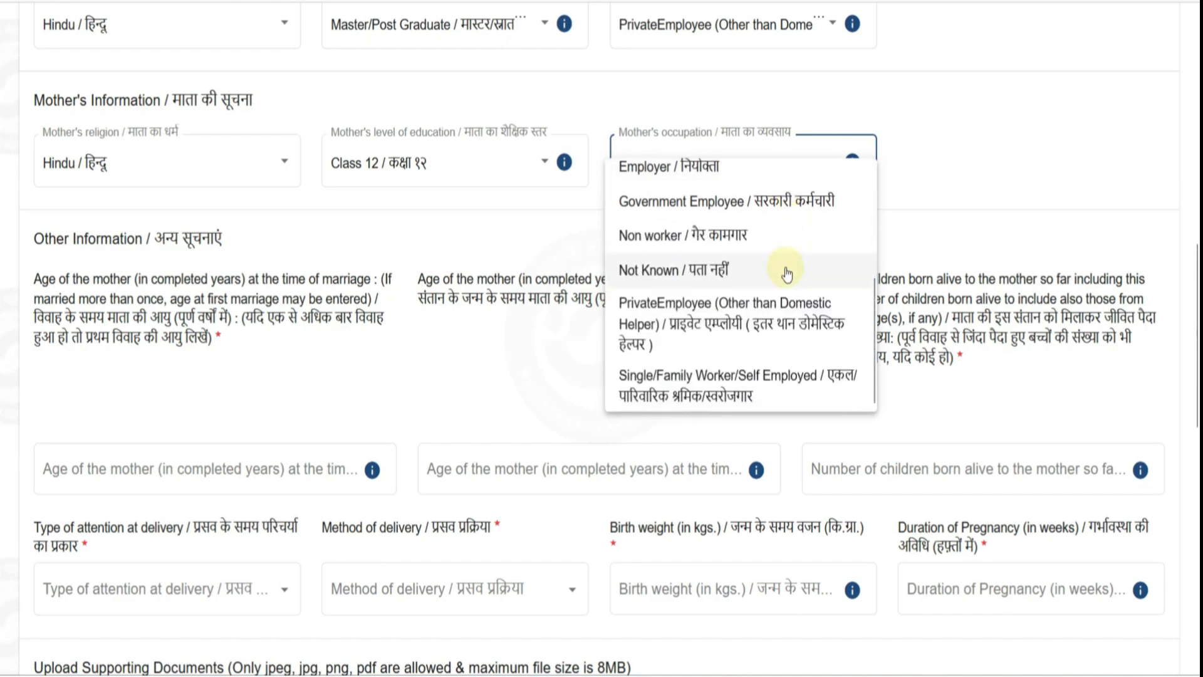
pyautogui.click(712, 275)
# - Enter the mother's age as 22 at the time of marriage and 24 at the time of this birth
pyautogui.scroll(-2, 708, 276)
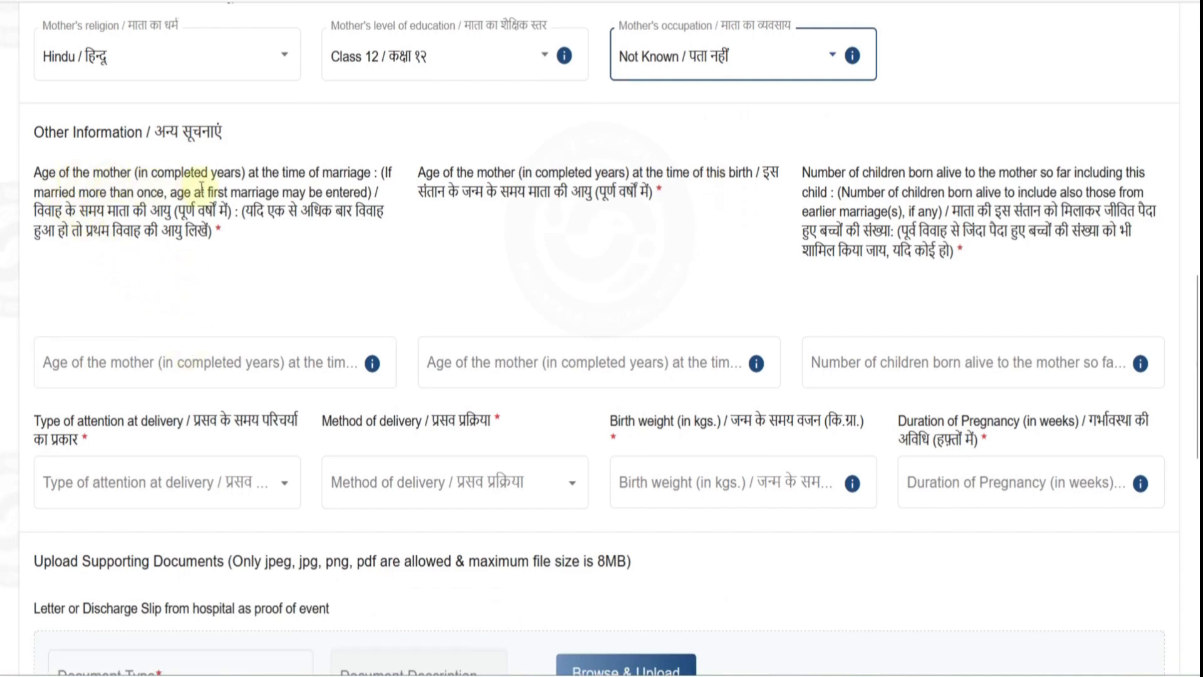
pyautogui.click(242, 361)
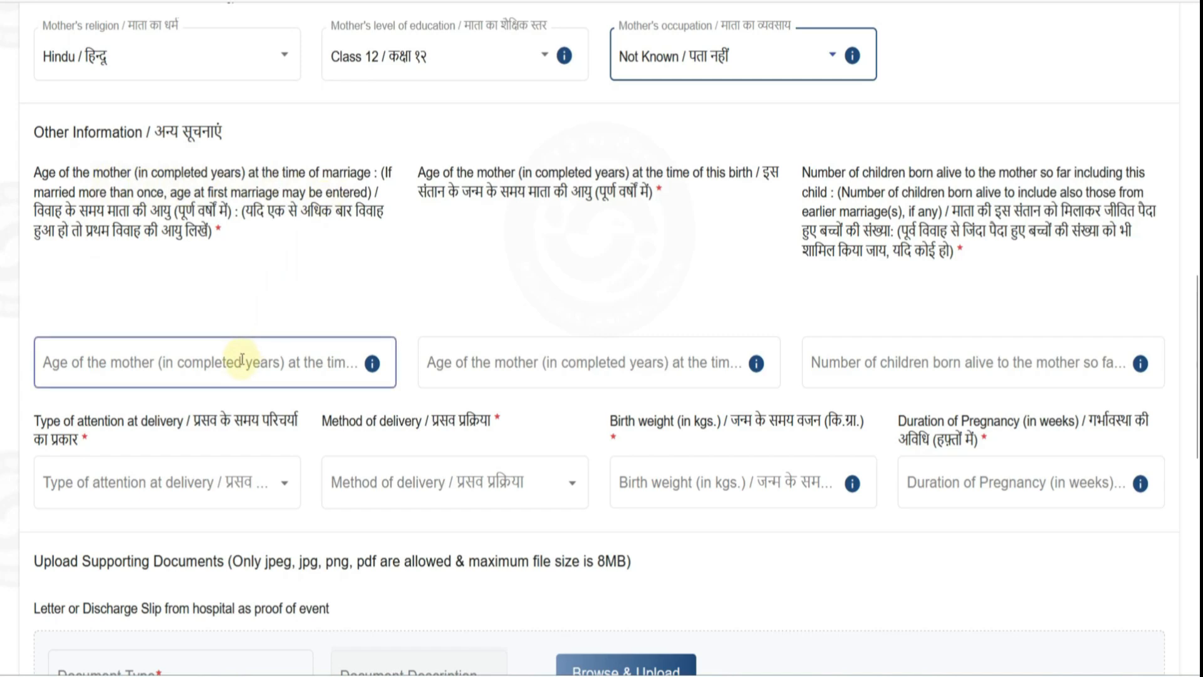
pyautogui.click(243, 360)
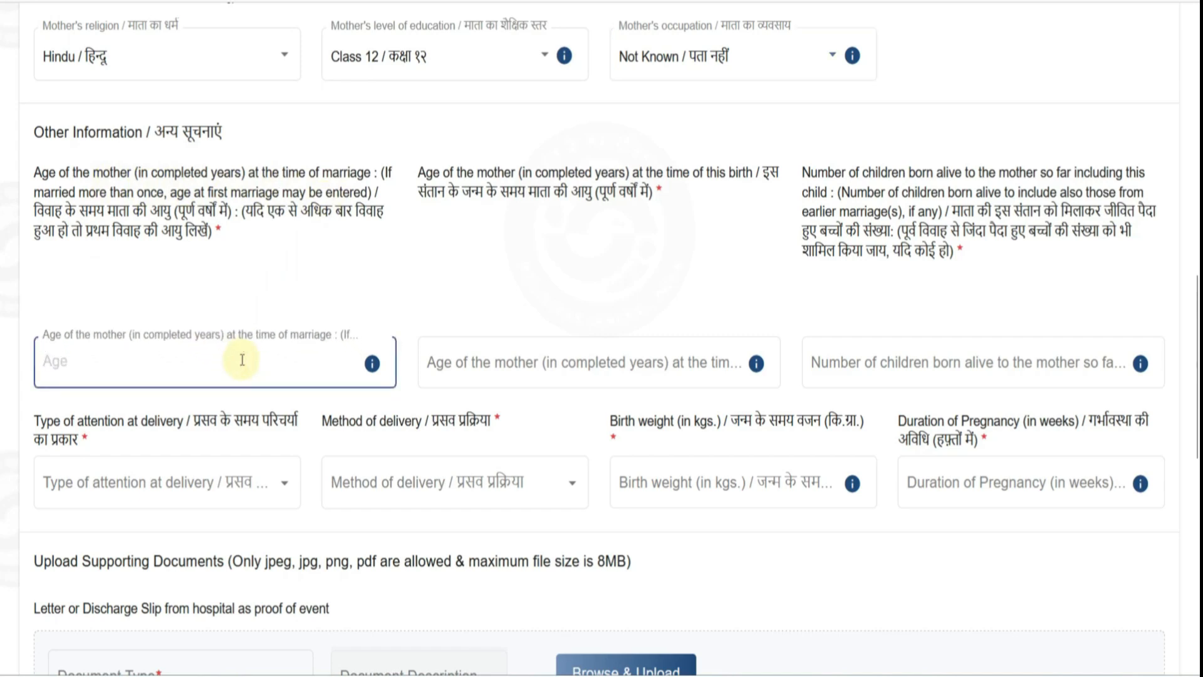
pyautogui.write('22')
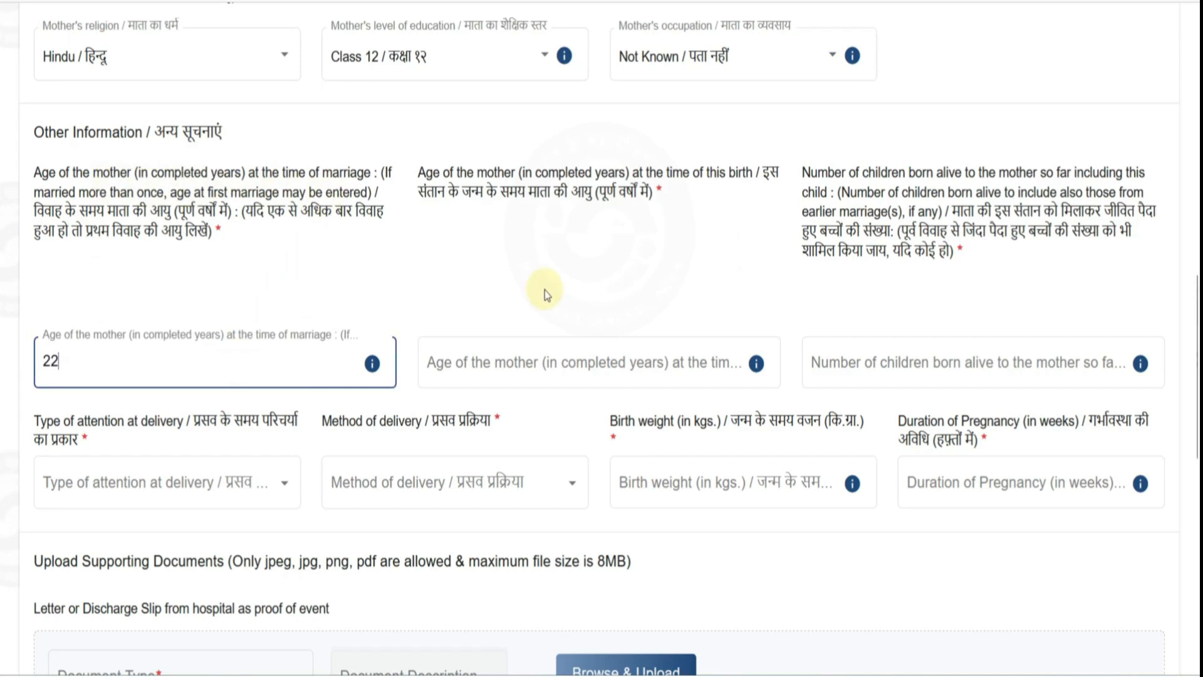
pyautogui.click(513, 369)
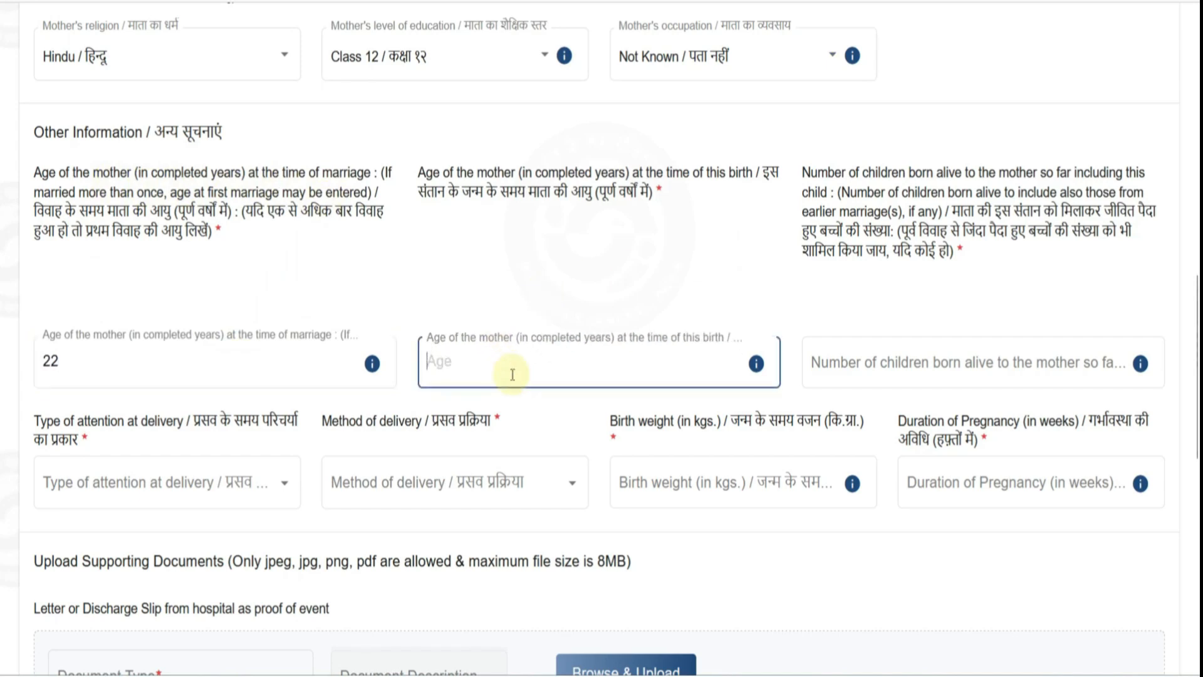
pyautogui.write('24')
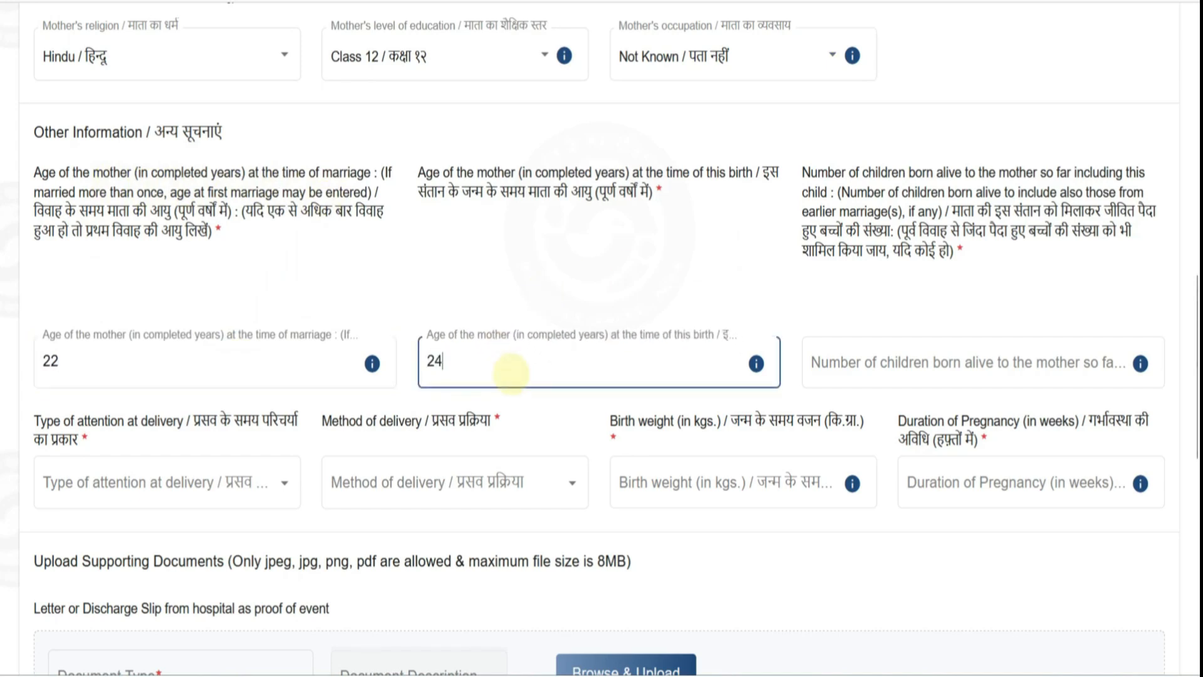
pyautogui.click(660, 284)
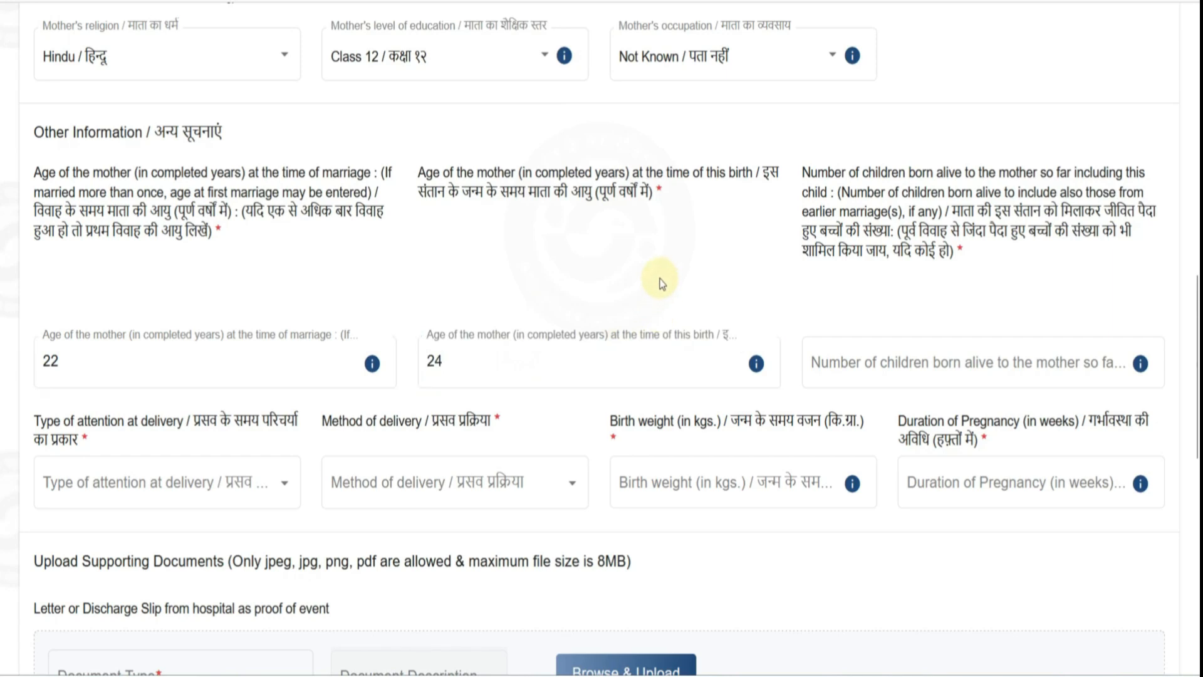
# - Enter 1 as the number of children born alive to the mother so far, including this child
pyautogui.click(893, 371)
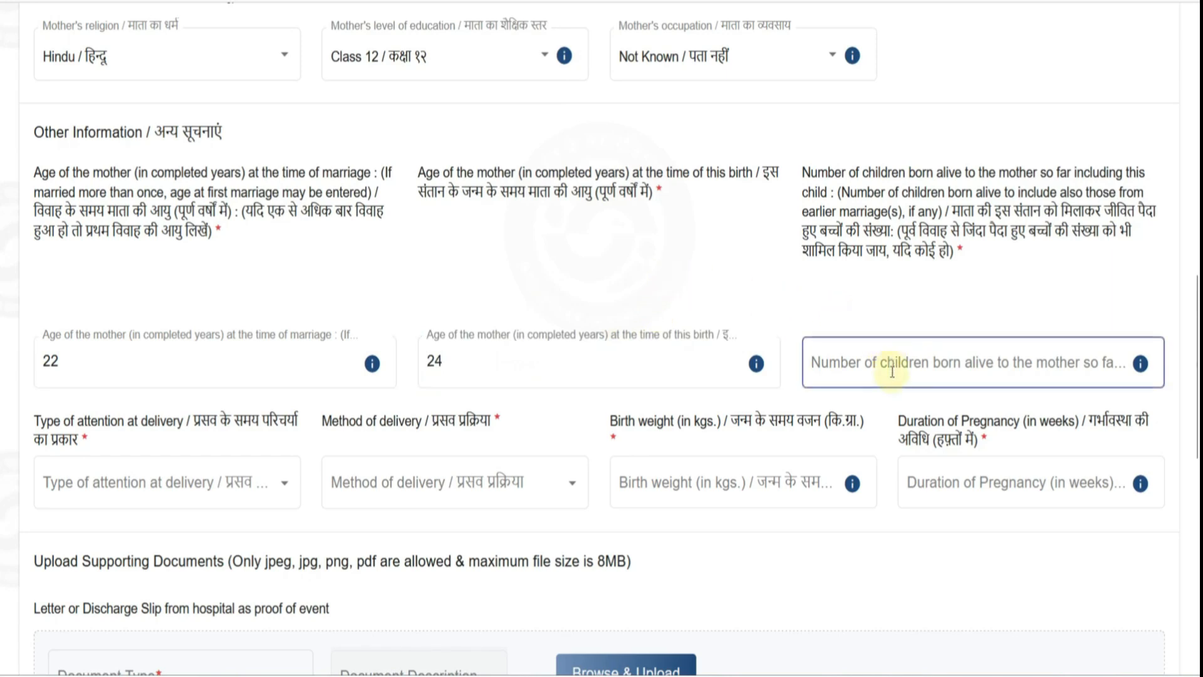
pyautogui.click(888, 376)
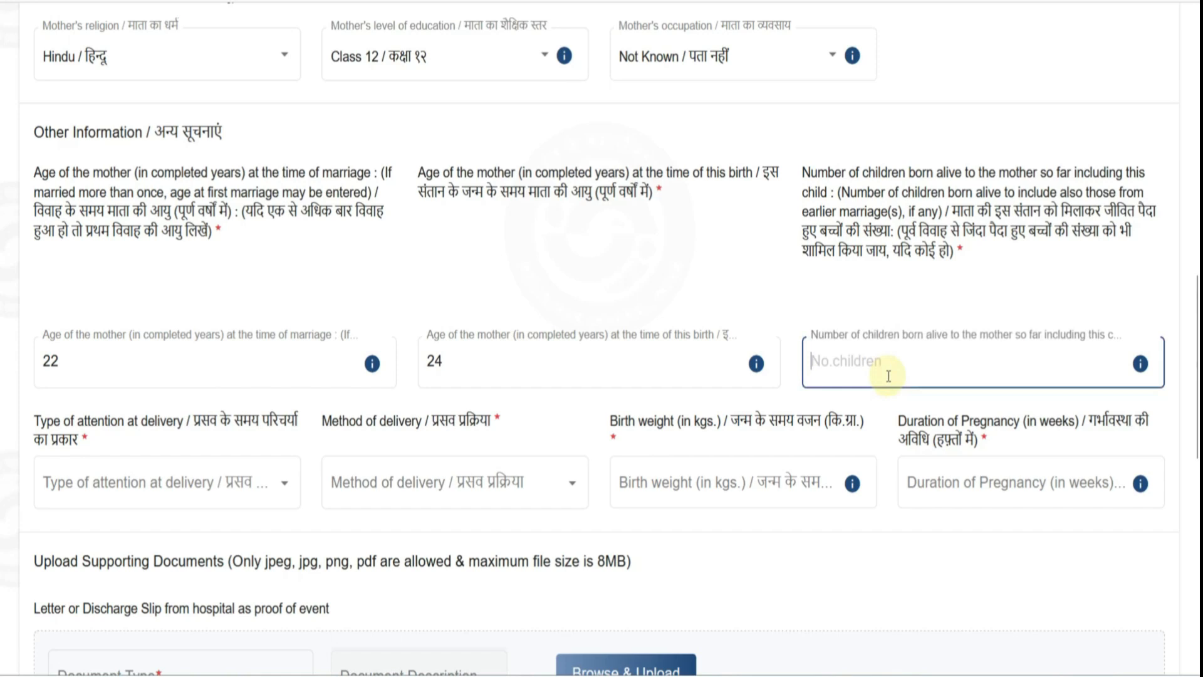
pyautogui.write('1')
pyautogui.click(774, 285)
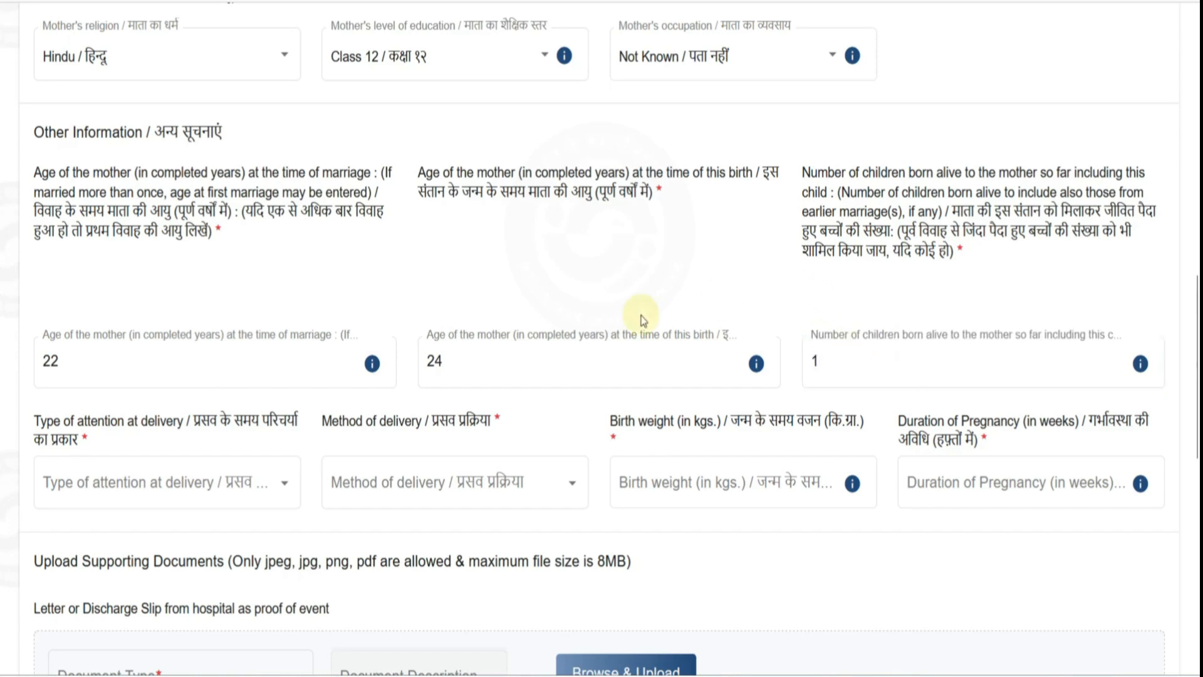
# - Set the type of attention at delivery to Institutional - Private or Non-Government and the method of delivery to Normal
pyautogui.scroll(-2, 564, 320)
pyautogui.scroll(-2, 339, 339)
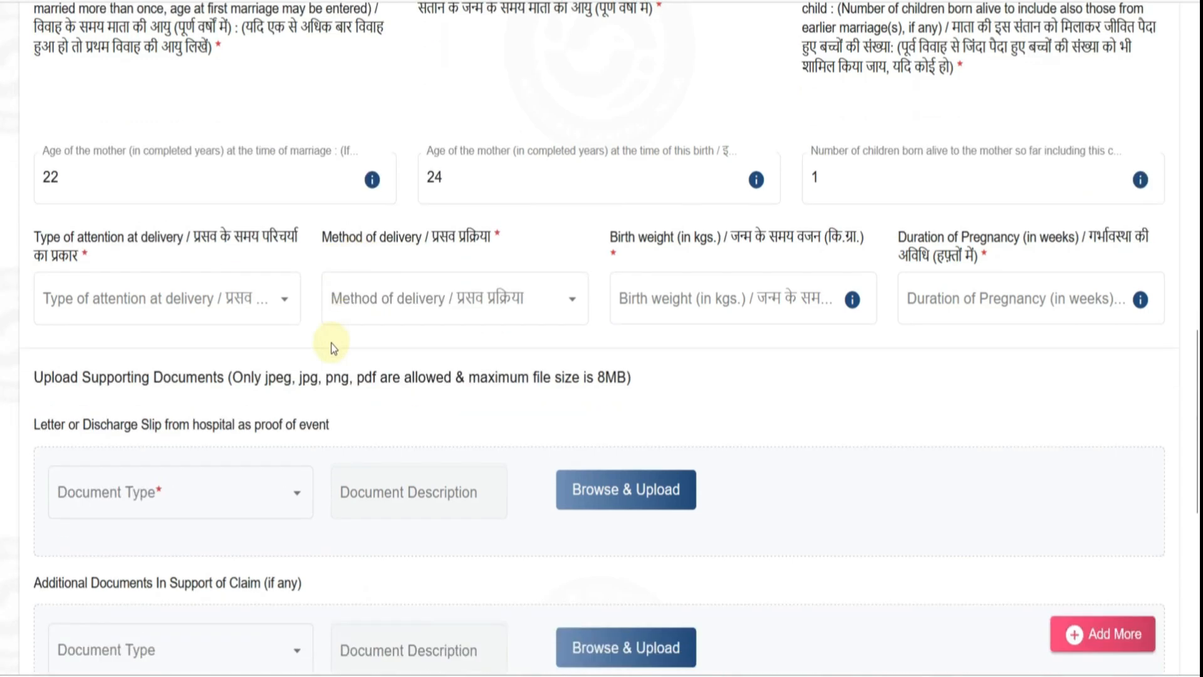
pyautogui.click(106, 273)
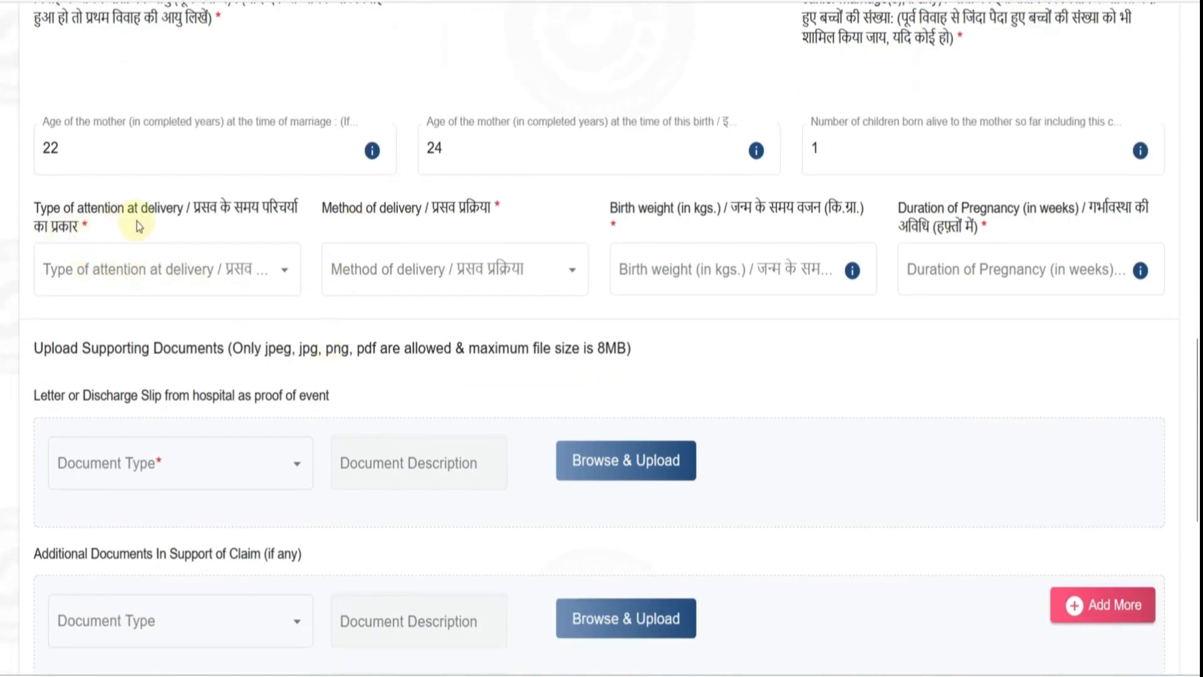
pyautogui.click(194, 284)
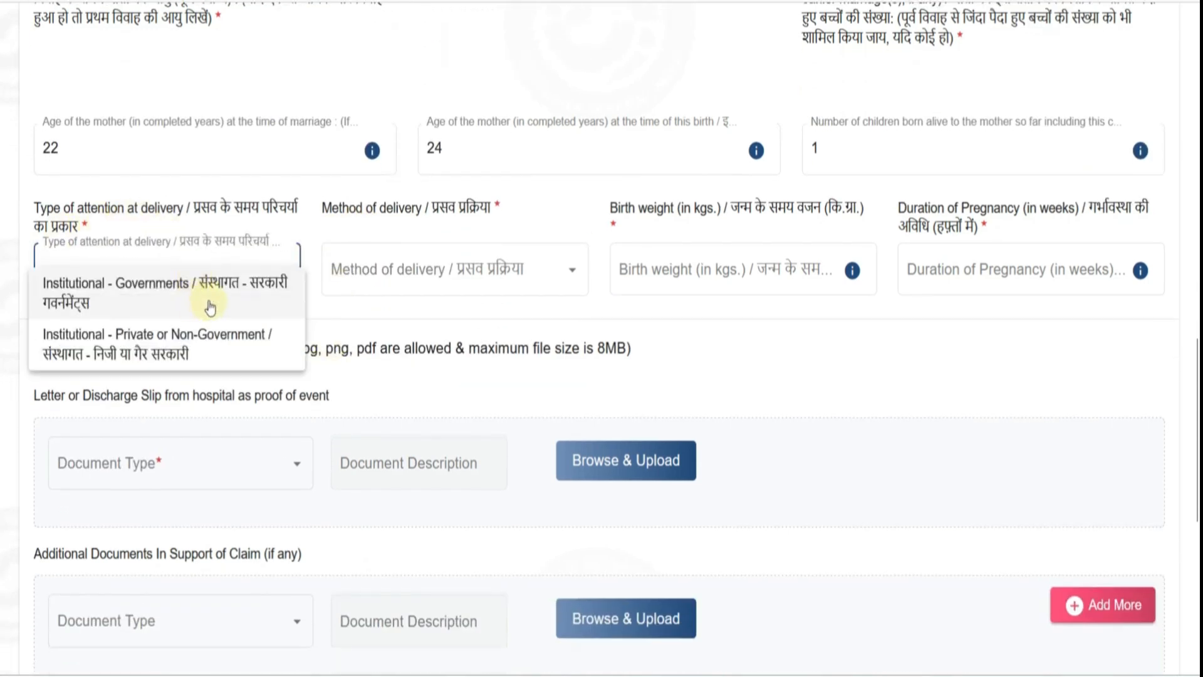
pyautogui.click(141, 356)
pyautogui.click(408, 279)
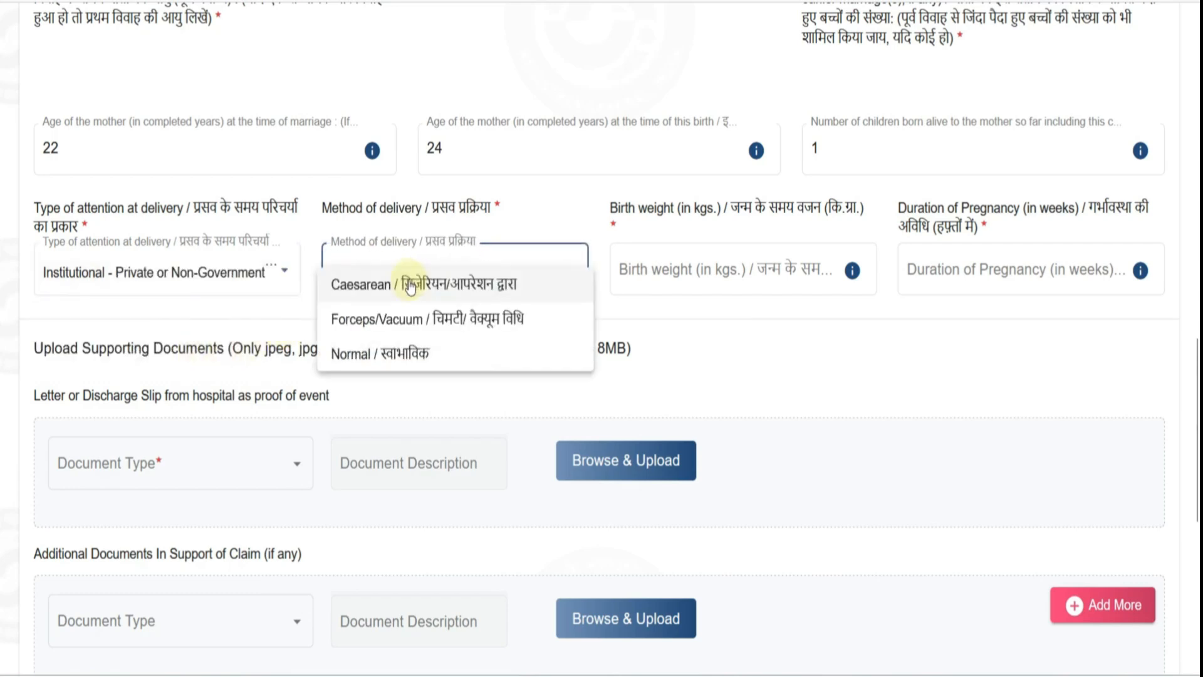
pyautogui.click(409, 356)
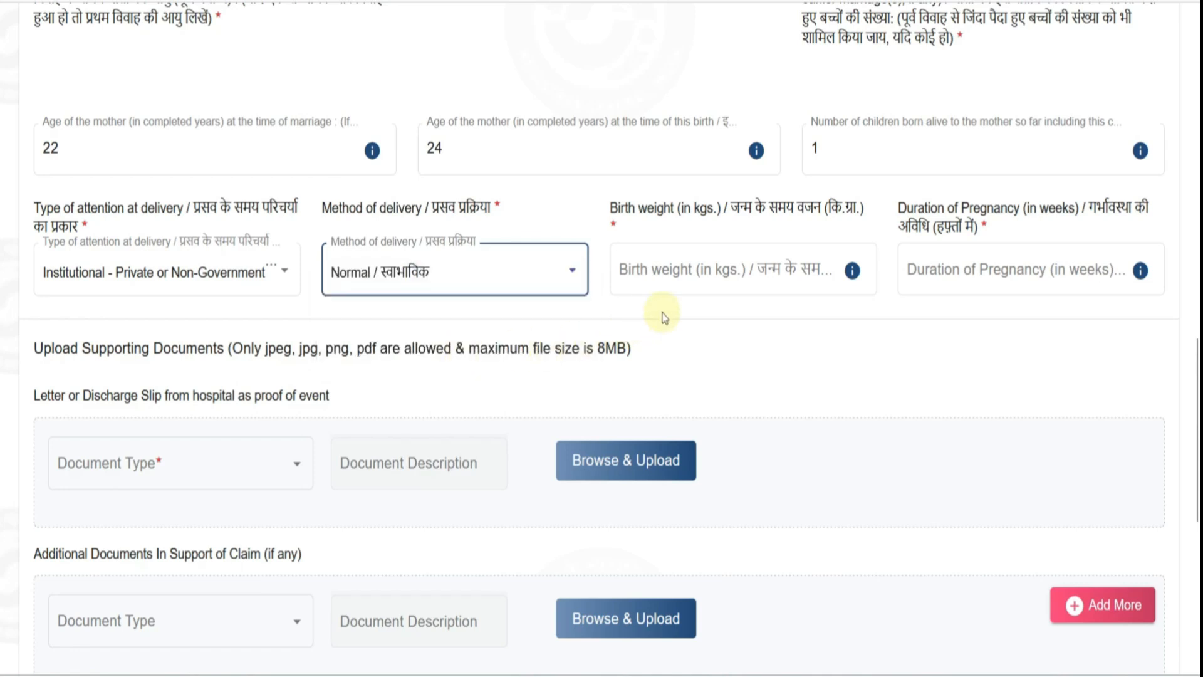
pyautogui.click(803, 292)
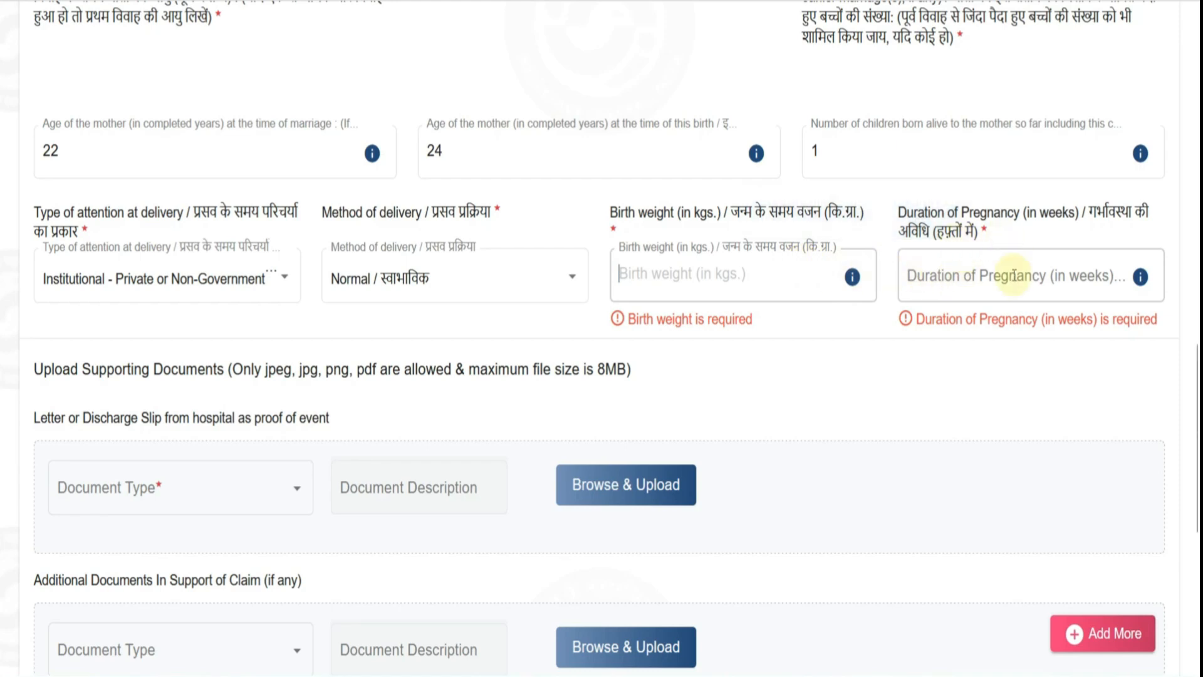
# - Choose Letter or Discharge Slip from hospital as proof of event as the document type of the required supporting document
pyautogui.scroll(-3, 819, 325)
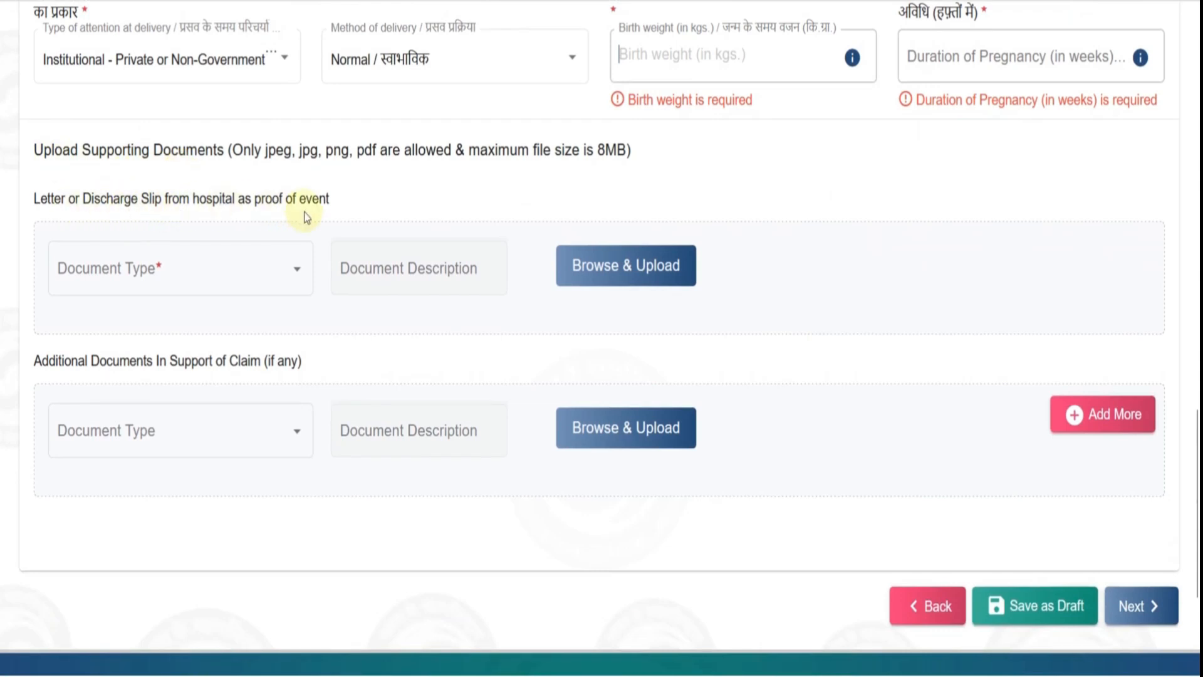
pyautogui.click(301, 277)
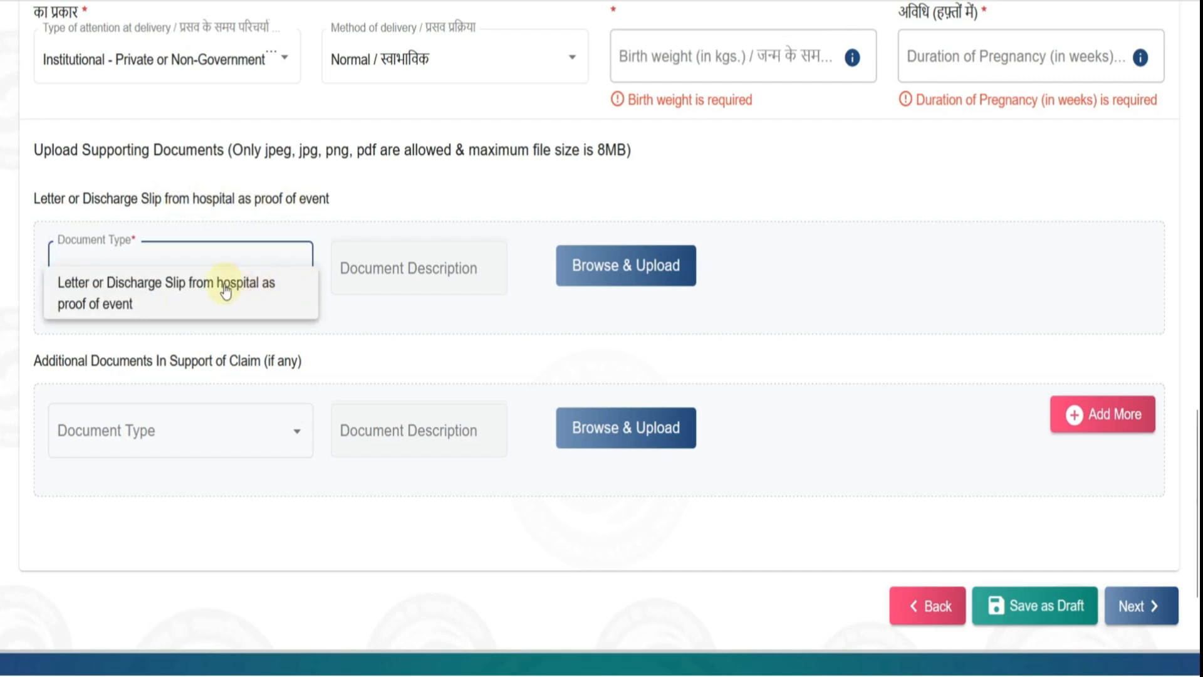
pyautogui.click(164, 294)
pyautogui.click(405, 273)
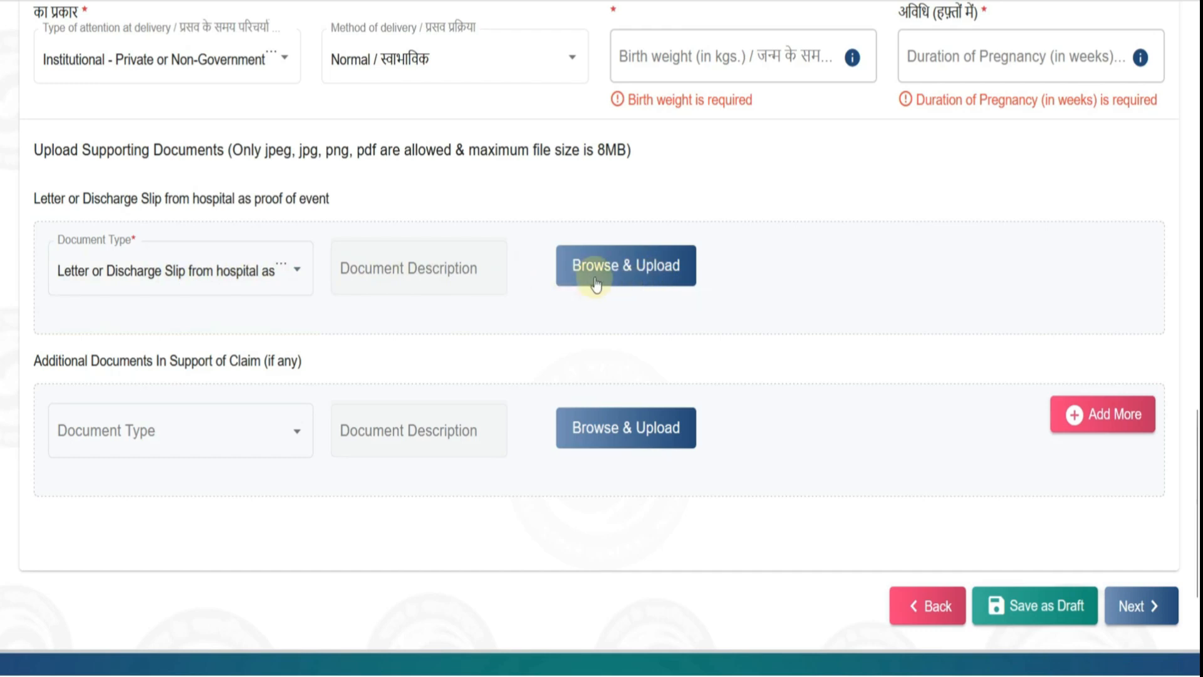
# - Set the document type of the additional document in support of claim to Scanned copy of physical reporting form
pyautogui.scroll(-2, 519, 296)
pyautogui.click(157, 307)
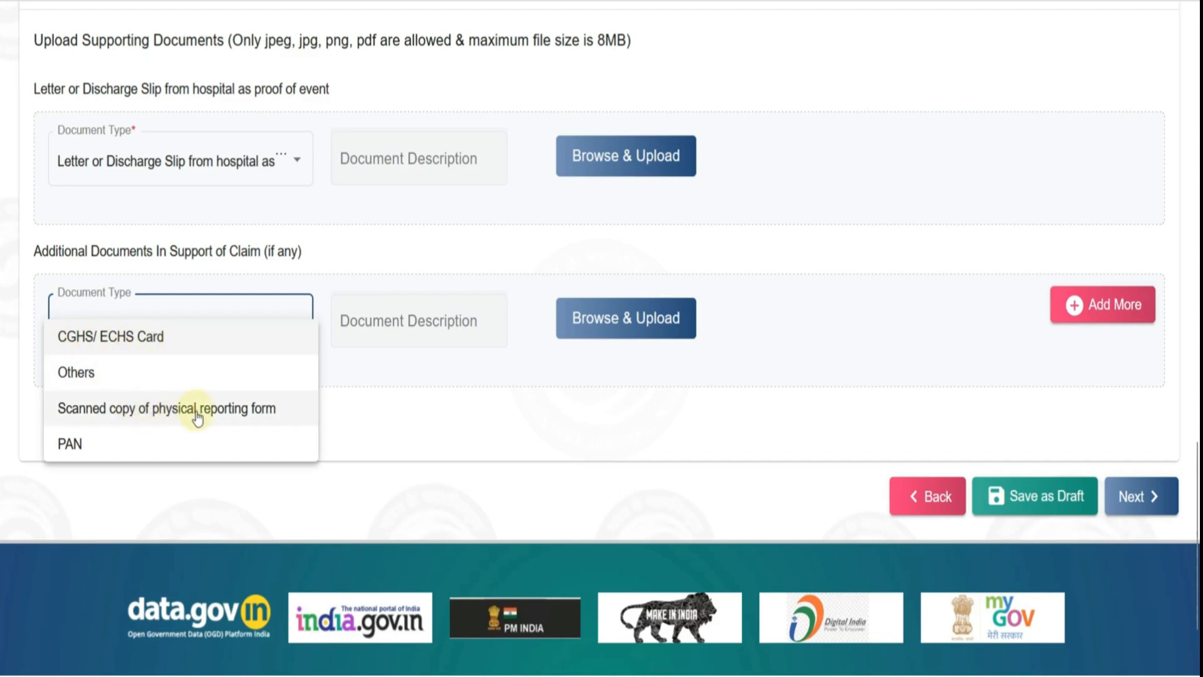
pyautogui.click(151, 447)
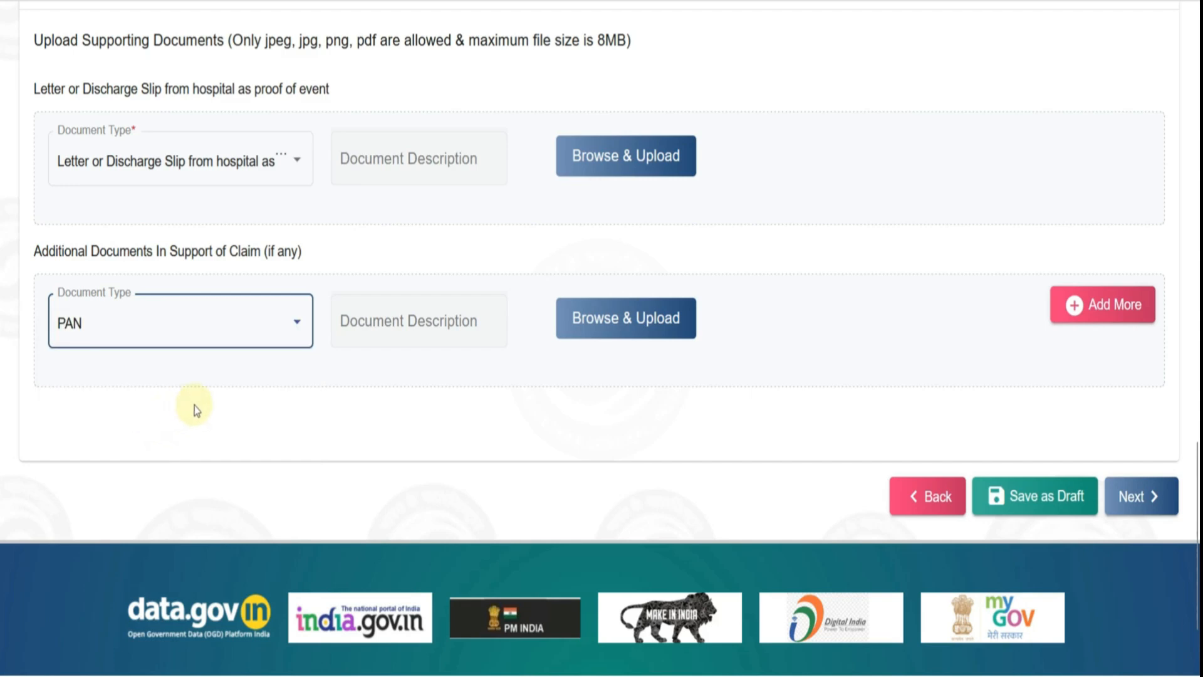
pyautogui.click(207, 344)
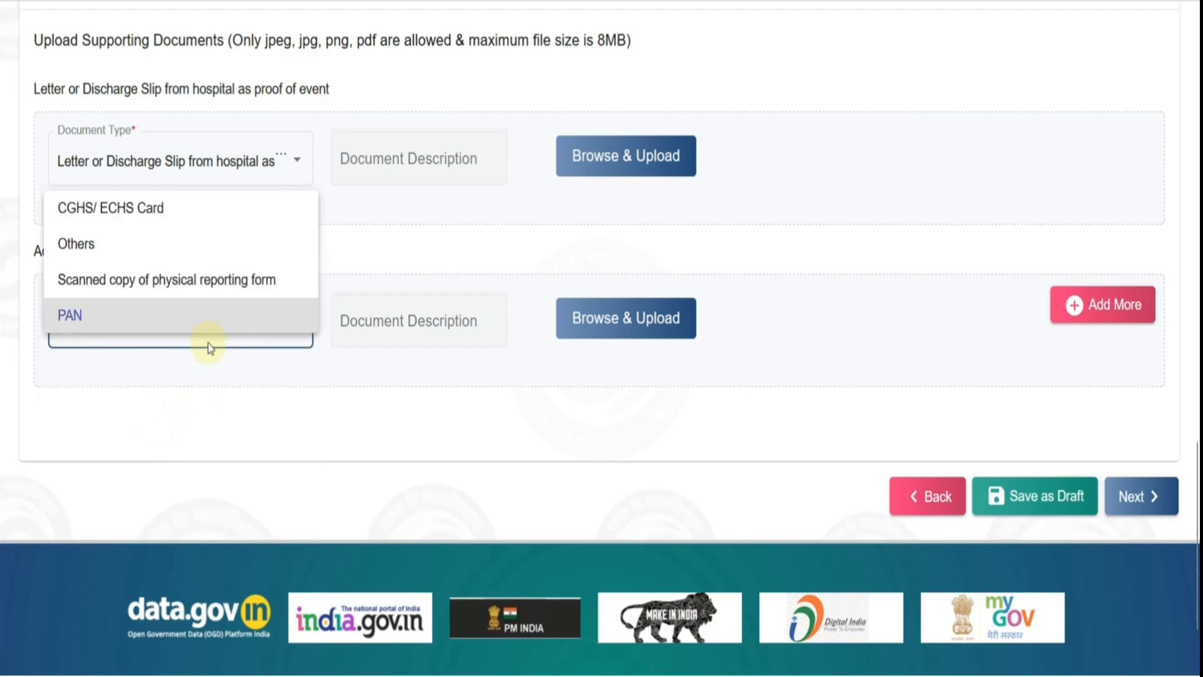
pyautogui.click(332, 373)
pyautogui.click(274, 328)
pyautogui.click(276, 331)
pyautogui.click(300, 339)
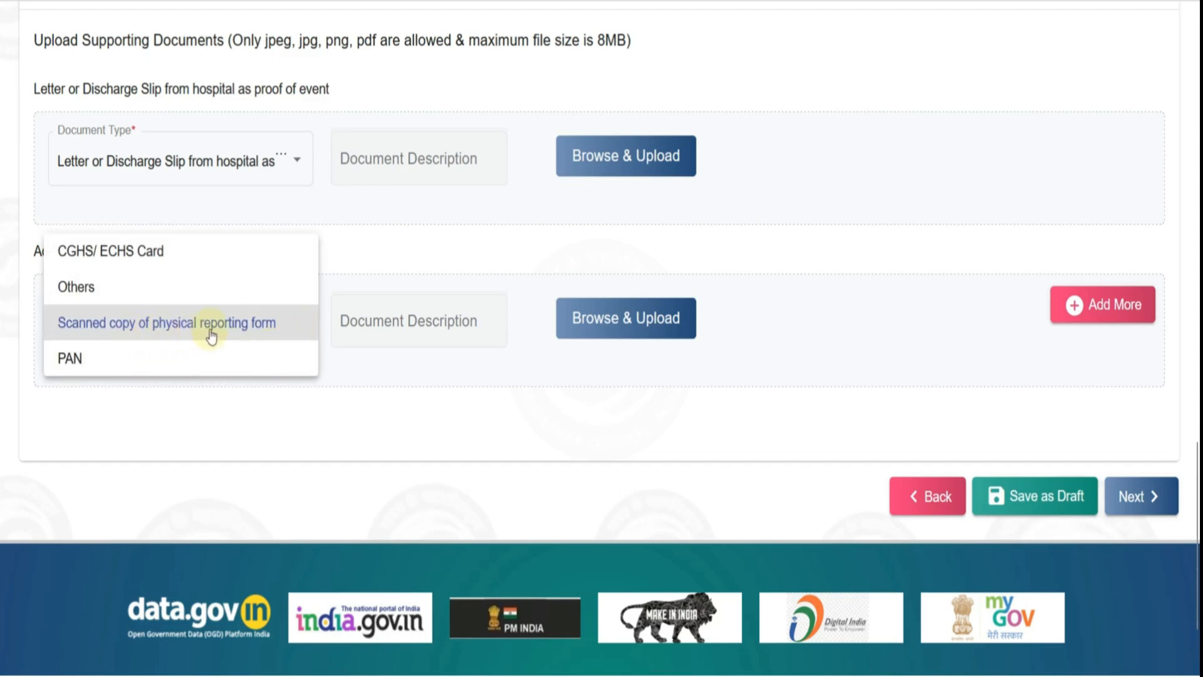
pyautogui.click(377, 411)
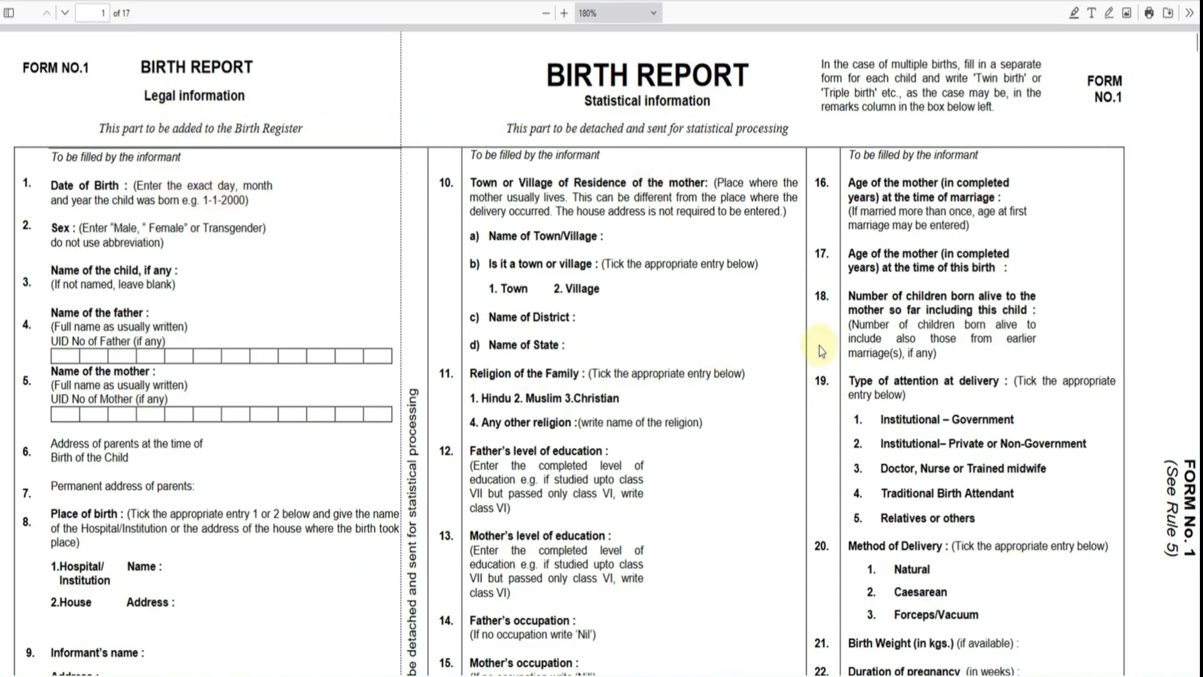
# - Look through the PDF of reporting forms, from Birth Report Form No. 1 to the adopted child report, and return towards the beginning
pyautogui.scroll(-2, 285, 336)
pyautogui.scroll(-4, 285, 337)
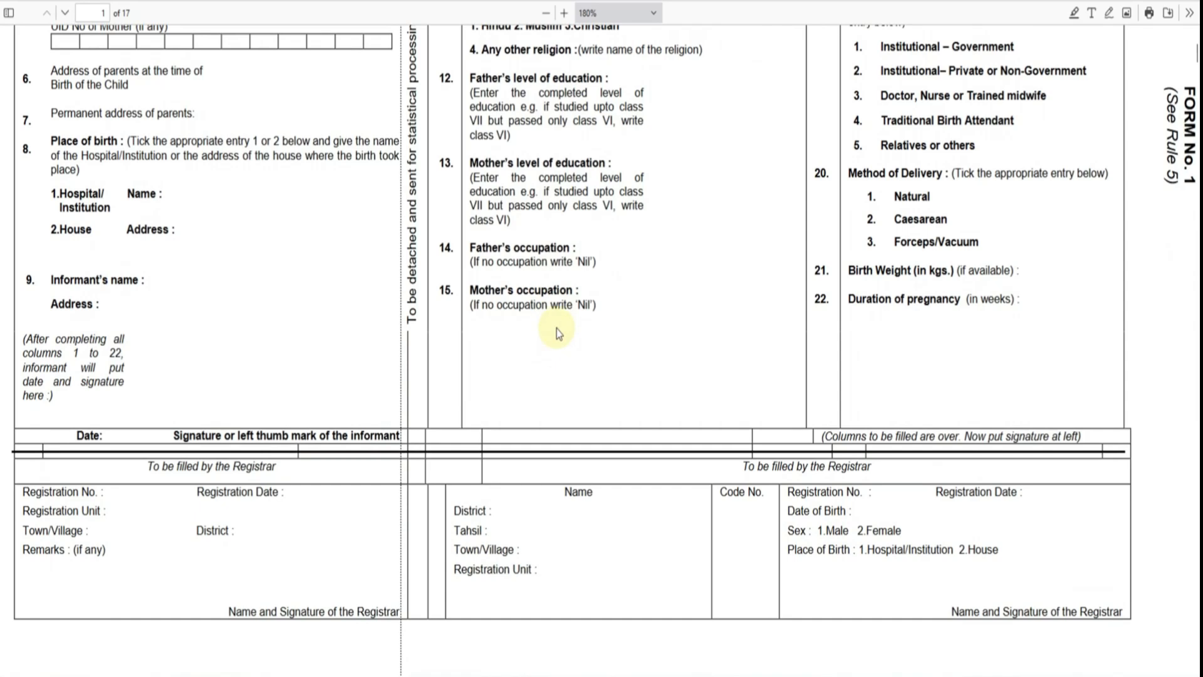
pyautogui.scroll(-8, 556, 328)
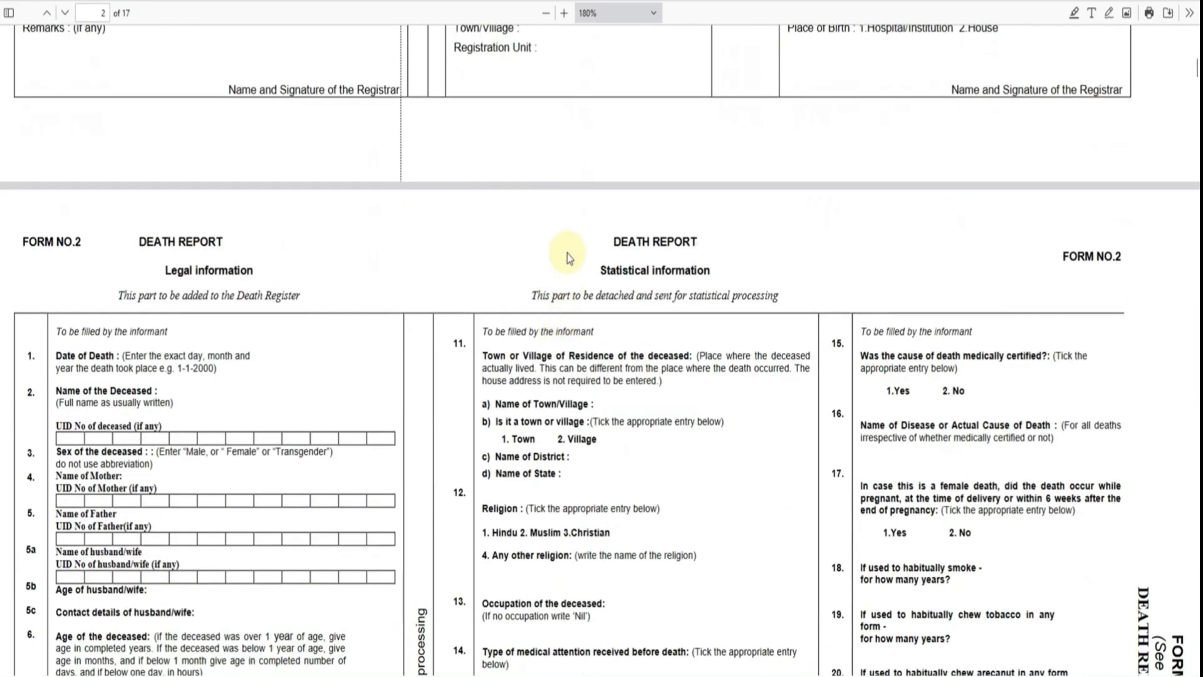
pyautogui.scroll(-16, 667, 270)
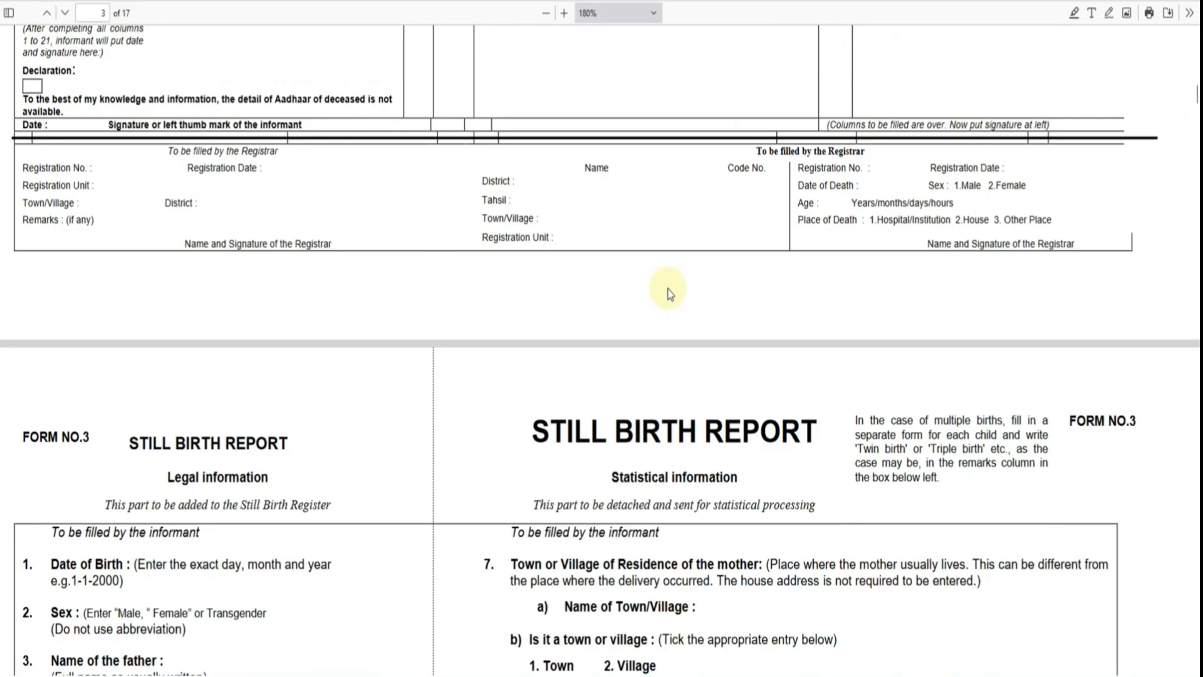
pyautogui.scroll(-4, 669, 293)
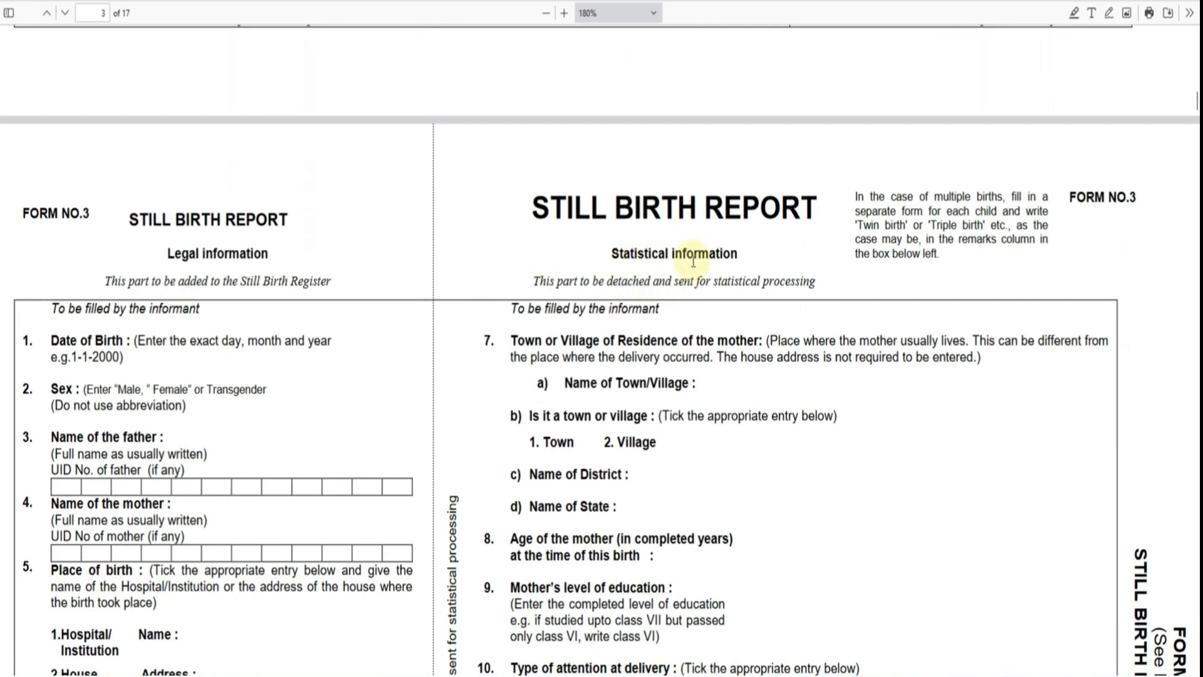
pyautogui.scroll(-4, 693, 263)
pyautogui.scroll(-16, 693, 266)
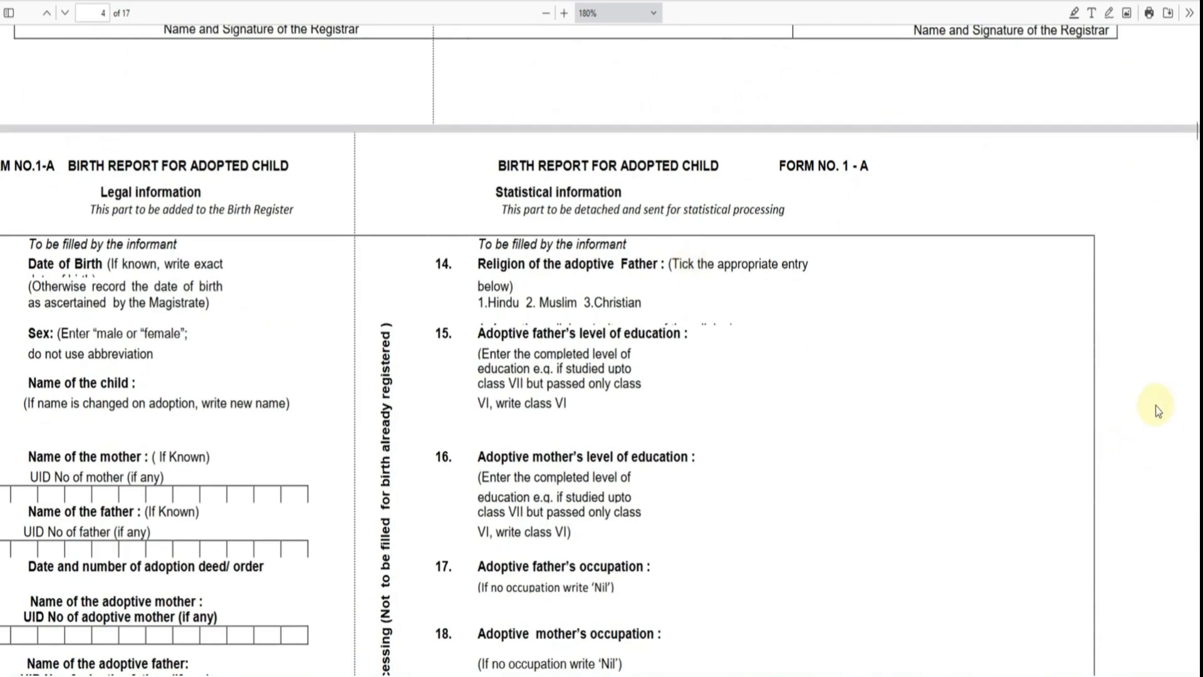
pyautogui.scroll(-5, 1142, 368)
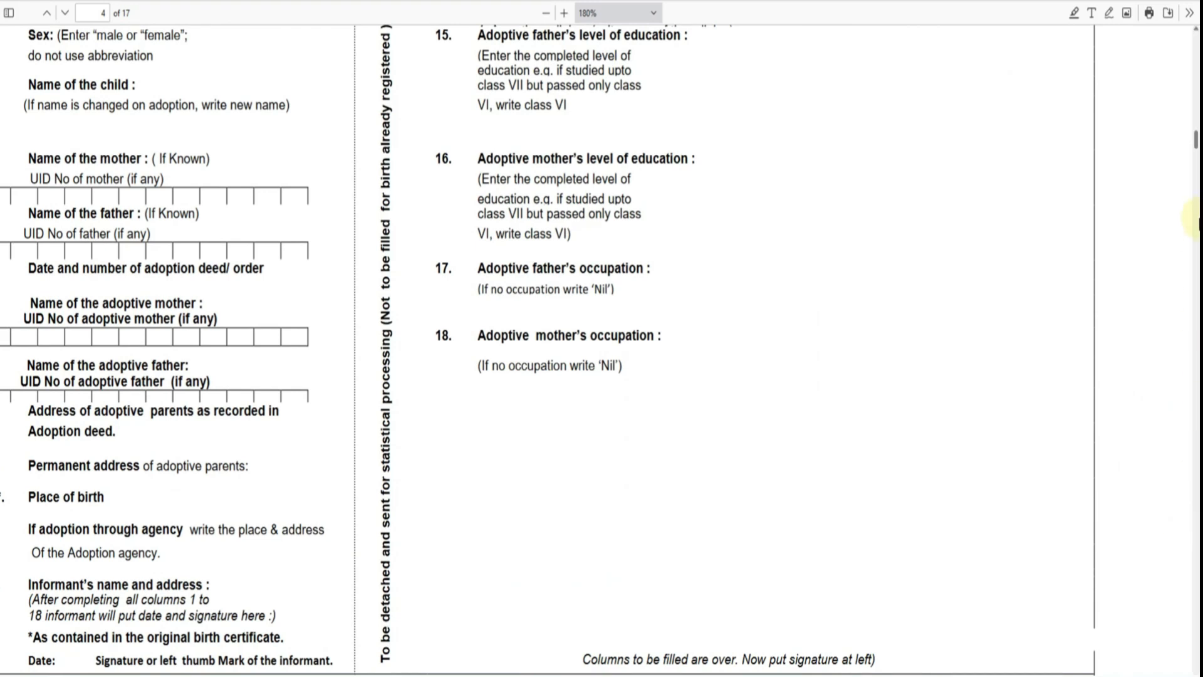
pyautogui.moveTo(1196, 143); pyautogui.dragTo(1196, 41)
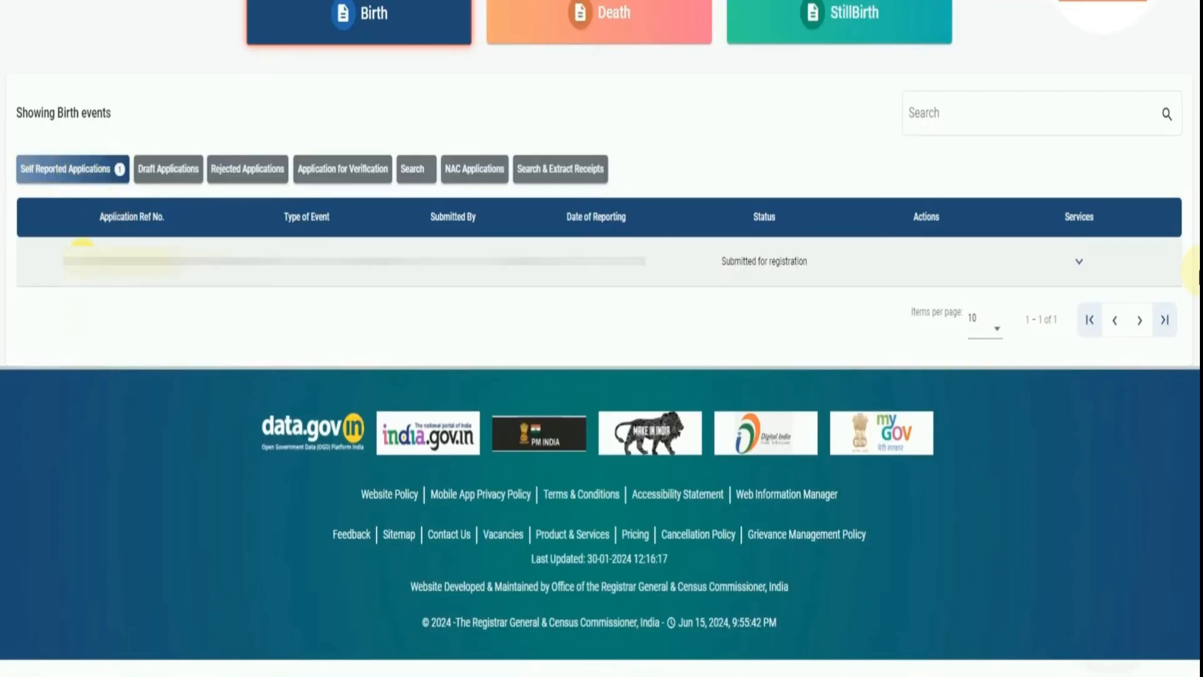
# - Check the reference details and registration status of the submitted birth application under Self Reported Applications
pyautogui.click(214, 269)
pyautogui.moveTo(723, 267); pyautogui.dragTo(797, 265)
pyautogui.click(801, 263)
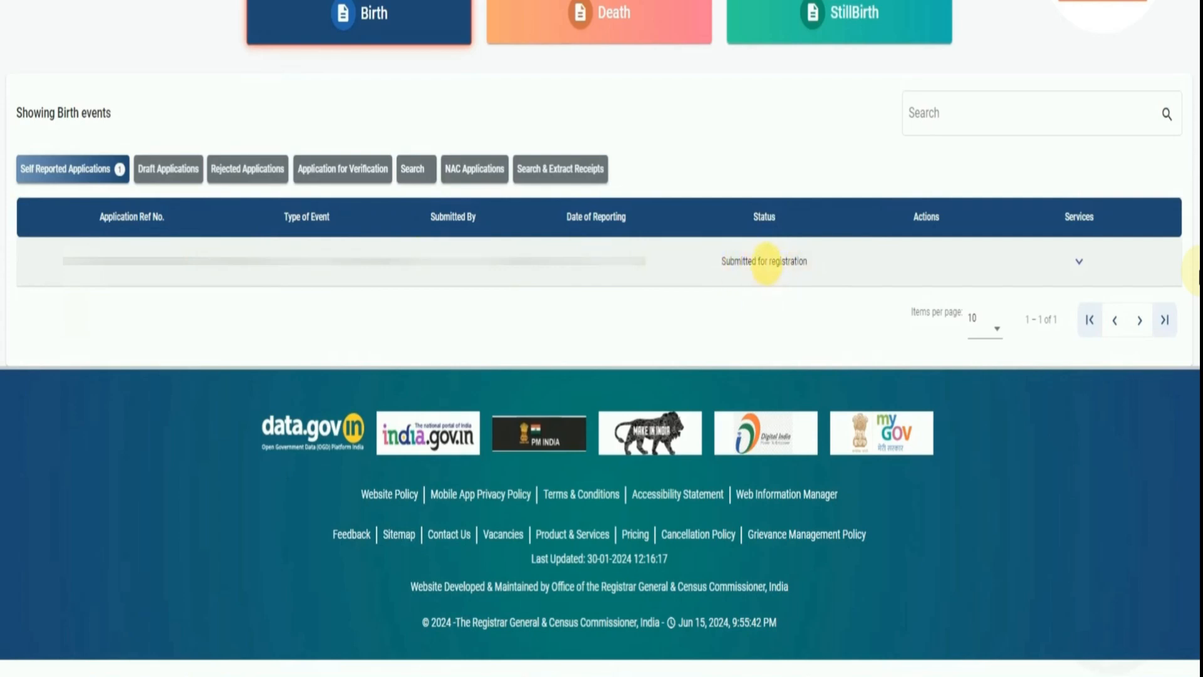